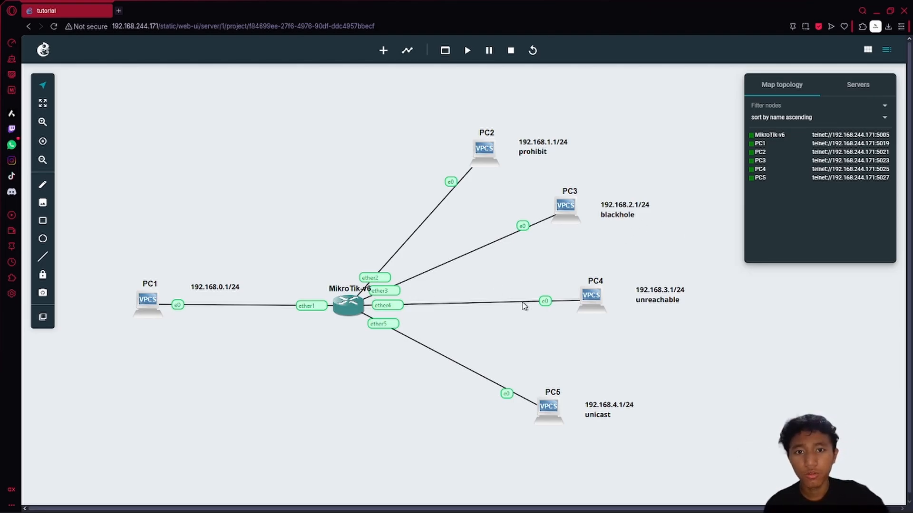
- Open the context menu of the MikroTik-v6 router node on the canvas
right_click(341, 309)
- Log into the MikroTik console as admin with a blank password, declining the license and new password, then minimize it
click(373, 171)
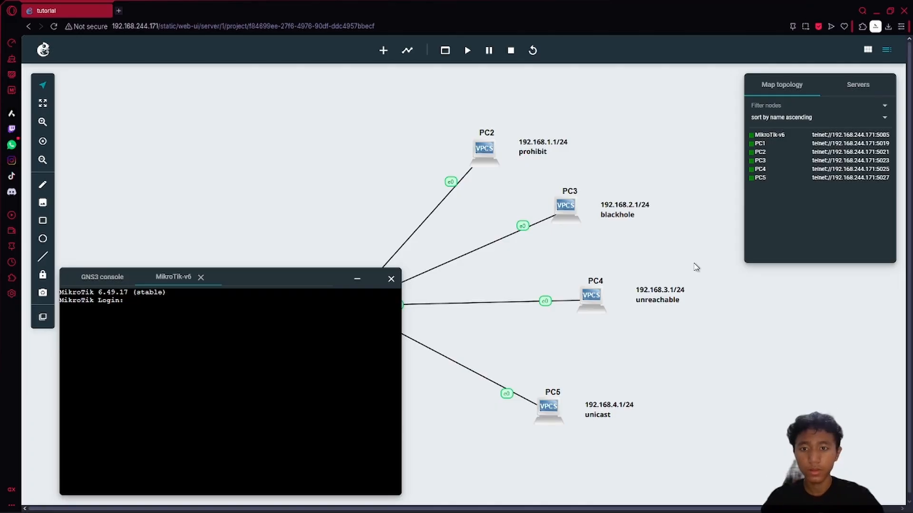
text(admin)
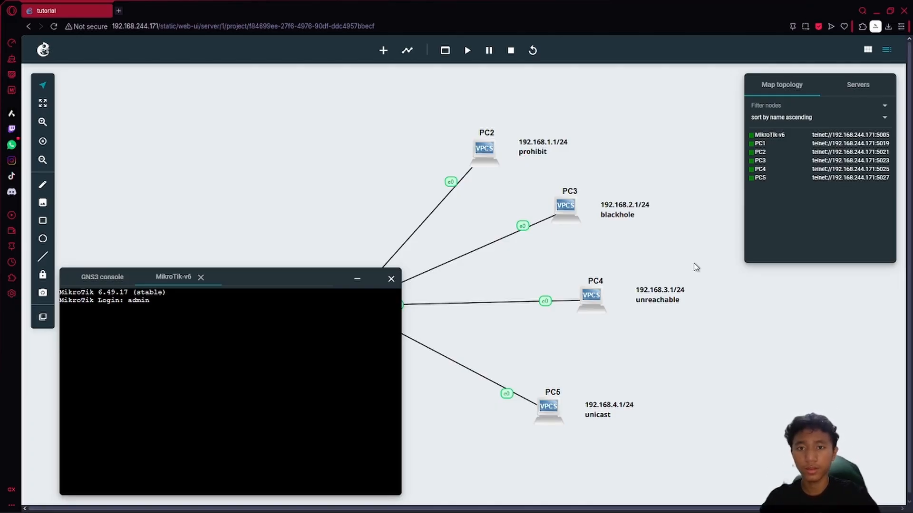
key(Return)
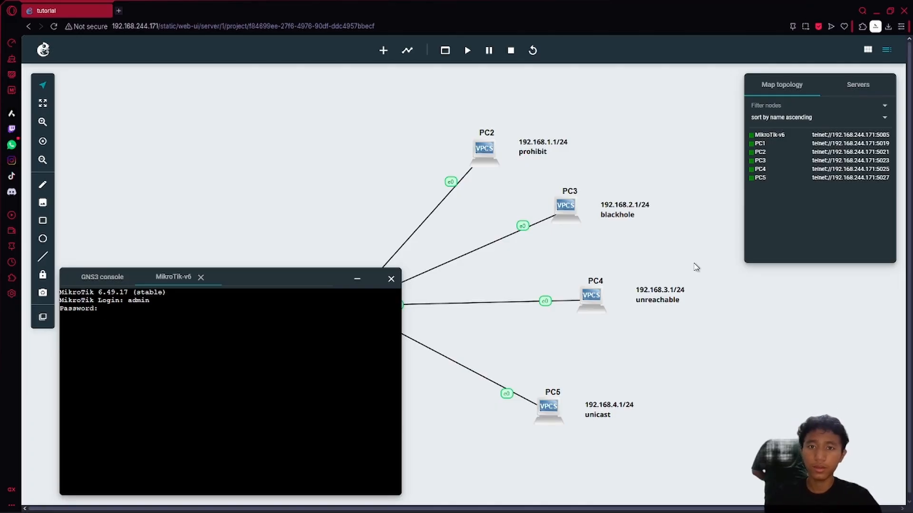
key(Return)
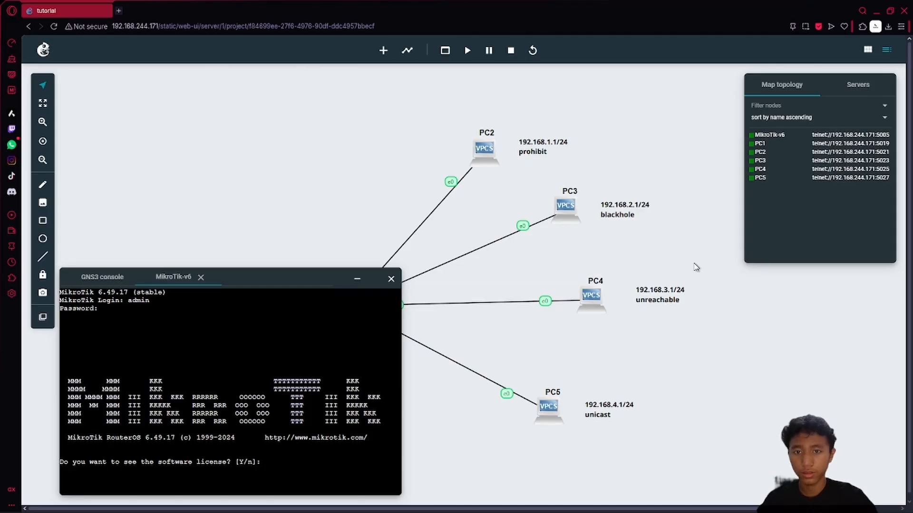
text(n)
key(Return)
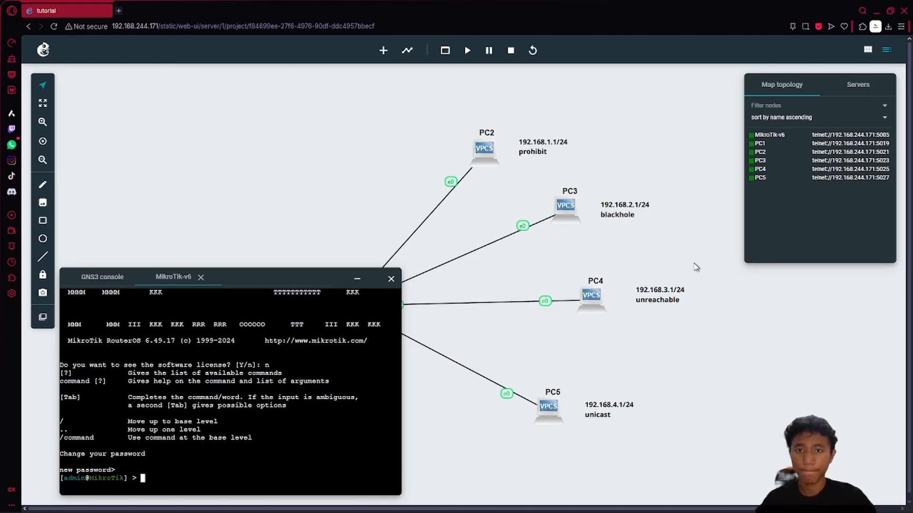
key(Return)
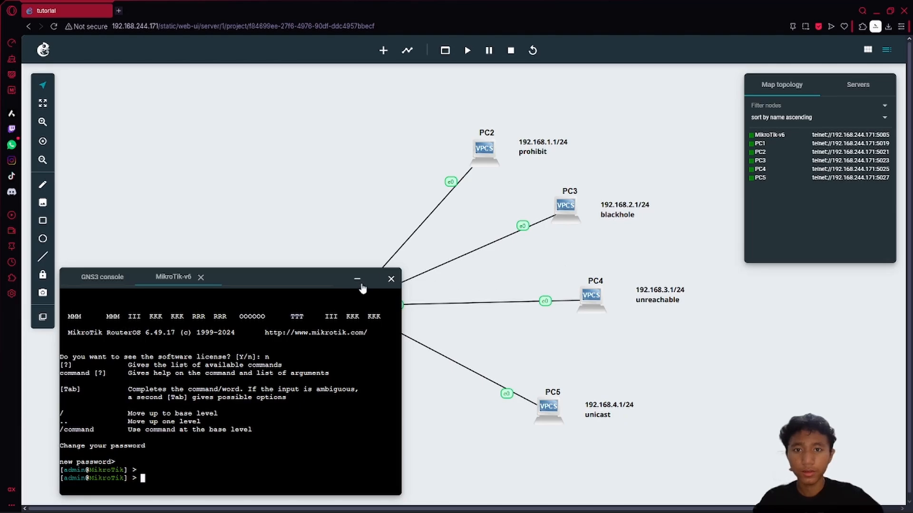
scroll(389, 218, down, 1)
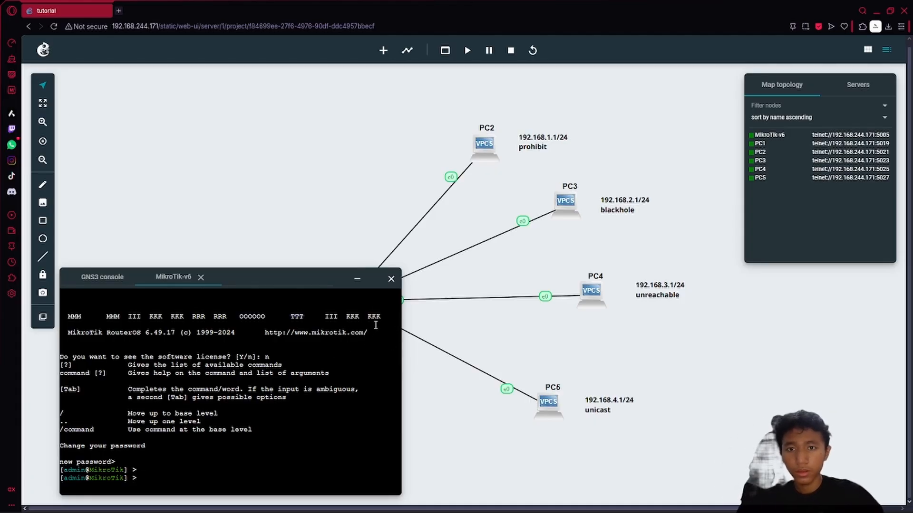
click(357, 279)
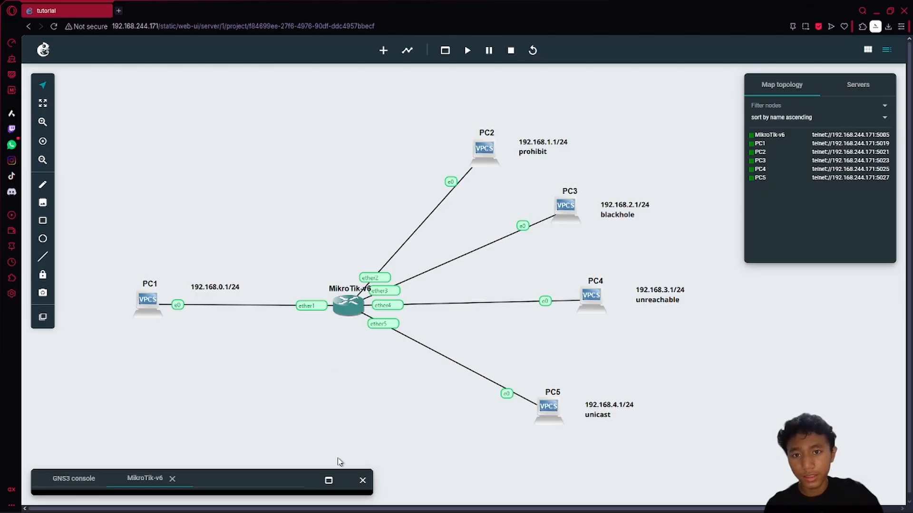
- Add address 192.168.0.1/24 to the router's ether1 interface
click(328, 481)
text(i)
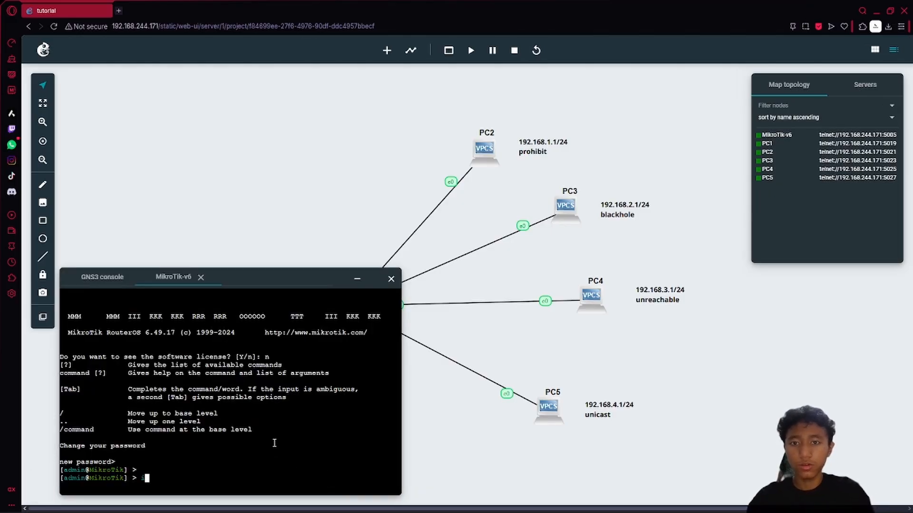
text(p)
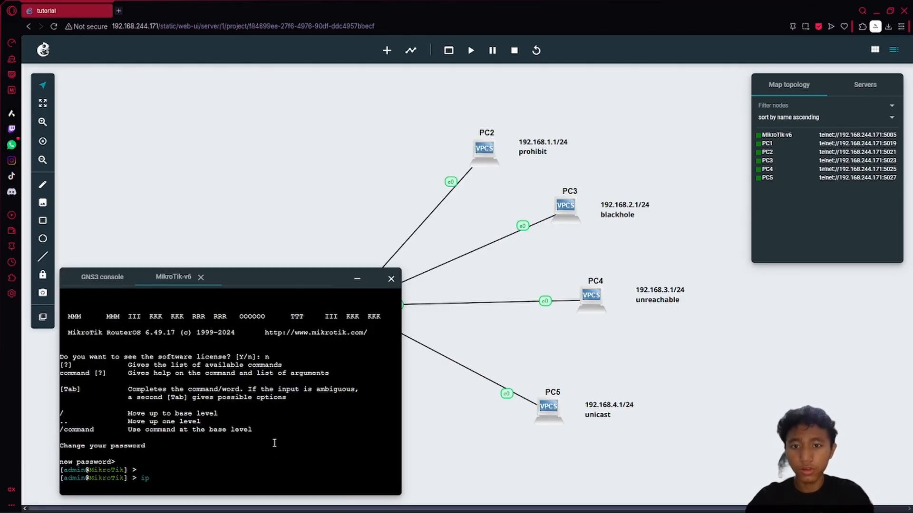
text( address ad in)
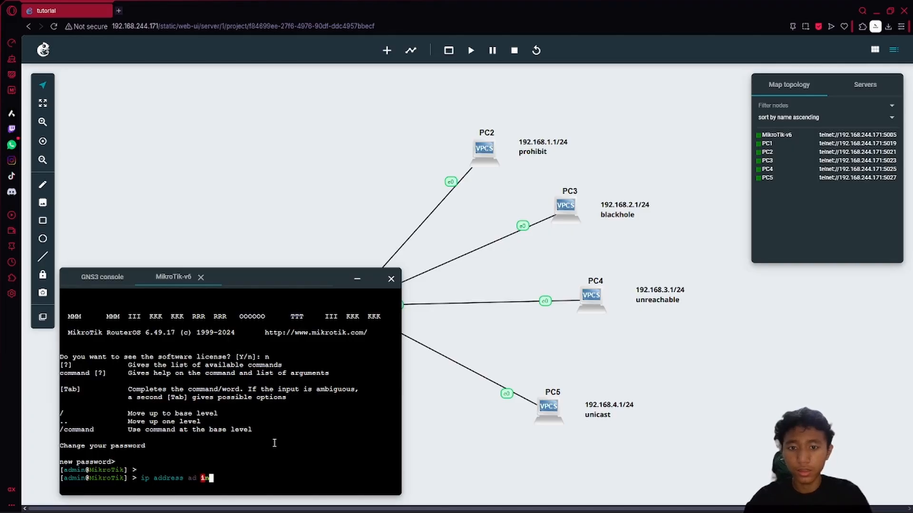
key(Tab)
text(ethe)
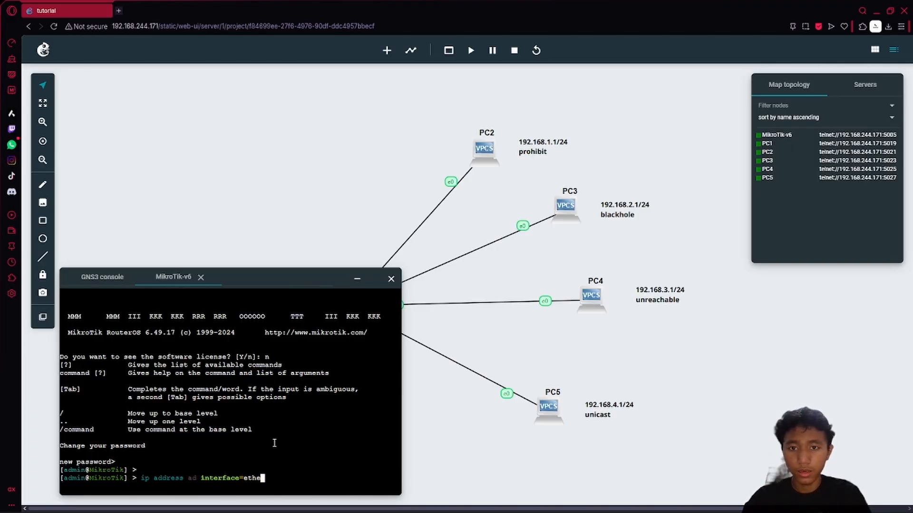
text(r1 addres)
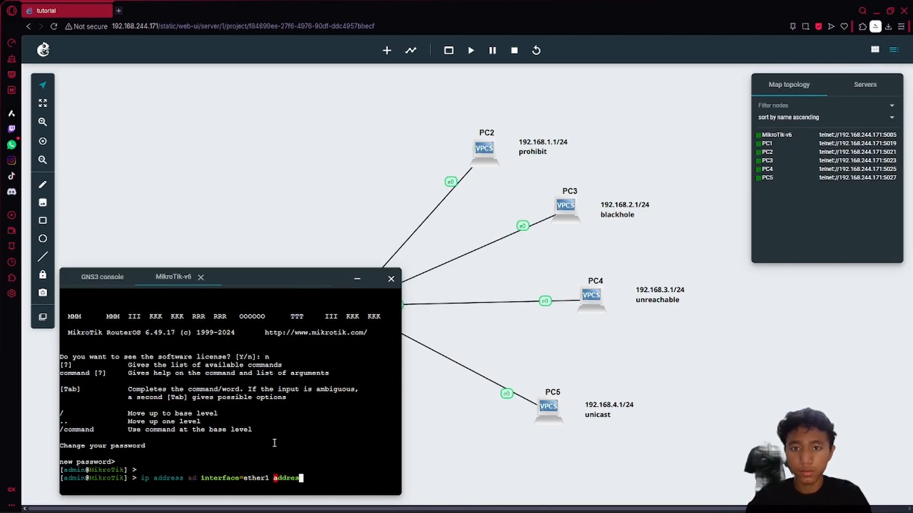
key(Tab)
text(192.)
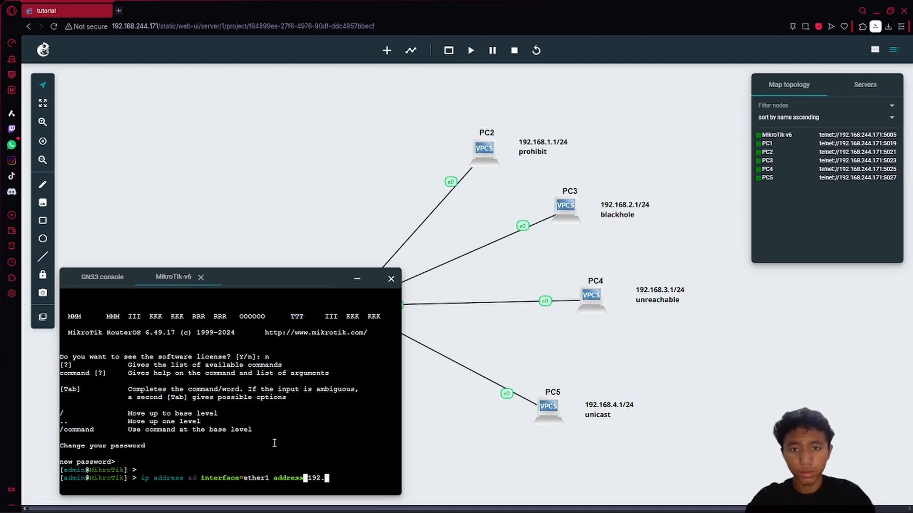
text(168.0.1)
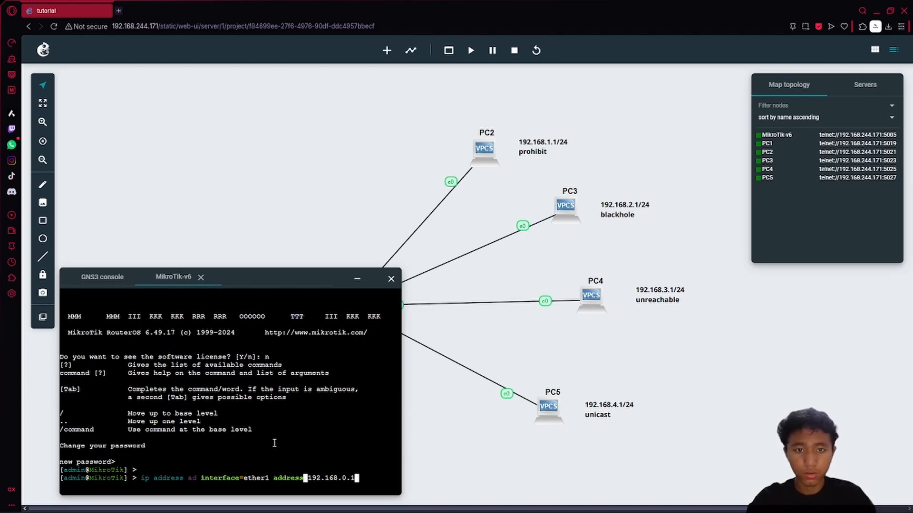
text(/24)
key(Return)
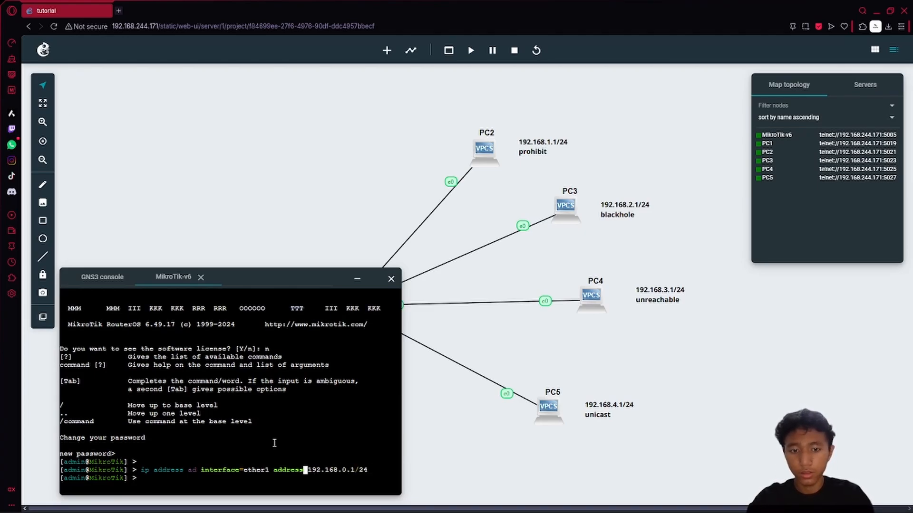
- Print the routing table to confirm the 192.168.0.0/24 connected route, then minimize the console
text(ip r p)
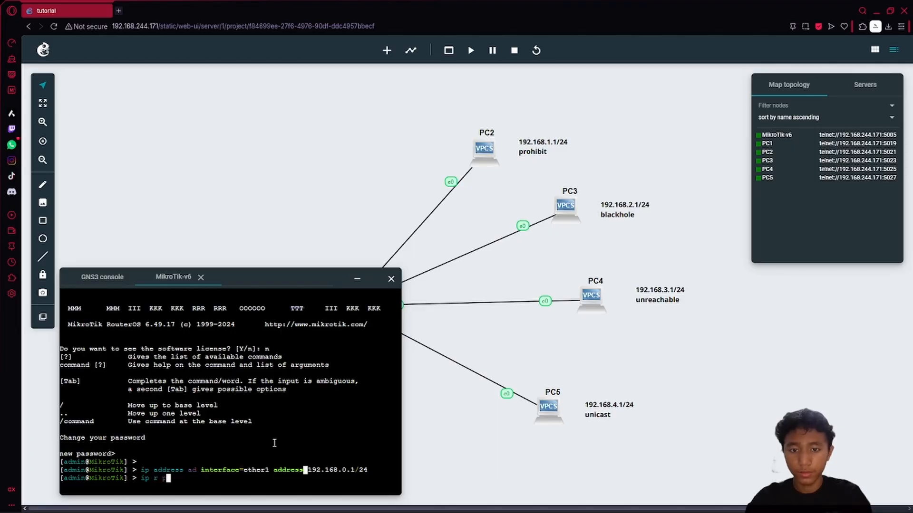
text(r)
key(Return)
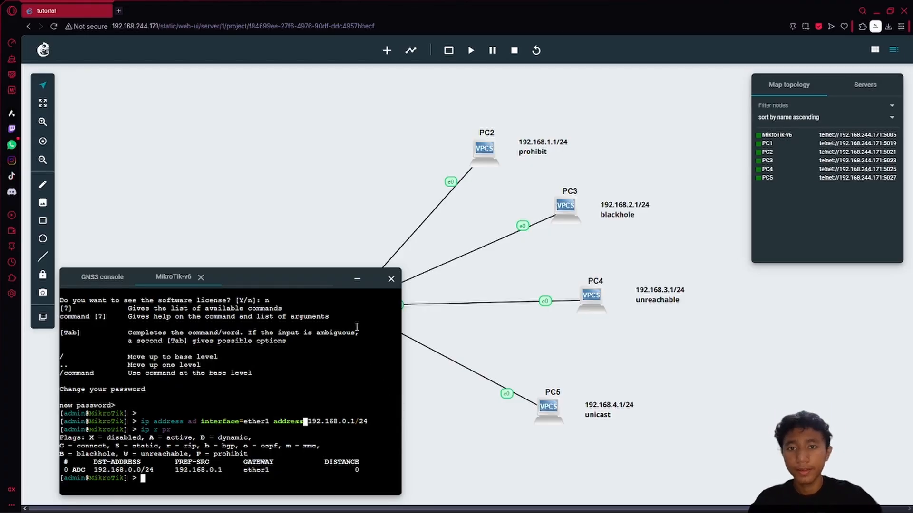
click(357, 279)
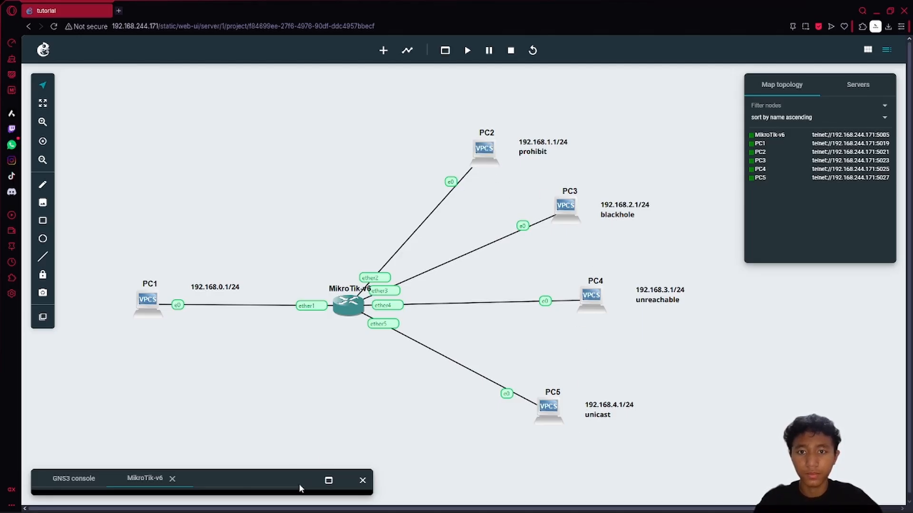
- Reopen the router console and enter 'ip address ad interface=ether2 address=192.168.1.1/24'
click(328, 480)
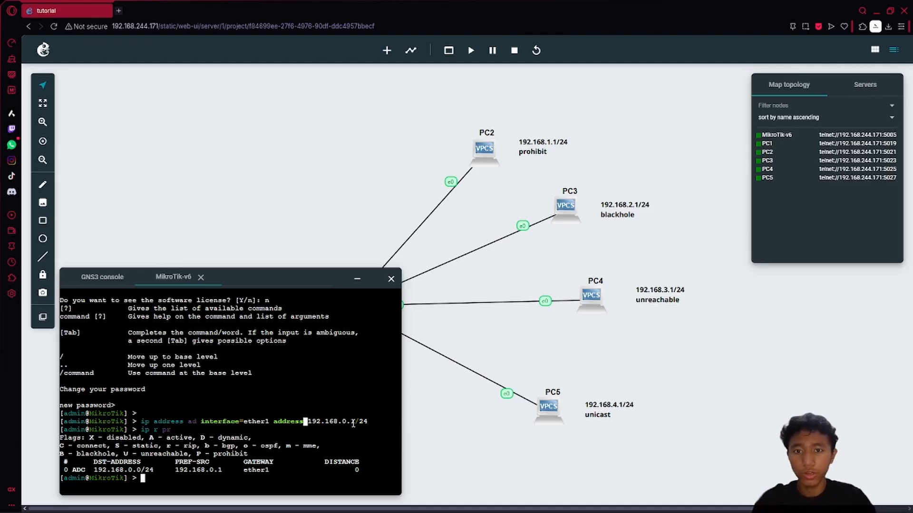
text(ip )
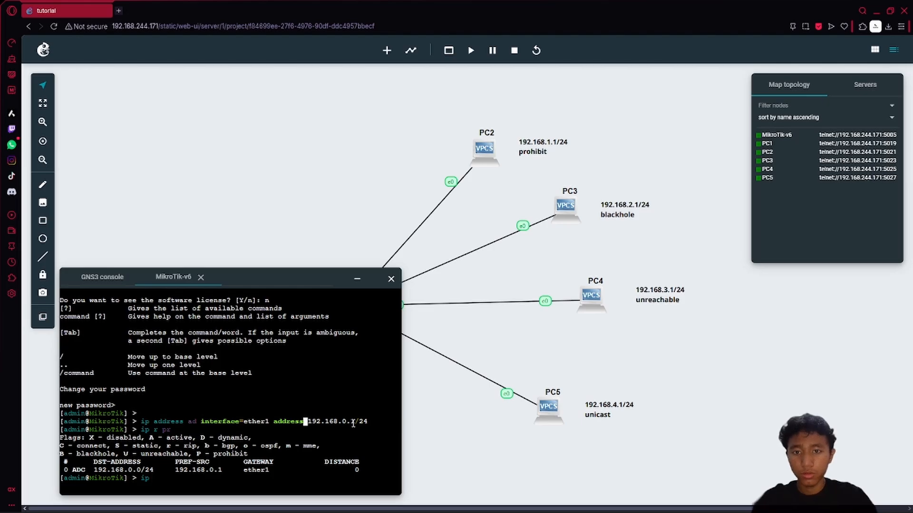
text(addr)
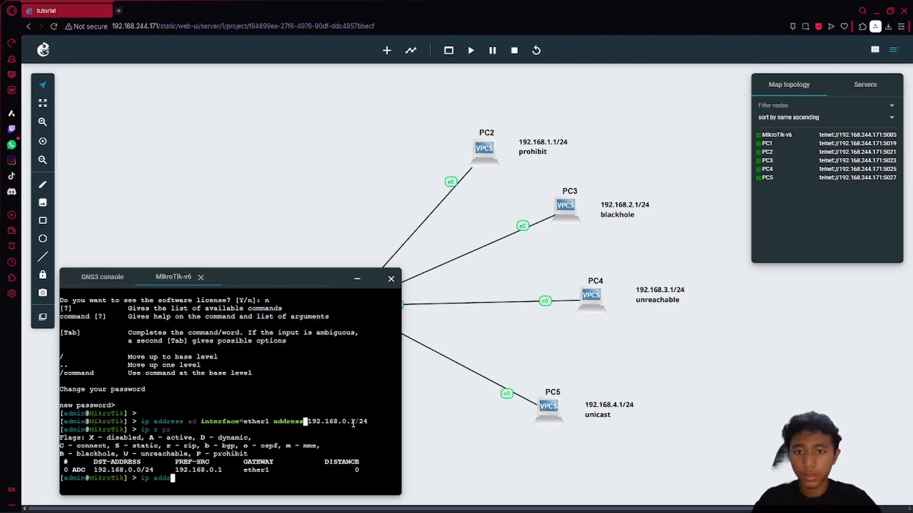
text(ess ad inter)
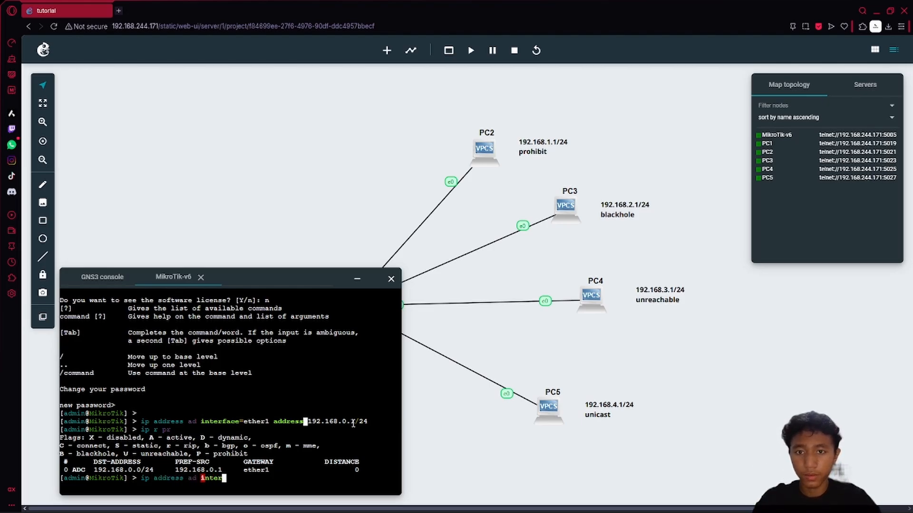
text(face=ether2 )
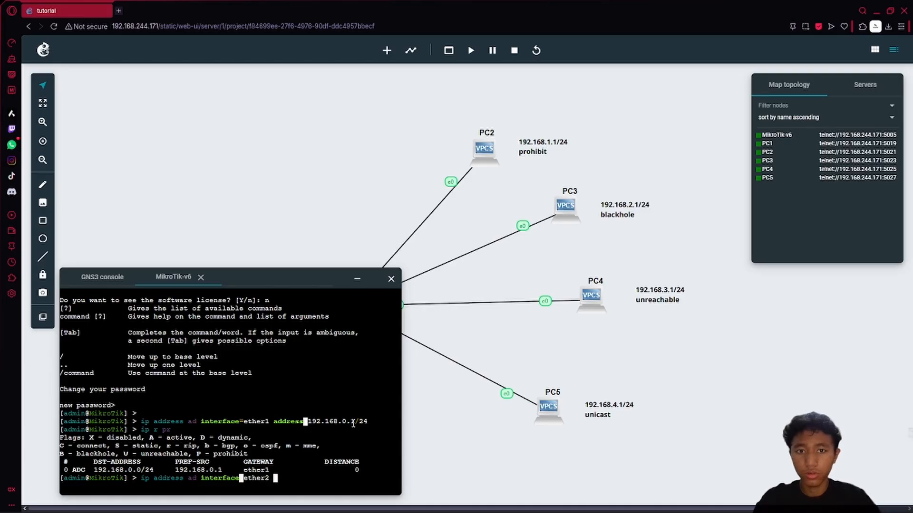
text(address)
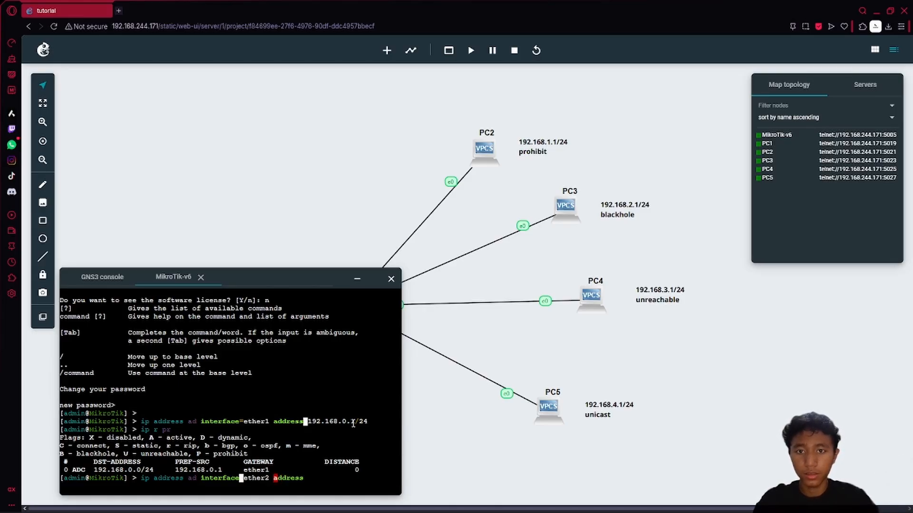
text(=192.168.)
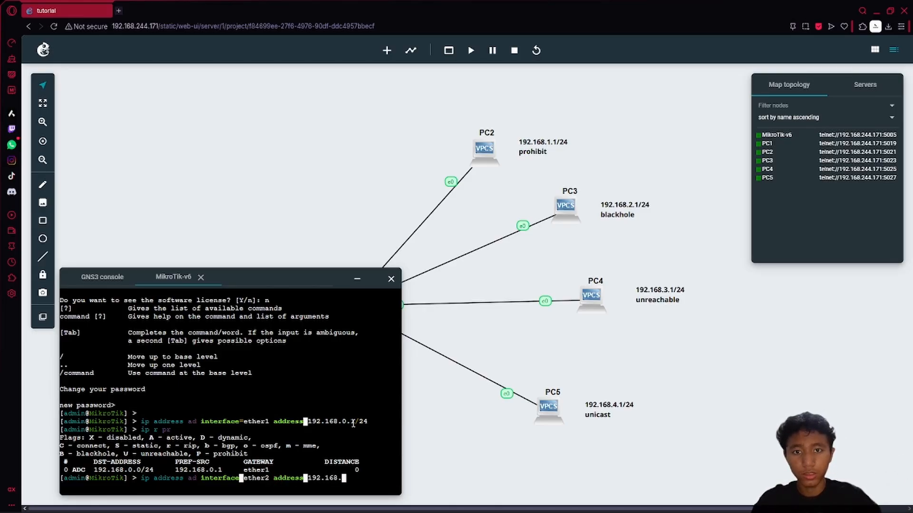
text(1.)
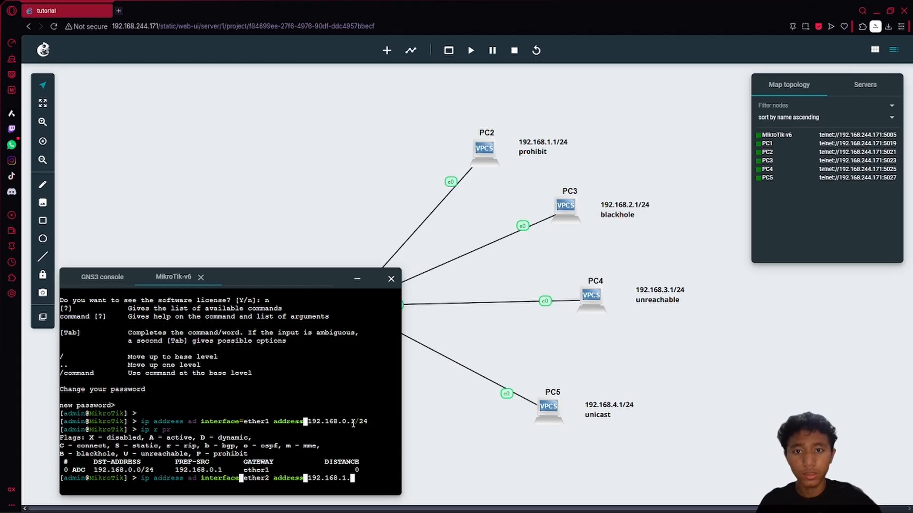
text(1/24)
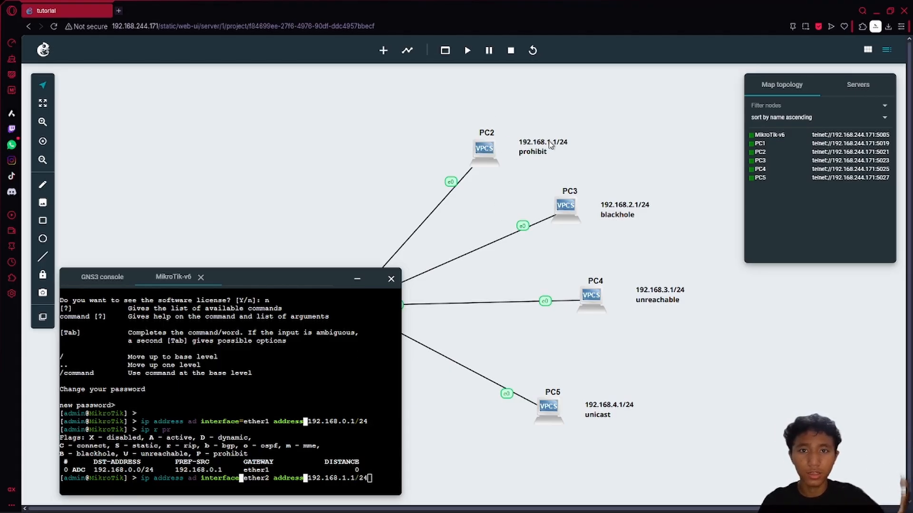
- Run the ether2 command, then edit the recalled command to add 192.168.2.1/24 on ether3
key(Return)
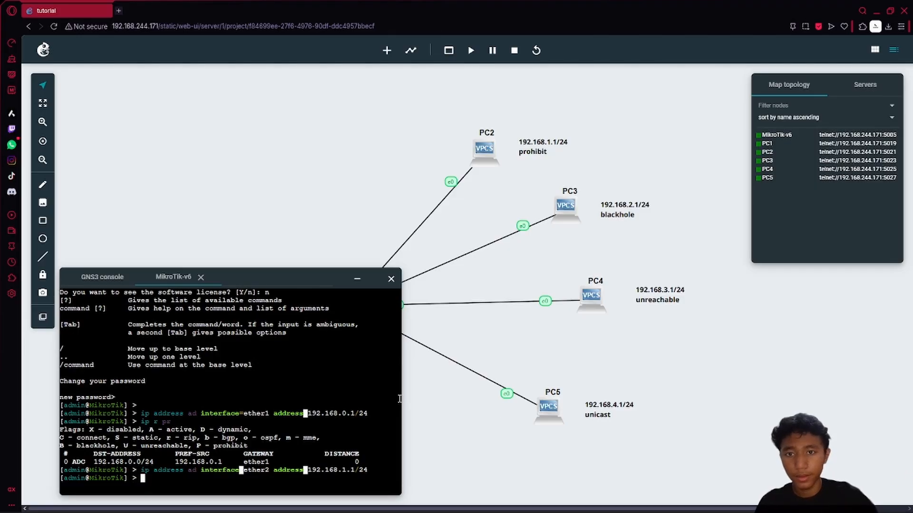
key(Up)
key(Left)
key(Left)
key(Left)
key(Left)
key(Left)
key(Left)
key(Left)
key(Left)
key(Left)
key(Left)
key(Left)
key(Left)
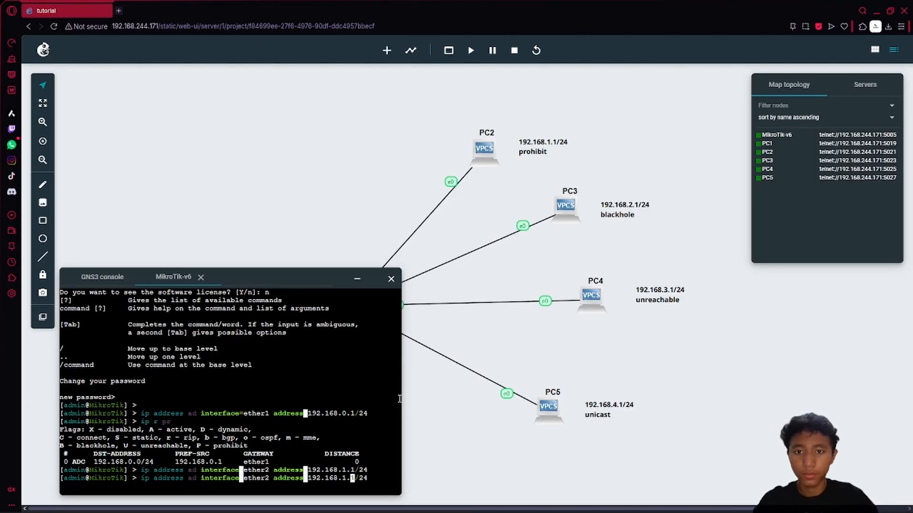
key(Left)
key(Left)
key(Left)
key(Left)
key(Left)
key(Left)
key(Left)
key(Left)
key(Left)
key(Left)
key(Left)
key(Left)
key(BackSpace)
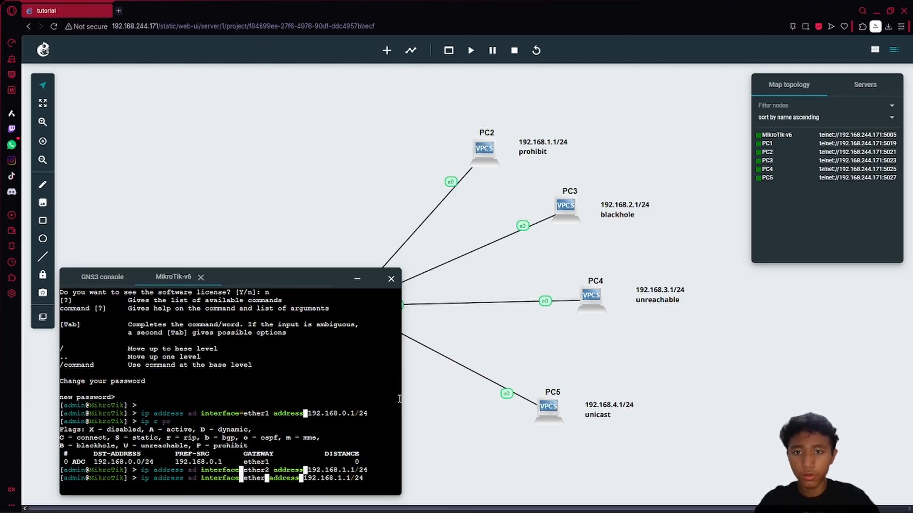
click(357, 279)
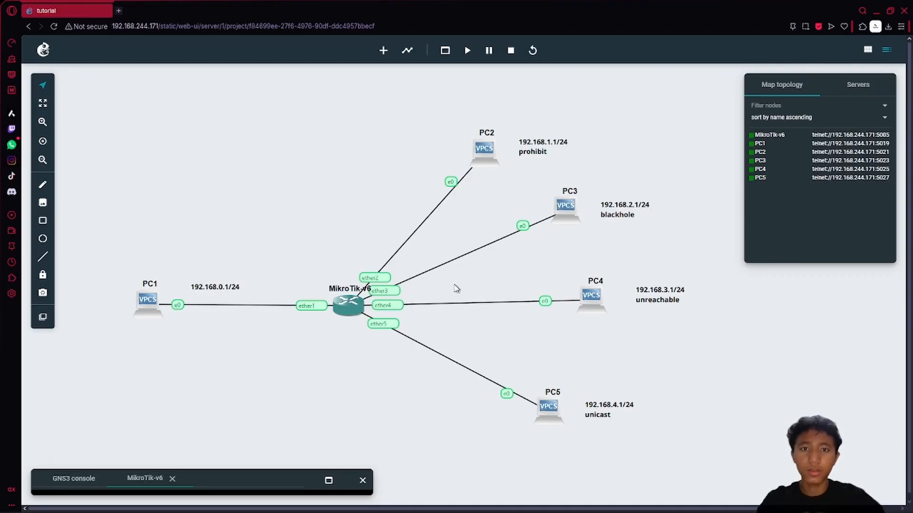
click(329, 480)
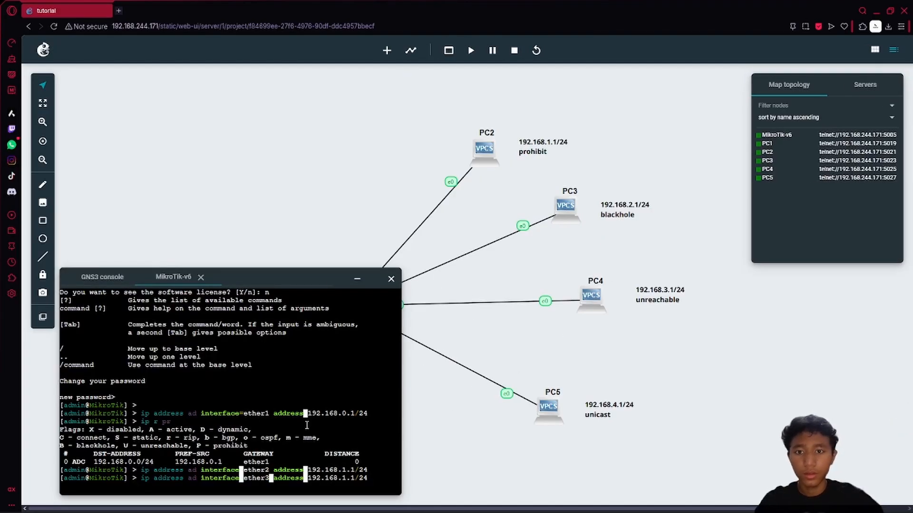
key(Right)
key(Right)
key(Right)
key(Right)
key(Right)
key(Right)
key(Right)
key(Right)
key(Right)
key(Right)
key(Right)
key(Right)
key(Right)
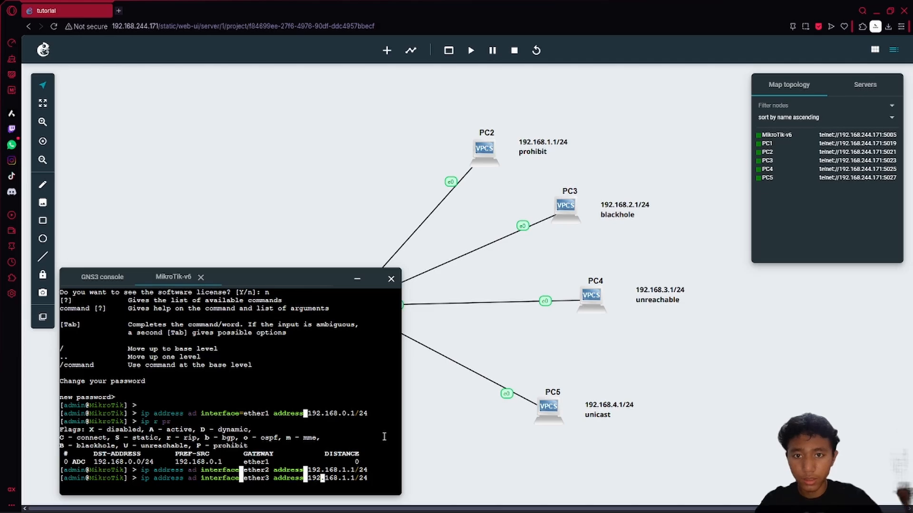
key(Right)
key(Right)
key(Right)
key(Right)
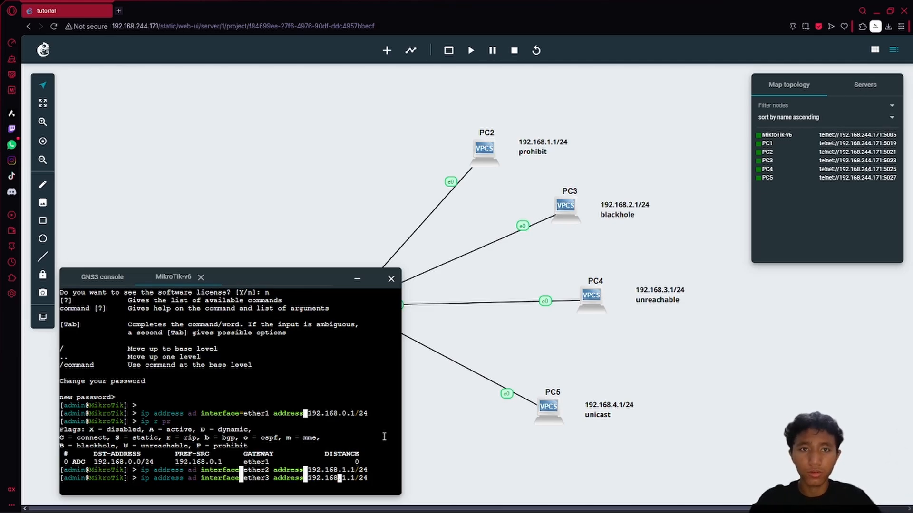
key(BackSpace)
text(2)
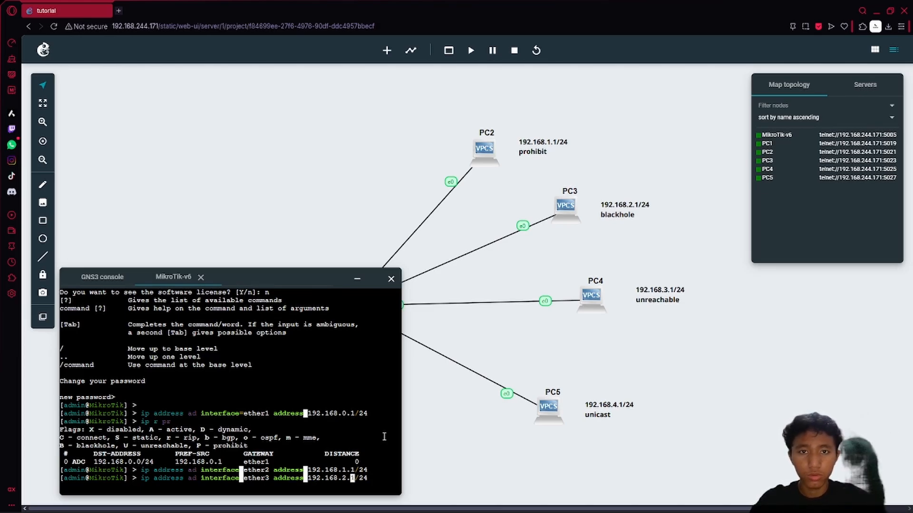
key(End)
key(Return)
- Add 192.168.3.1/24 on ether4 by editing the recalled address command
key(Up)
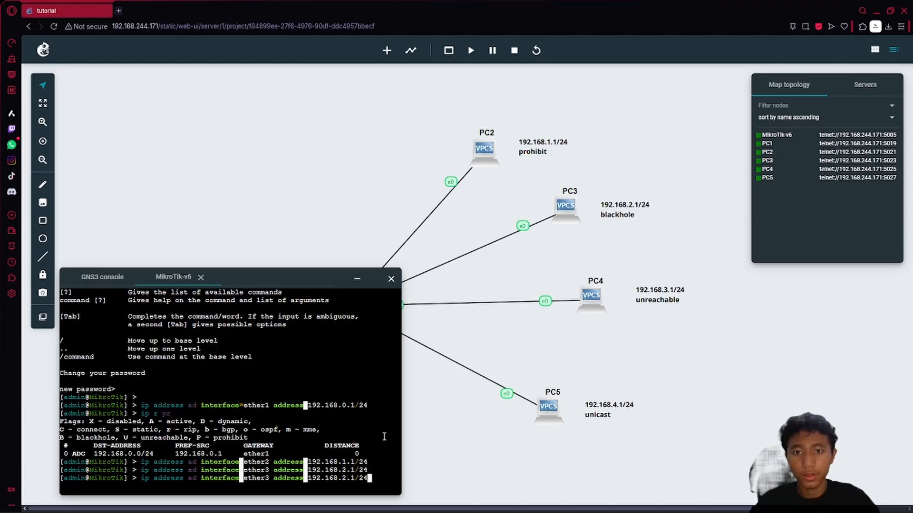
key(Left)
key(Left)
key(Left)
key(Left)
key(Left)
key(Left)
key(Left)
key(Left)
key(Left)
key(Left)
key(Left)
key(Left)
key(Left)
key(Left)
key(Left)
key(Left)
key(Left)
key(Left)
key(Left)
key(Left)
key(Left)
key(Left)
key(Left)
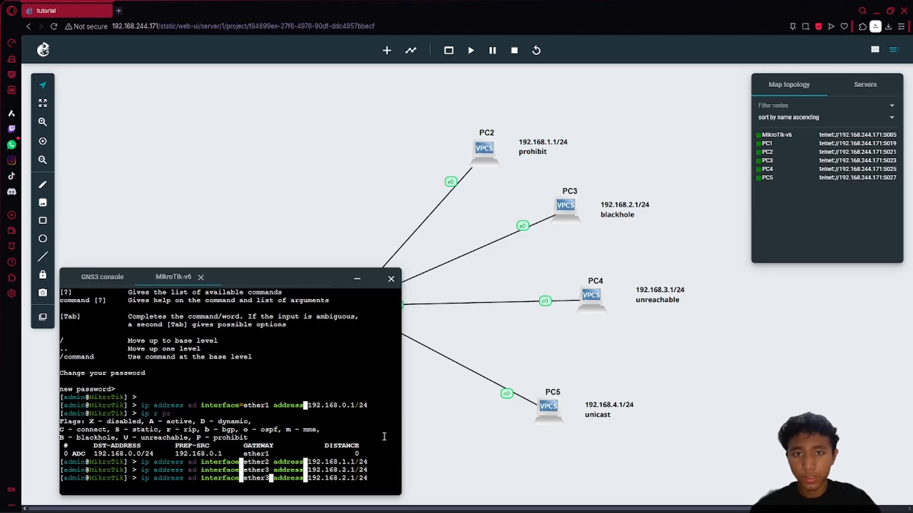
key(Left)
key(Left)
key(Left)
key(Left)
key(Left)
key(Left)
key(Left)
key(Left)
key(Left)
key(Left)
key(Left)
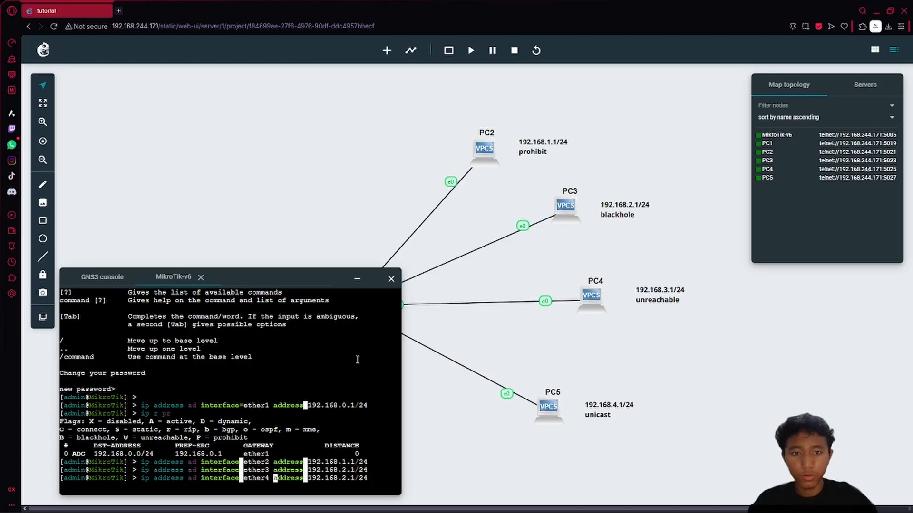
key(Right)
key(Right)
key(Right)
key(Right)
key(Right)
key(Right)
key(Right)
key(Right)
key(Right)
key(Right)
key(Right)
key(Right)
key(Right)
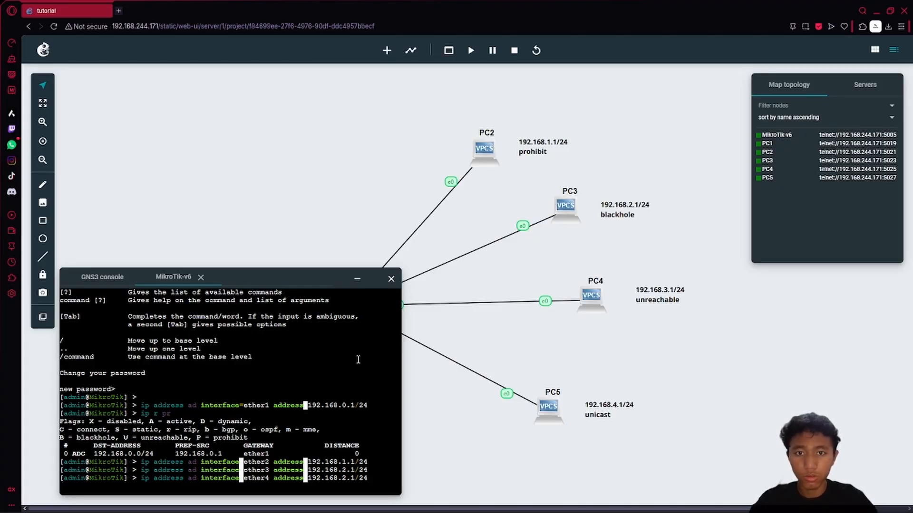
key(Right)
key(Right)
key(Delete)
text(3)
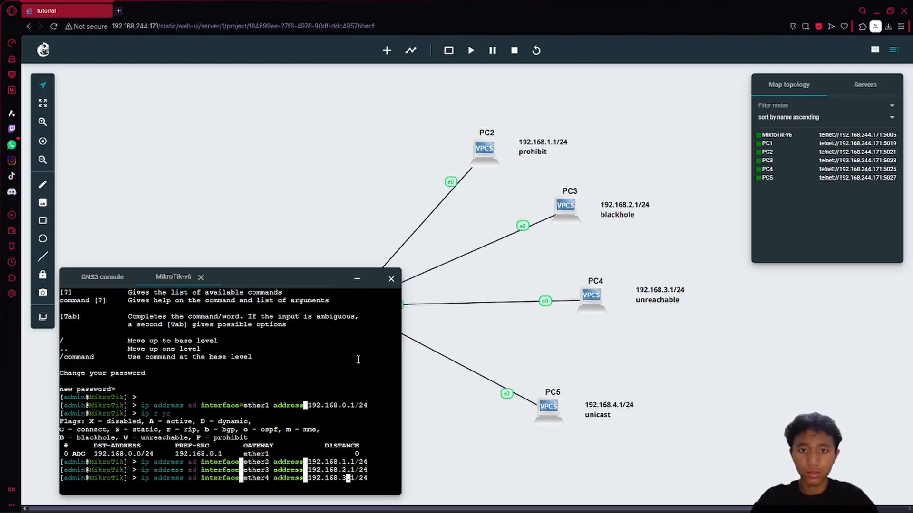
key(Return)
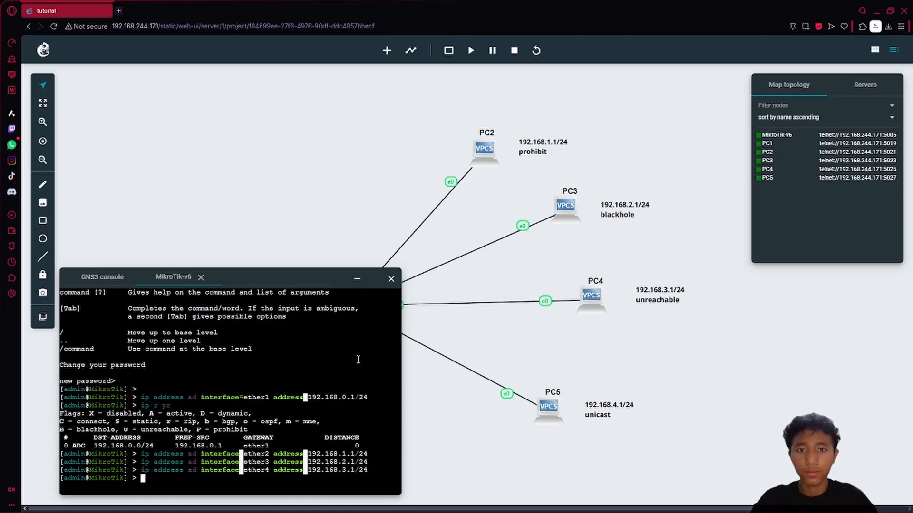
- Add 192.168.4.1/24 on ether5, then hide the router console
key(Up)
key(Left)
key(Left)
key(Left)
key(Left)
key(Left)
key(Left)
key(Left)
key(Left)
key(Left)
key(Left)
key(Left)
key(Left)
key(Left)
key(Left)
key(Left)
key(Left)
key(Left)
key(Left)
key(Left)
key(Left)
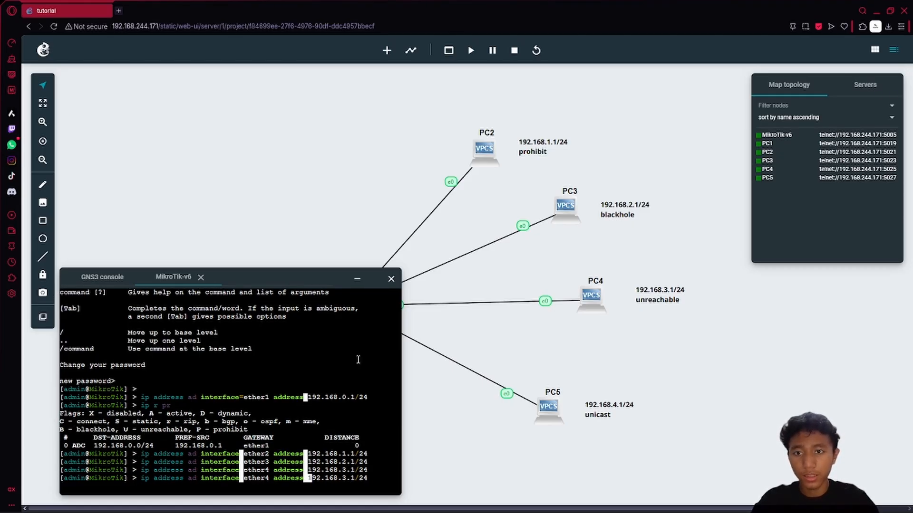
key(BackSpace)
text(5)
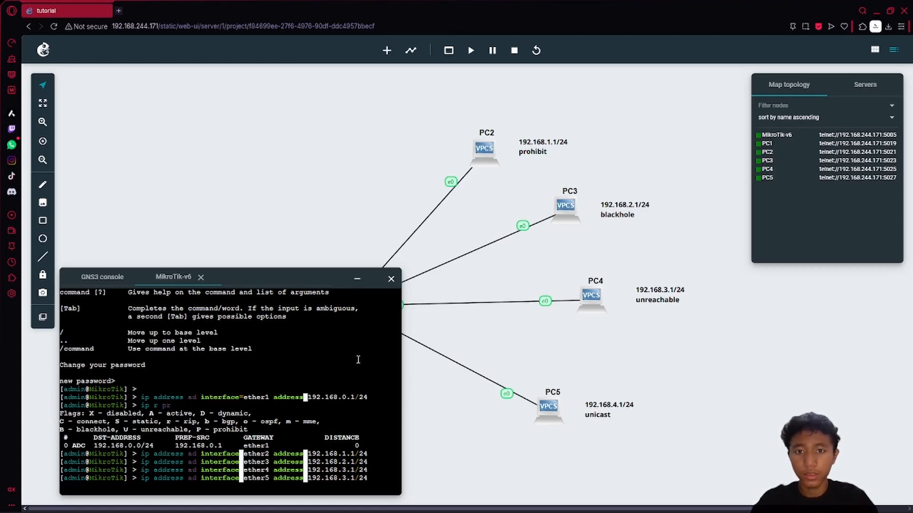
key(Right)
key(Right)
key(Right)
key(Right)
key(Right)
key(Right)
key(Right)
key(Right)
key(Right)
key(Right)
key(Right)
key(Right)
key(Right)
key(Right)
key(Right)
key(Right)
key(Right)
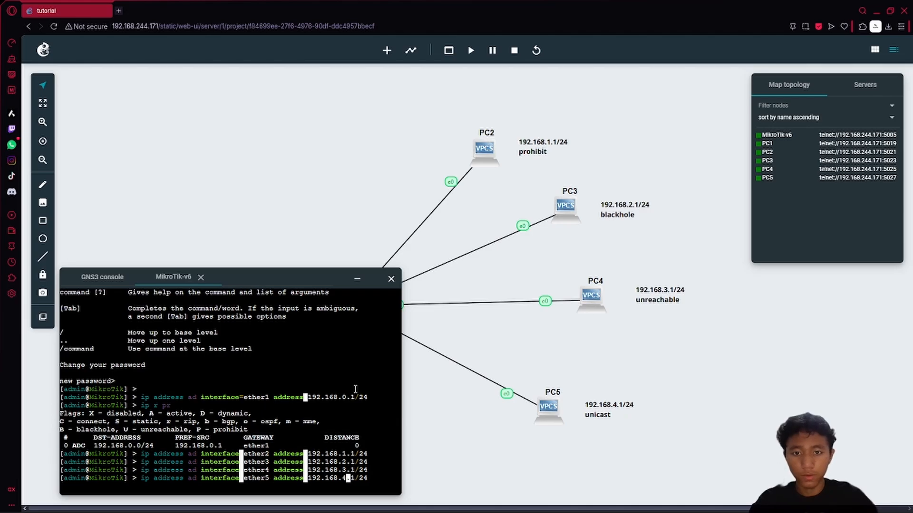
key(BackSpace)
text(4)
key(Return)
click(356, 280)
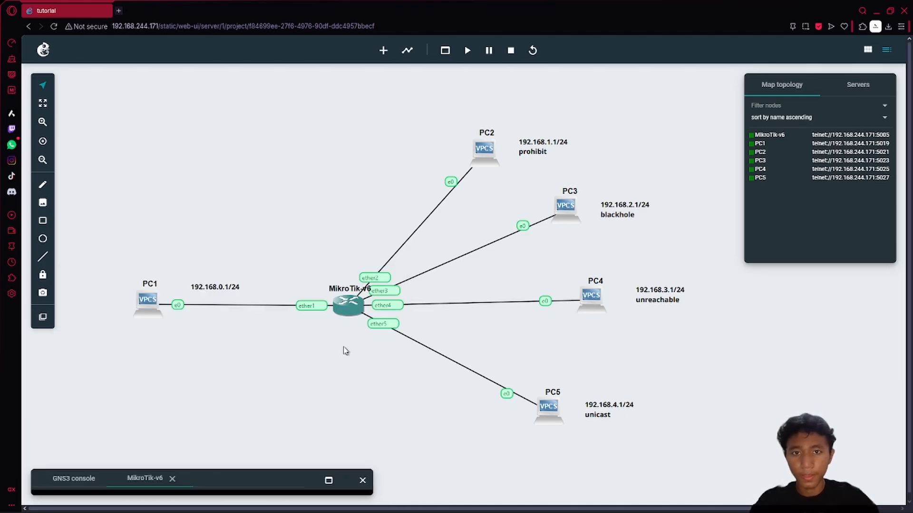
- Open PC1's web console and set its address to 192.168.2.2/24 with gateway 192.168.2.1
right_click(141, 304)
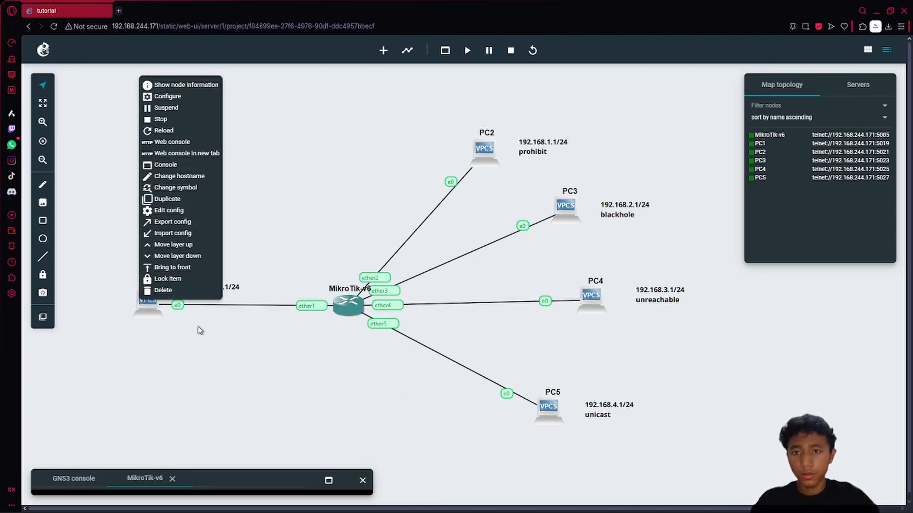
click(178, 144)
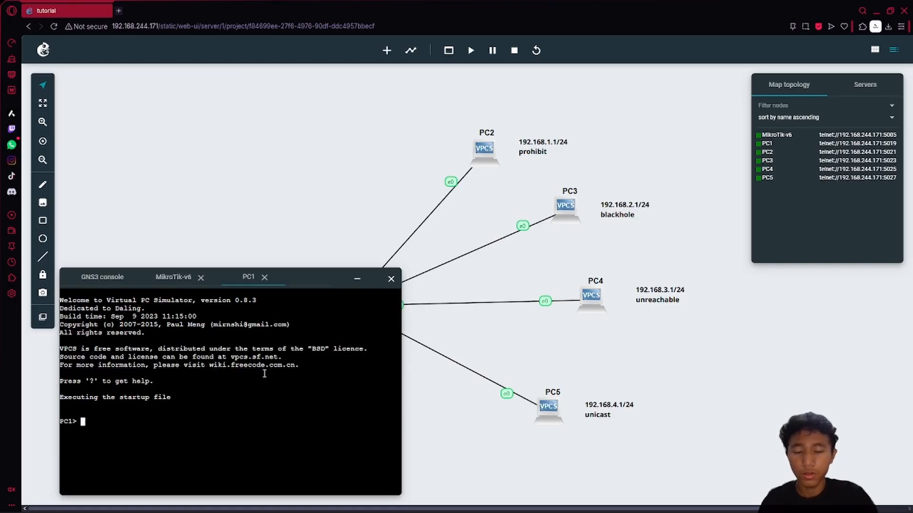
text(ip )
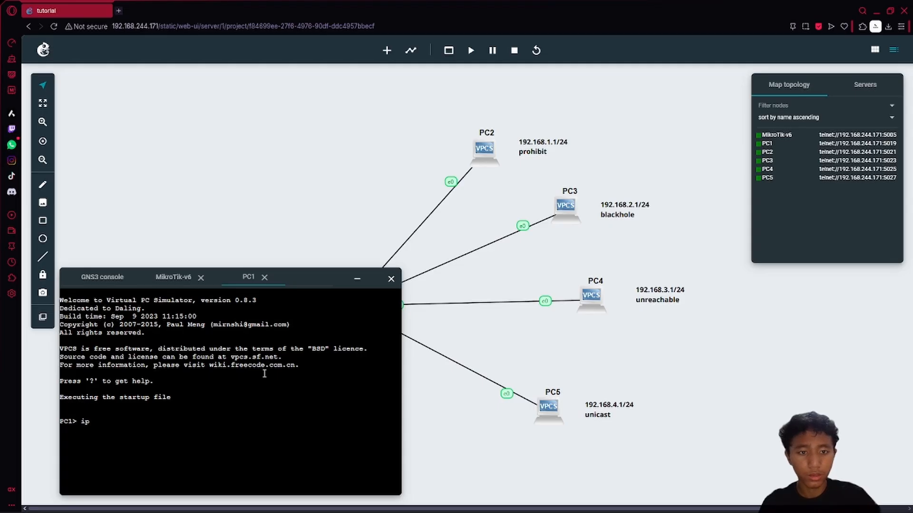
text(192.168.)
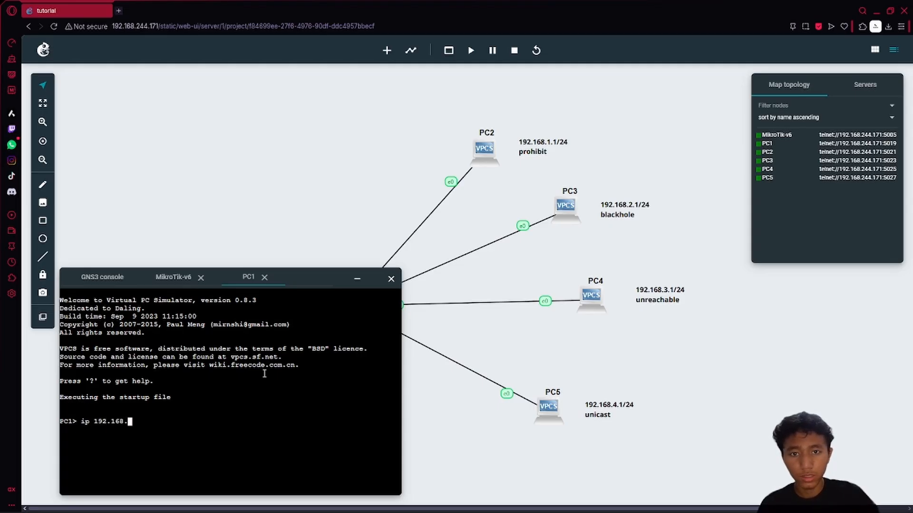
text(2.2)
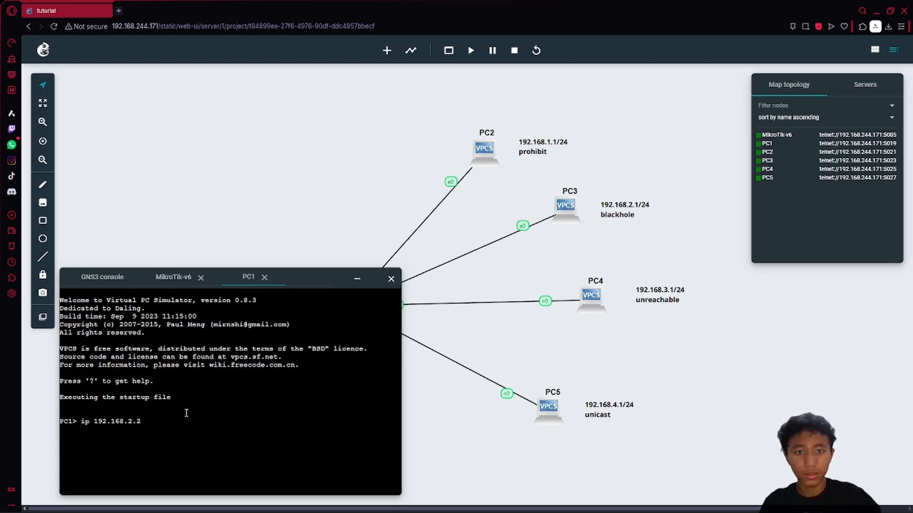
text(/24)
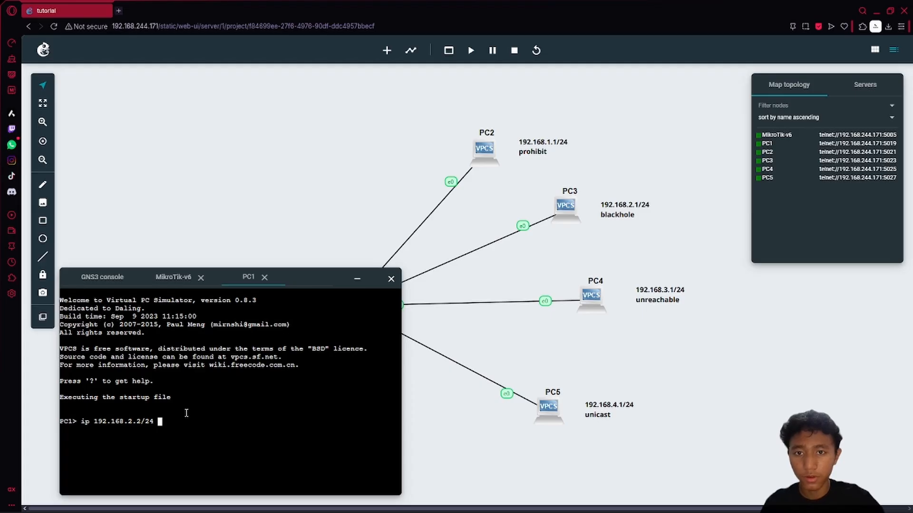
text( 192.168.)
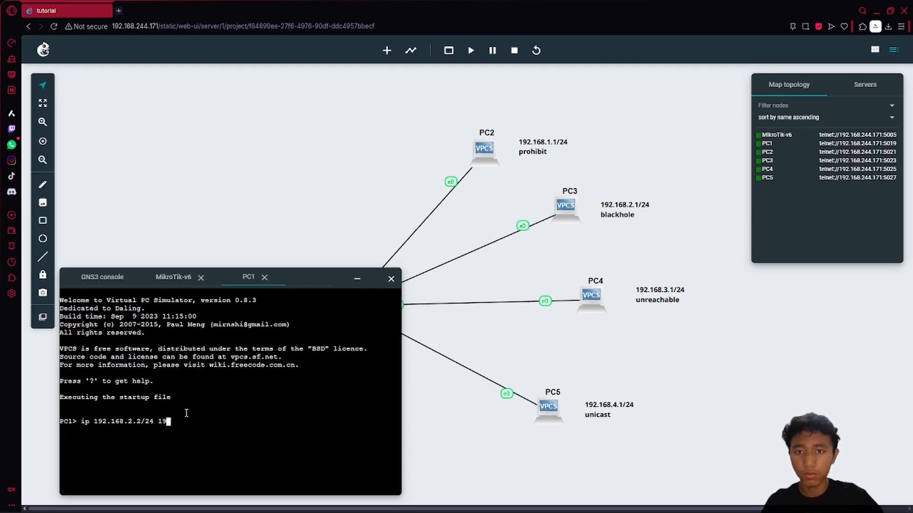
text(2.1)
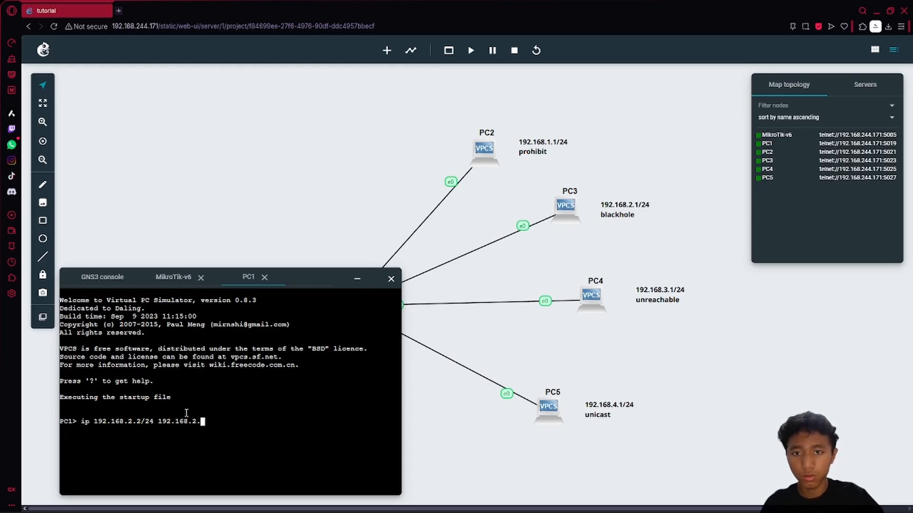
key(Return)
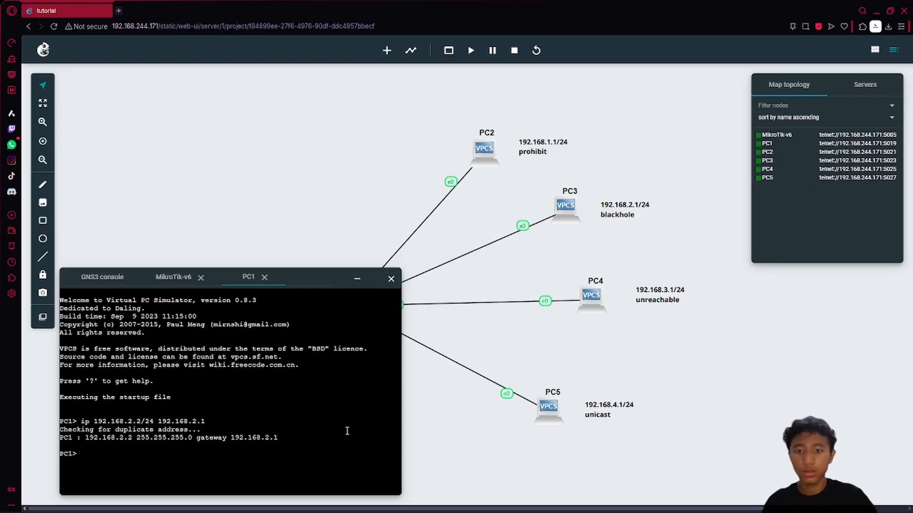
- Ping 192.168.1.1 from PC1, which fails as not reachable, and stop it
text(ping )
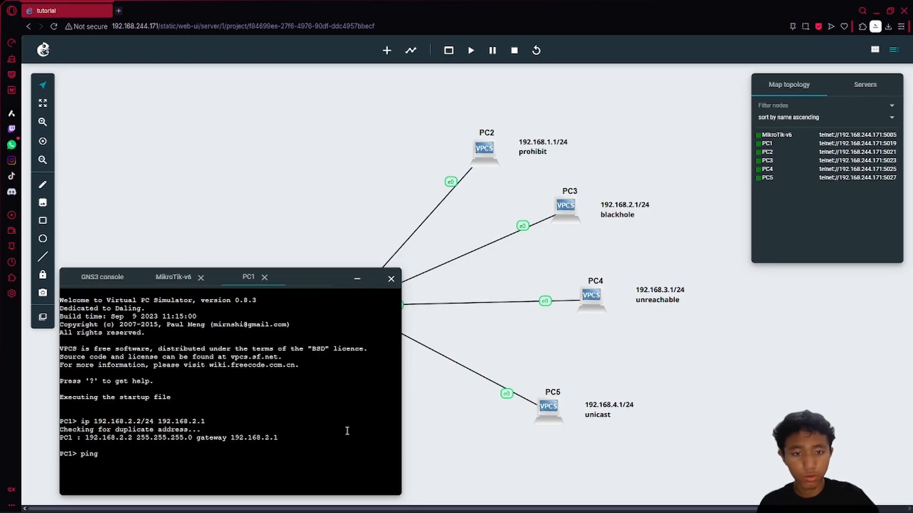
text(192)
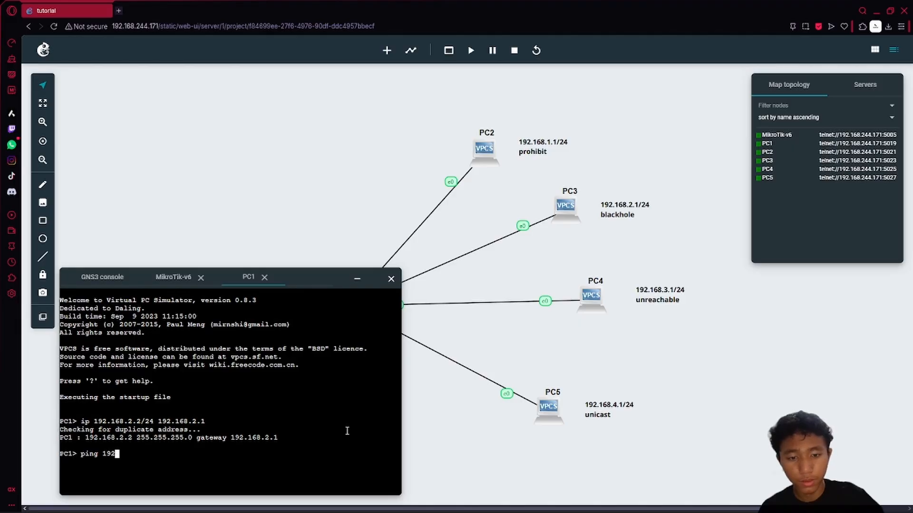
text(.168.1.1)
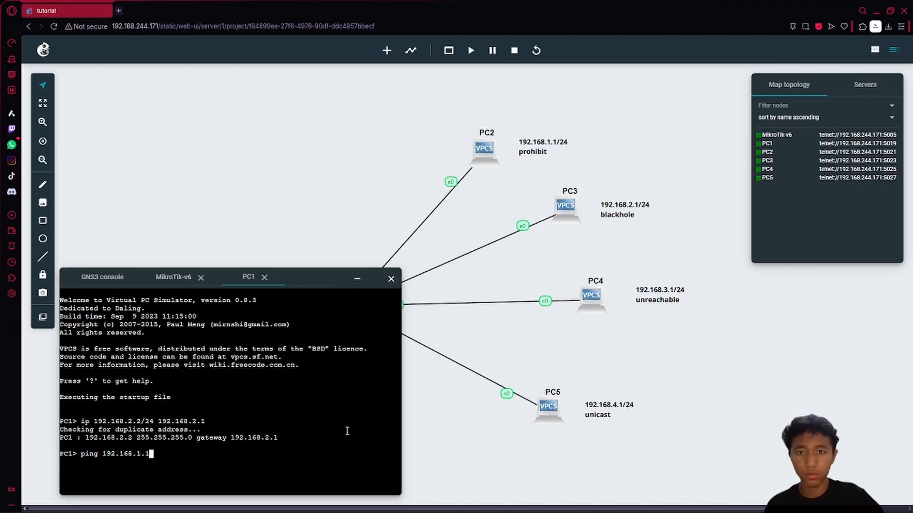
key(Return)
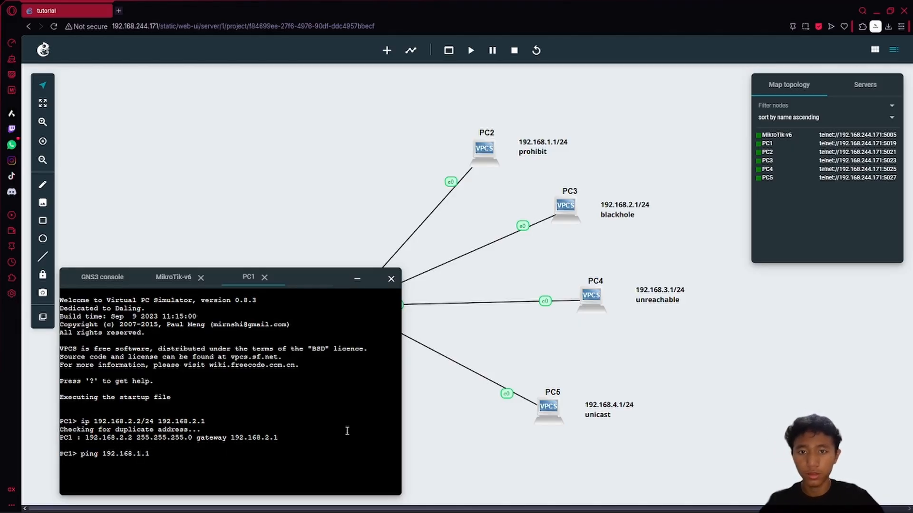
key(ctrl+c)
key(Up)
key(Down)
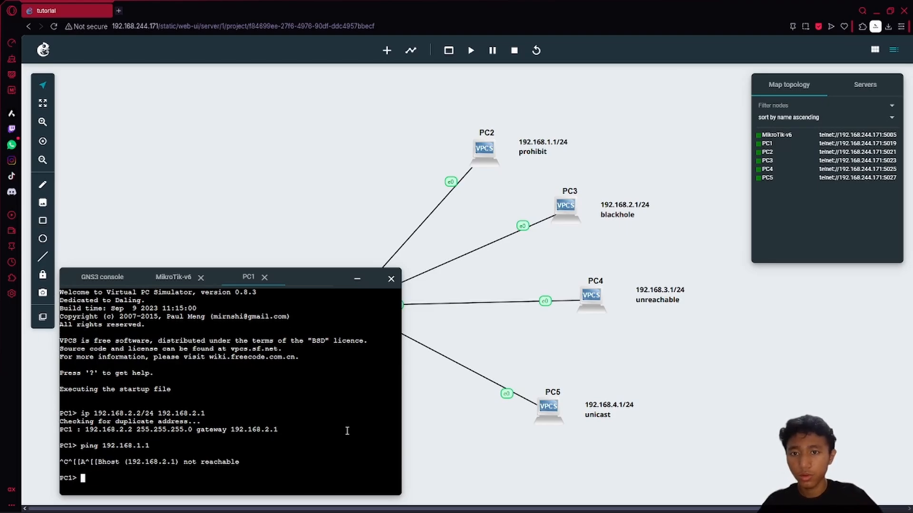
- Change PC1's address to 192.168.0.2/24 with gateway 192.168.0.1
key(Up)
key(Up)
key(Left)
key(Left)
key(Left)
key(Left)
key(Left)
key(Left)
key(Left)
key(Left)
key(Left)
key(Left)
key(Left)
key(Left)
key(Left)
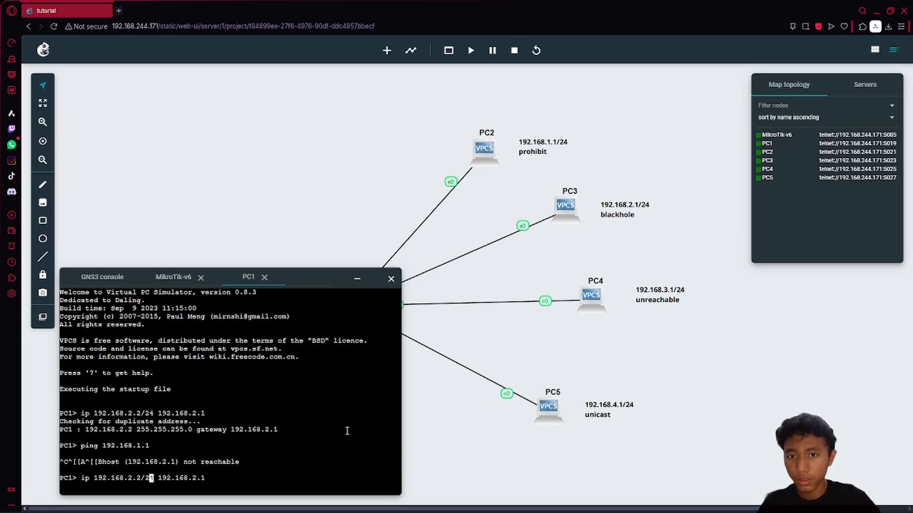
key(Left)
key(Left)
key(Left)
key(Left)
key(BackSpace)
text(0)
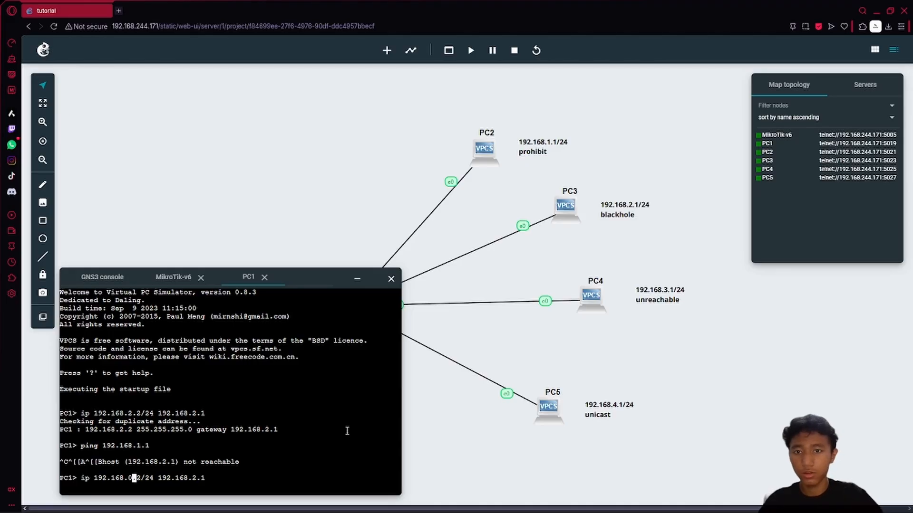
key(Right)
key(Right)
key(Right)
key(Right)
key(Right)
key(Right)
key(Right)
key(Right)
key(Right)
key(Right)
key(Right)
key(Right)
key(Right)
key(Right)
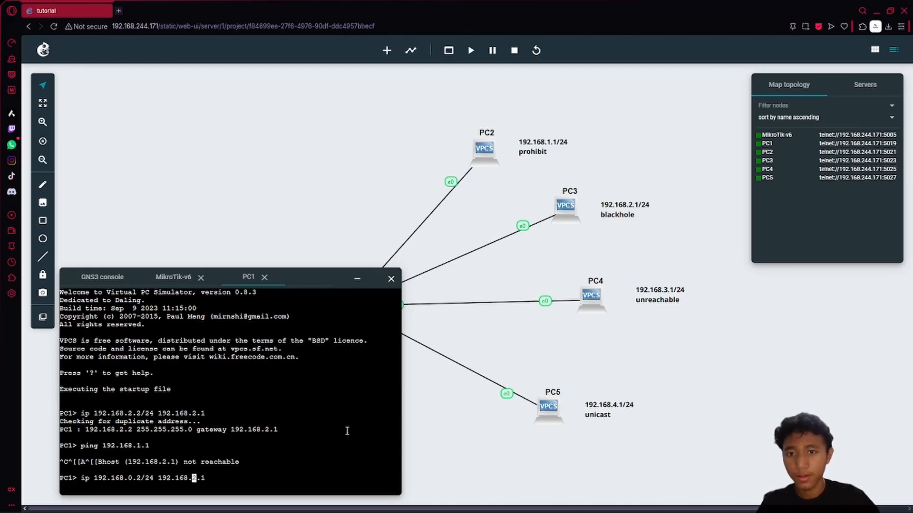
key(BackSpace)
text(0)
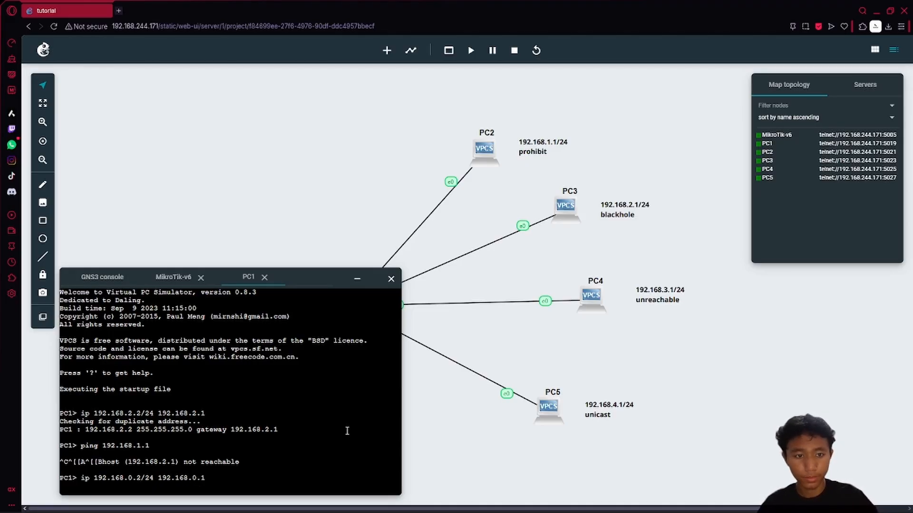
key(Return)
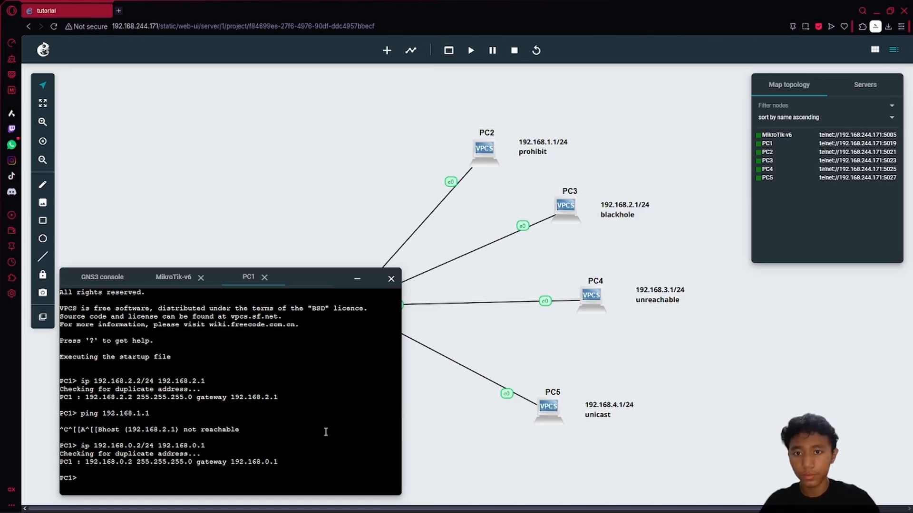
- Ping 192.168.0.1 from PC1 to confirm replies, then stop the ping
text(ping )
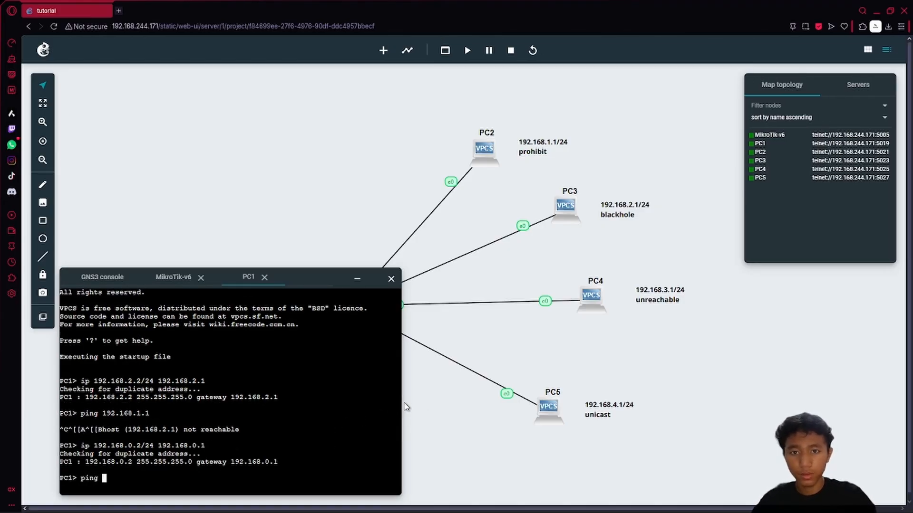
text(192.168.)
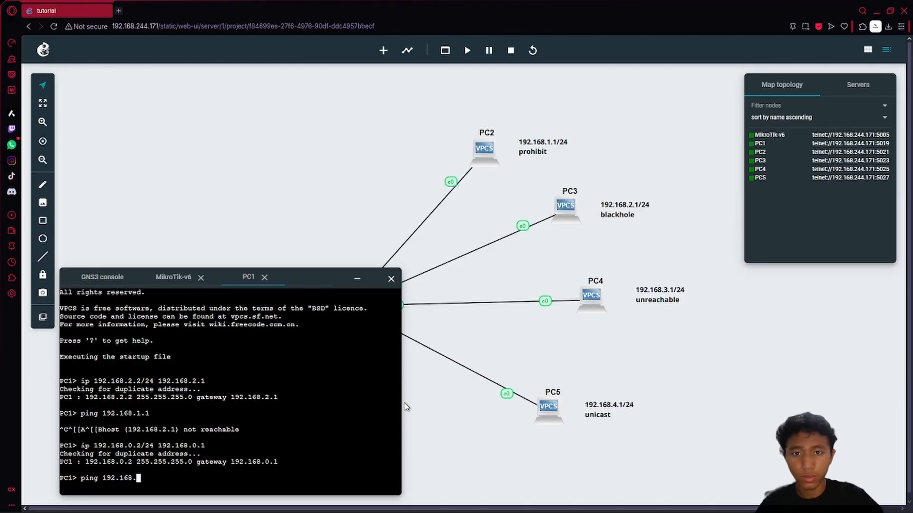
text(0.1)
key(Return)
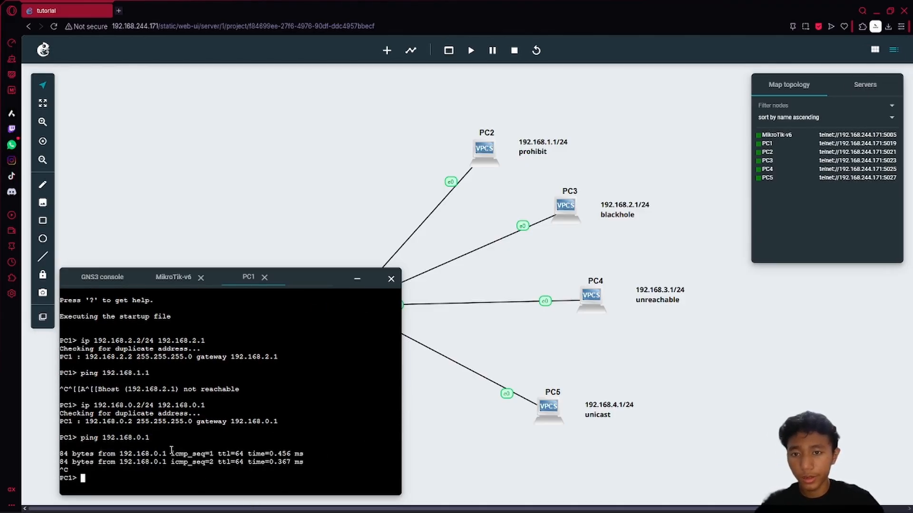
key(ctrl+c)
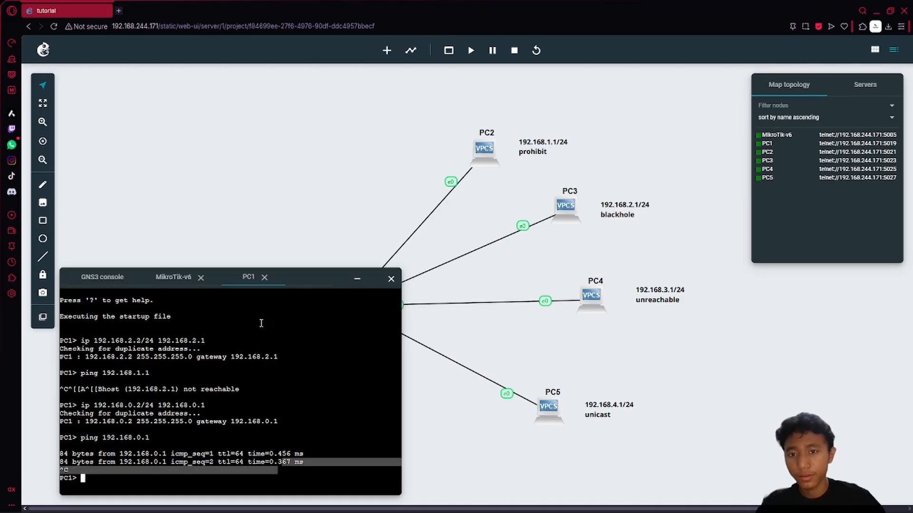
click(174, 278)
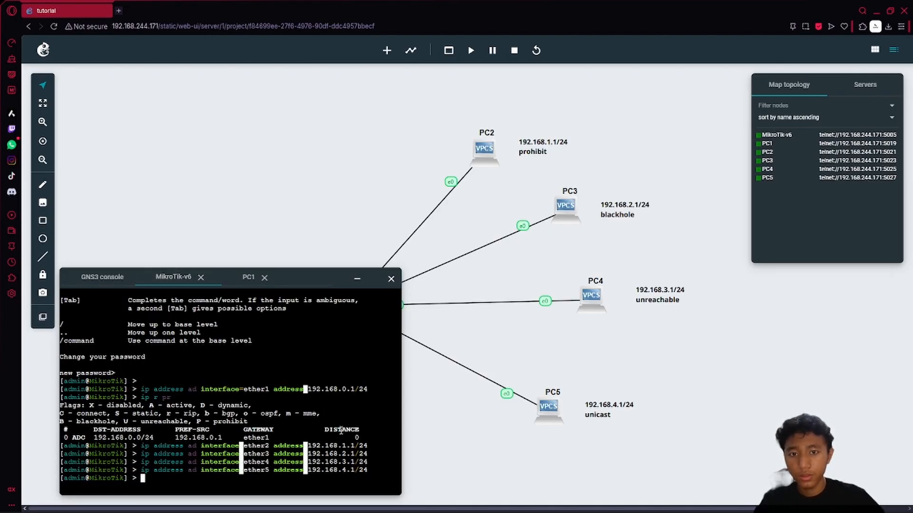
- Open a console on PC2 and set its address to 192.168.1.2/24 with gateway 192.168.1.1
right_click(485, 151)
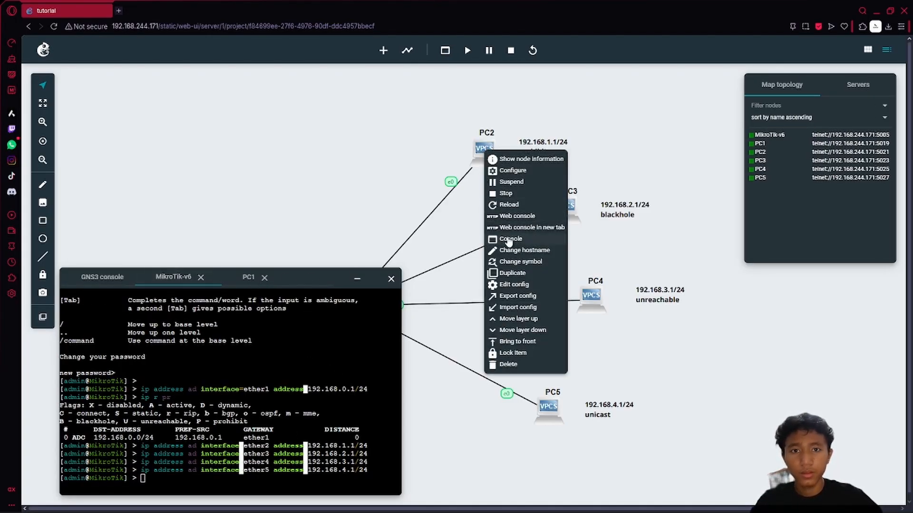
click(516, 216)
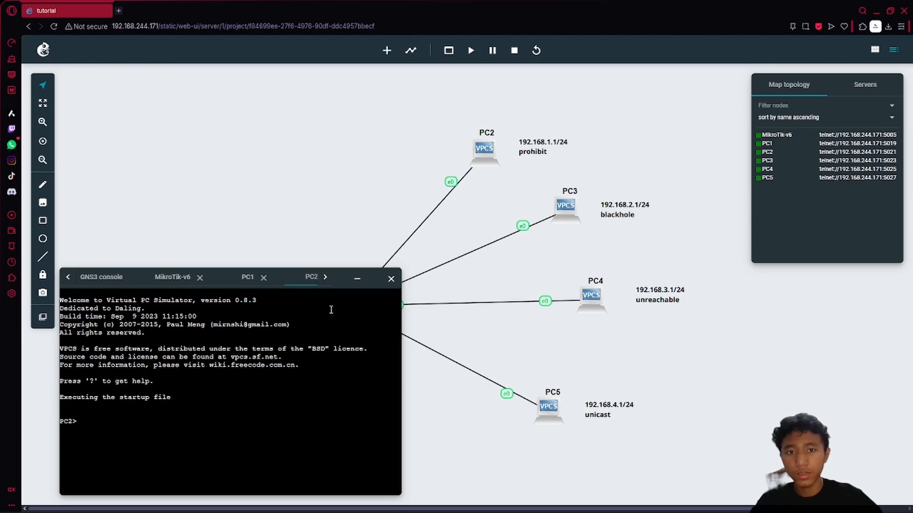
drag(338, 278, 741, 309)
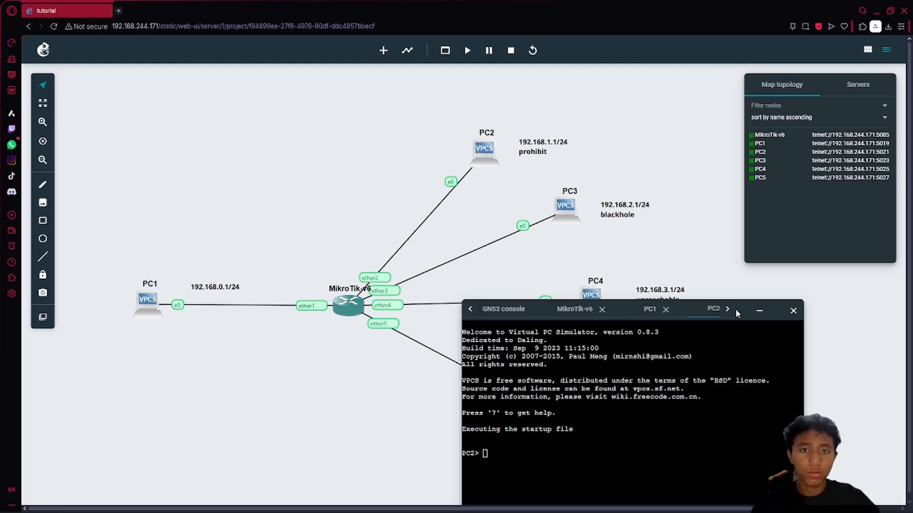
drag(735, 309, 356, 270)
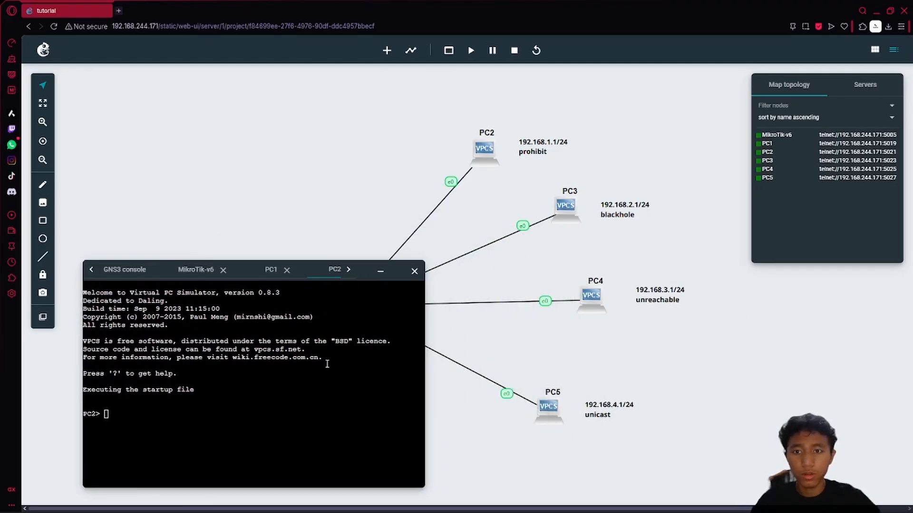
click(326, 369)
text(ip )
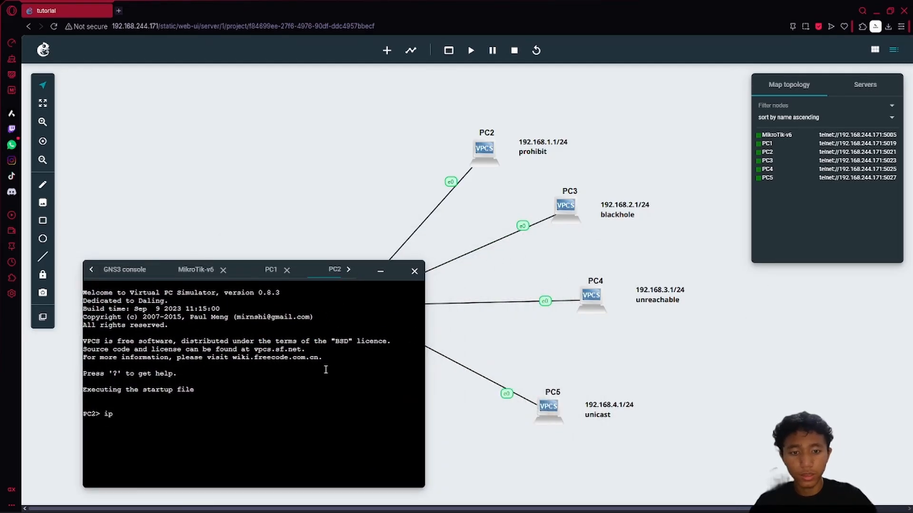
text(192.168)
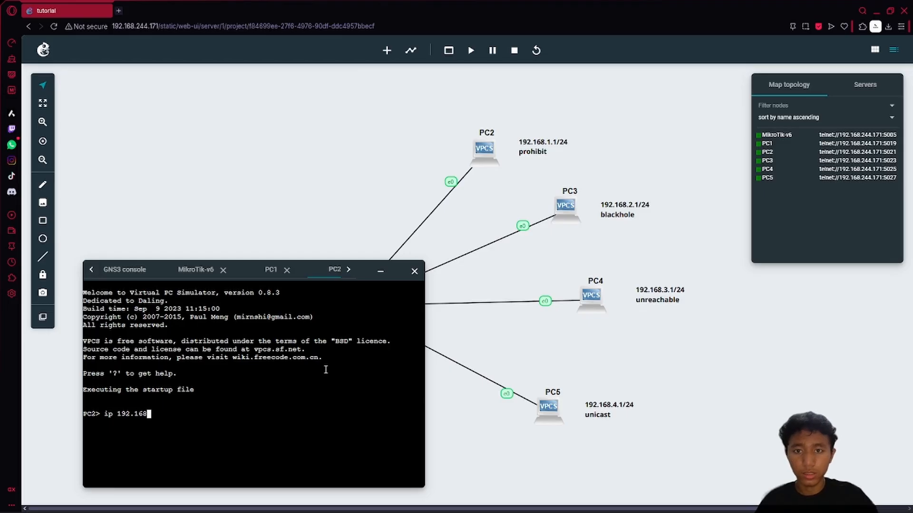
text(.1.2/24 )
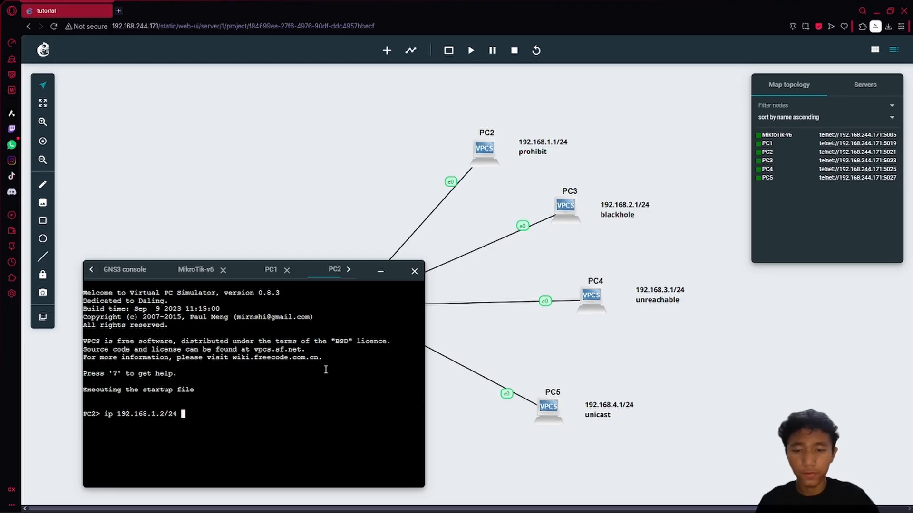
text(192.168)
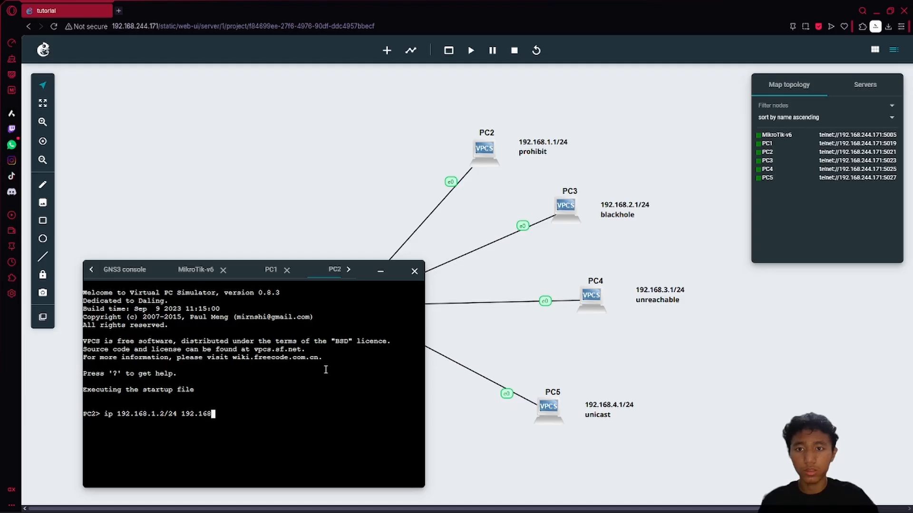
text(.1.1)
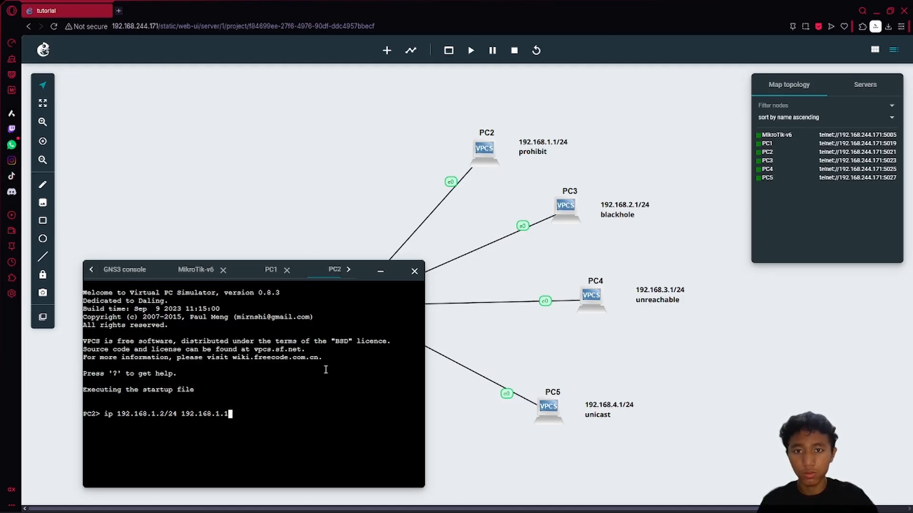
key(Return)
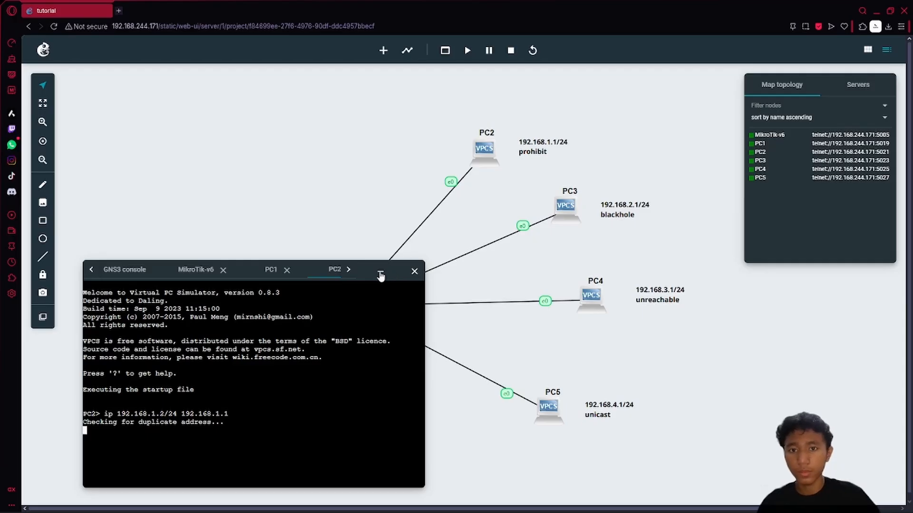
- Ping 192.168.1.1 from PC2, stopping after the first reply
drag(352, 377, 356, 378)
click(382, 361)
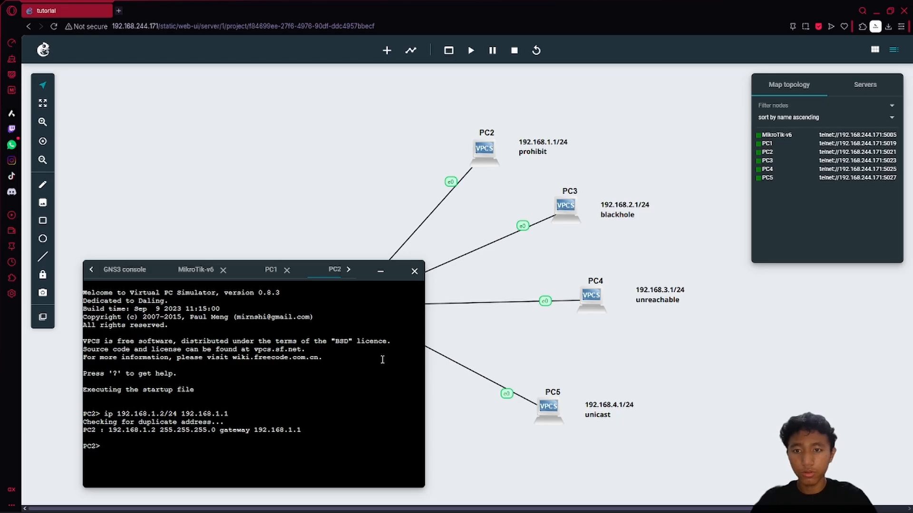
text(ping )
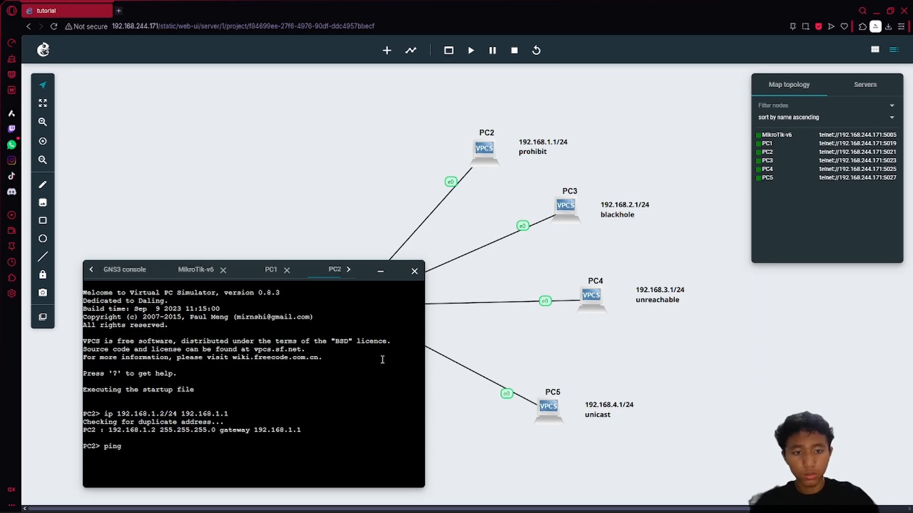
text(192.168.1.)
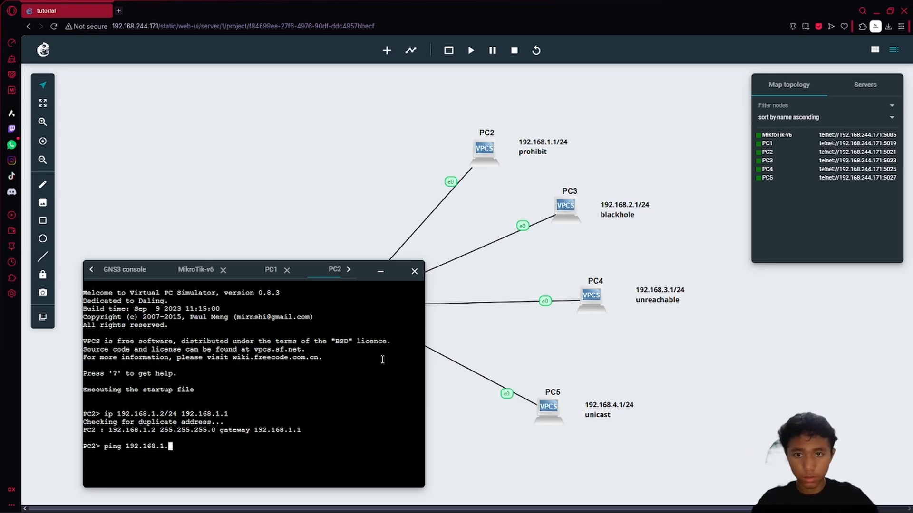
text(1)
key(Return)
key(ctrl+c)
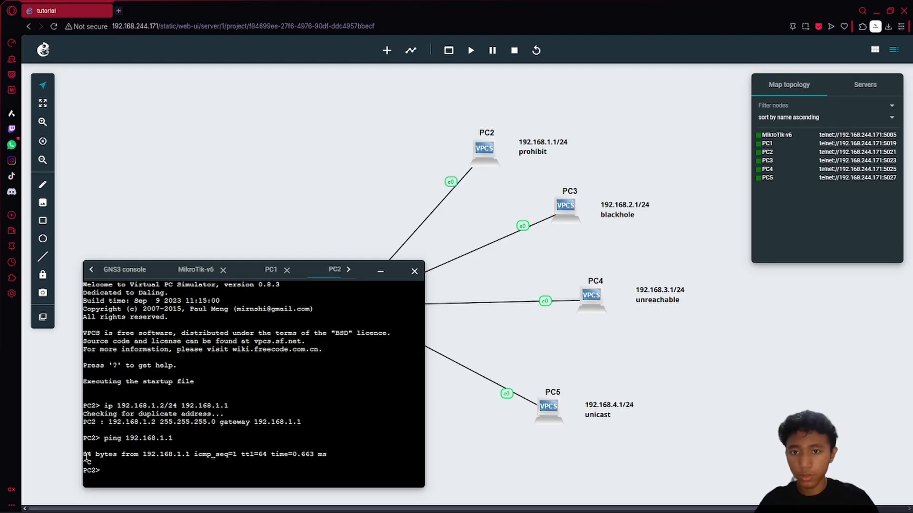
drag(84, 460, 57, 458)
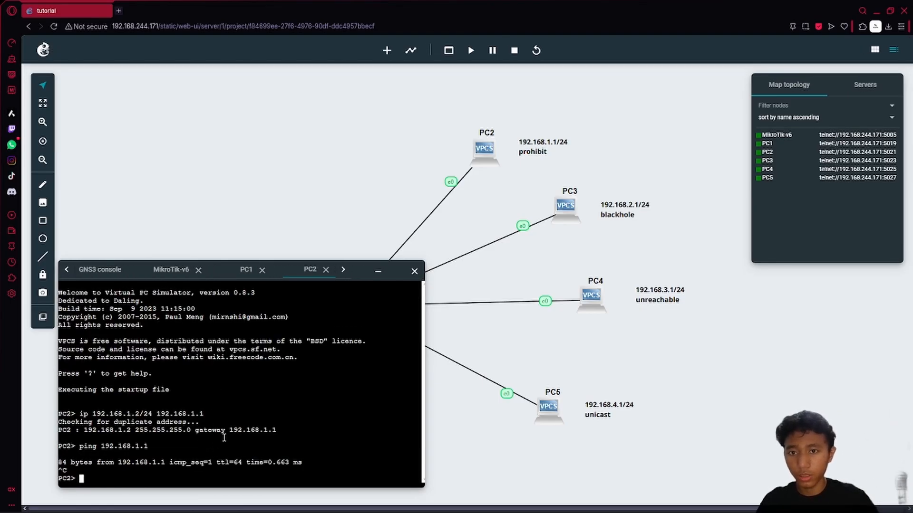
- Open a console on PC3 and set its address to 192.168.2.2/24 with gateway 192.168.2.1
right_click(563, 207)
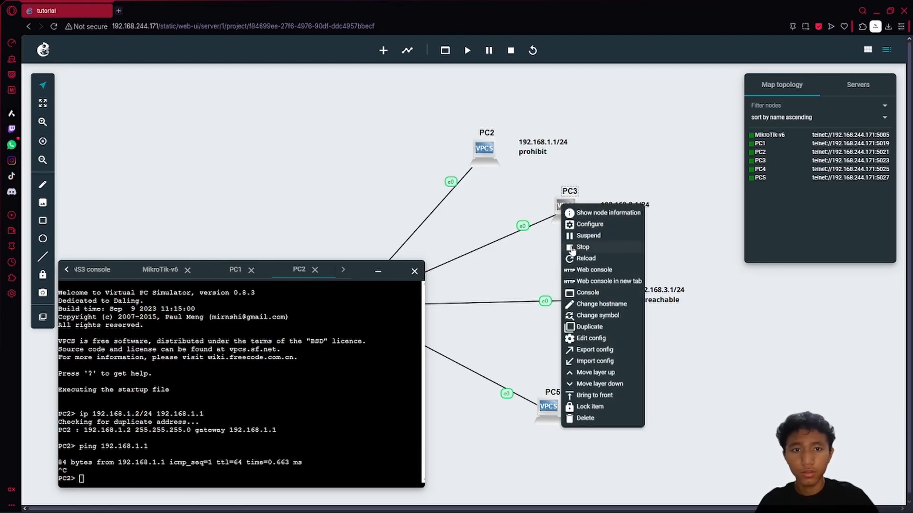
click(594, 270)
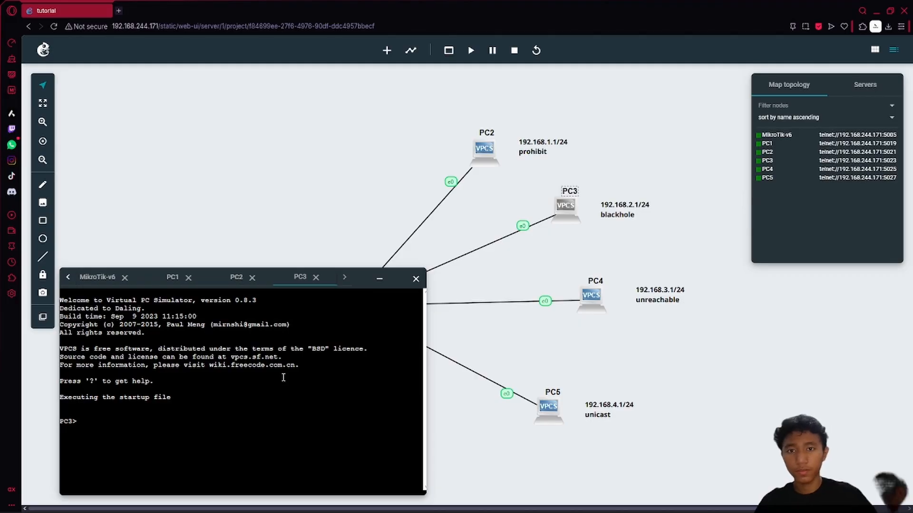
text(ip )
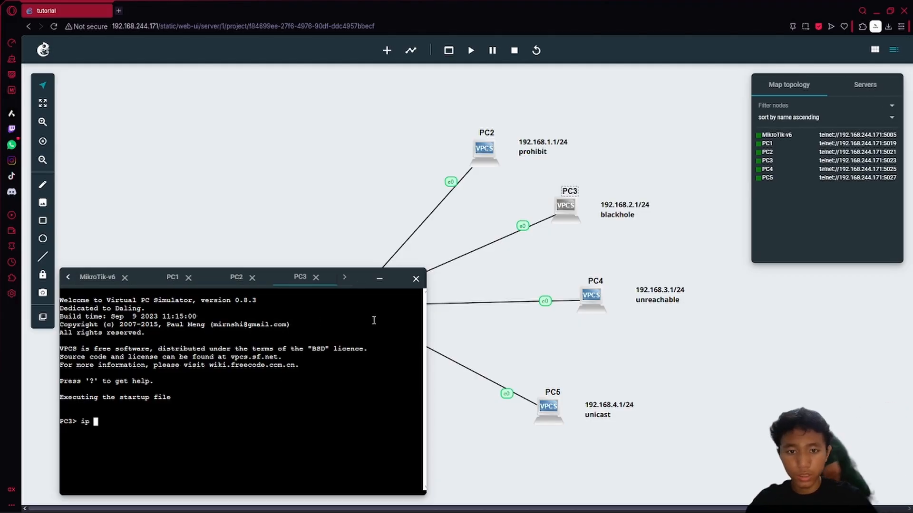
text(192.168.)
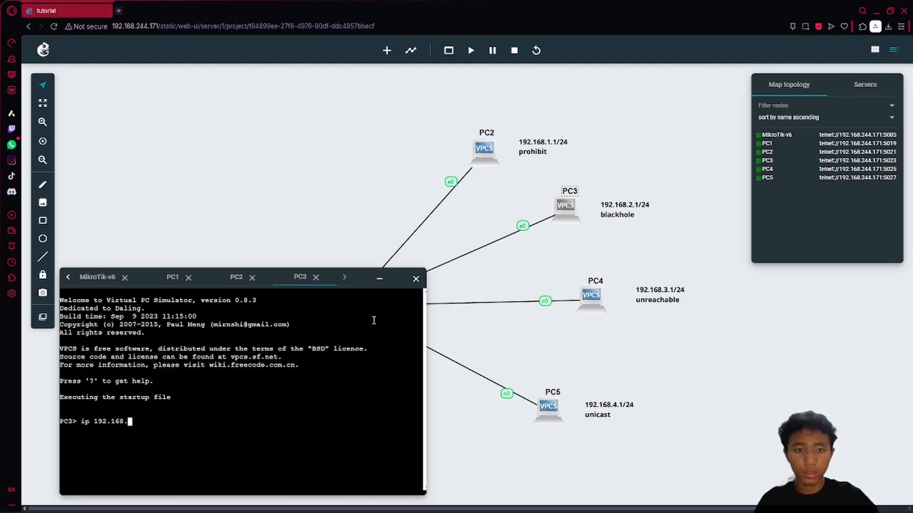
text(2)
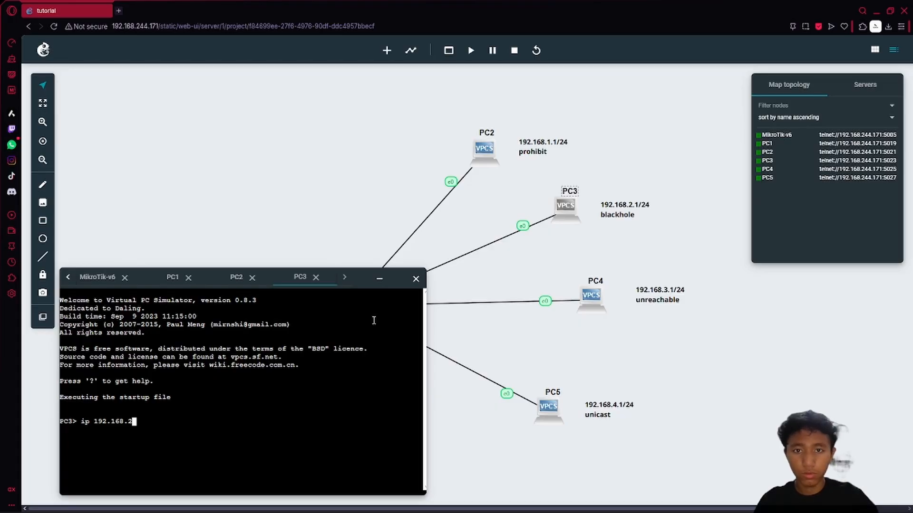
text(.2/24)
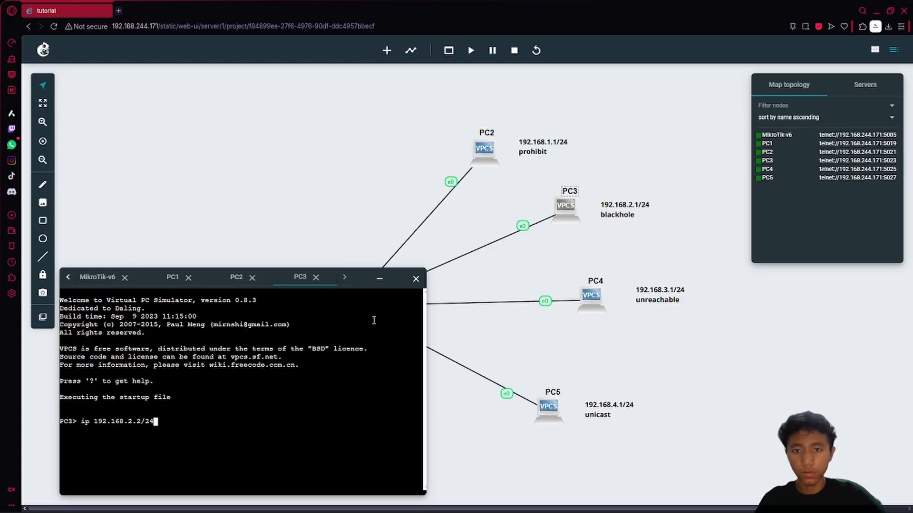
text( 192)
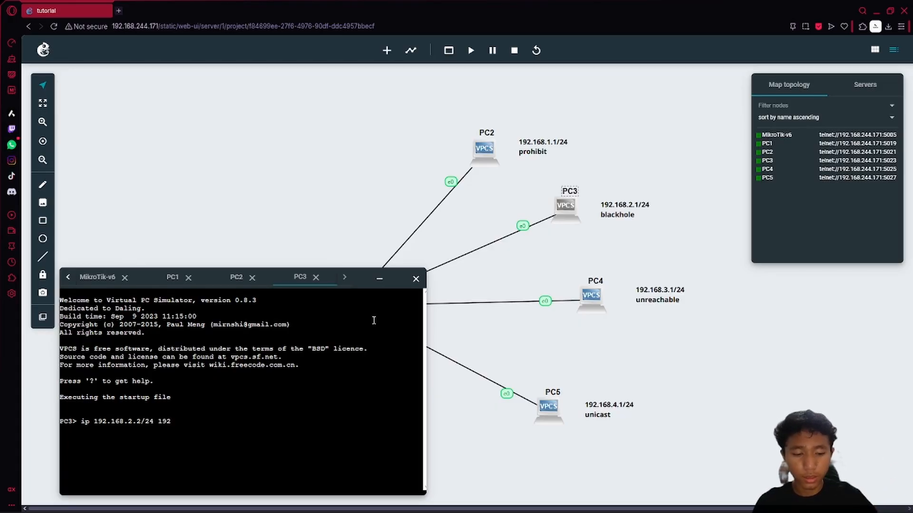
text(.168.)
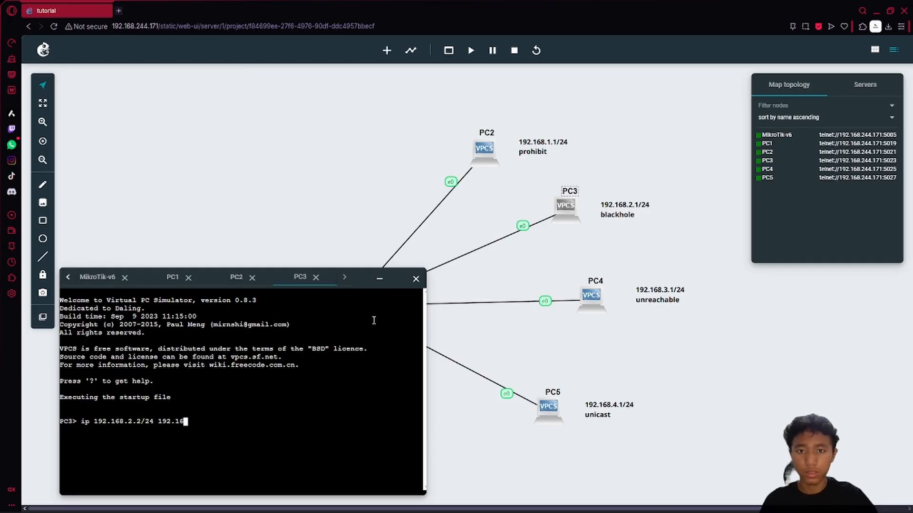
text(2.)
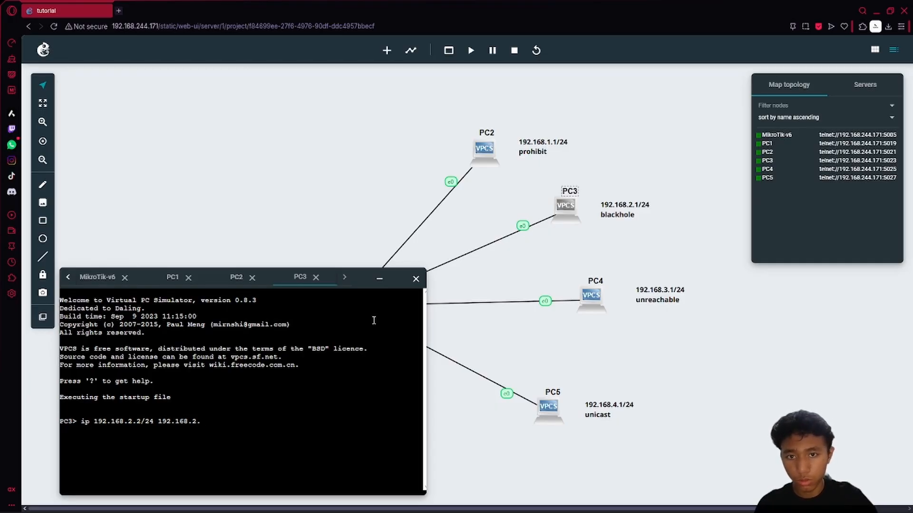
text(1)
key(Return)
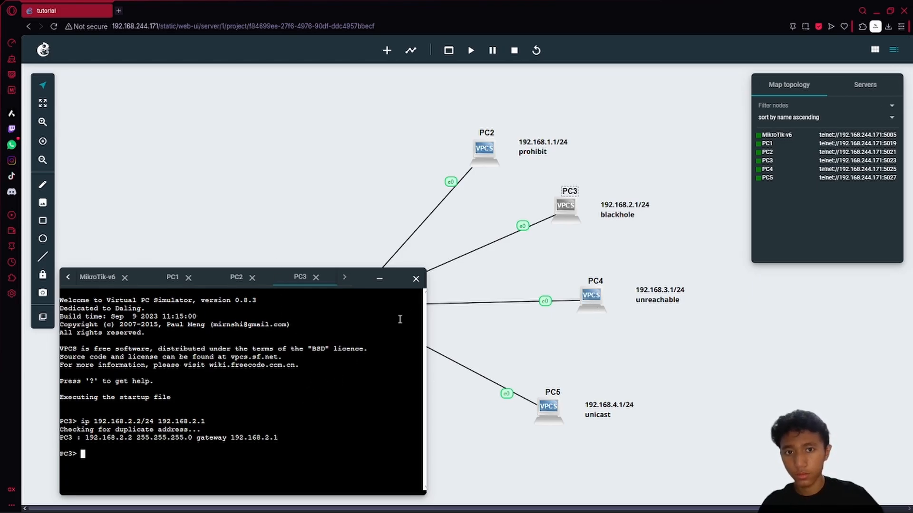
- Ping gateway 192.168.2.1 from PC3, stopping after two replies
text(ping )
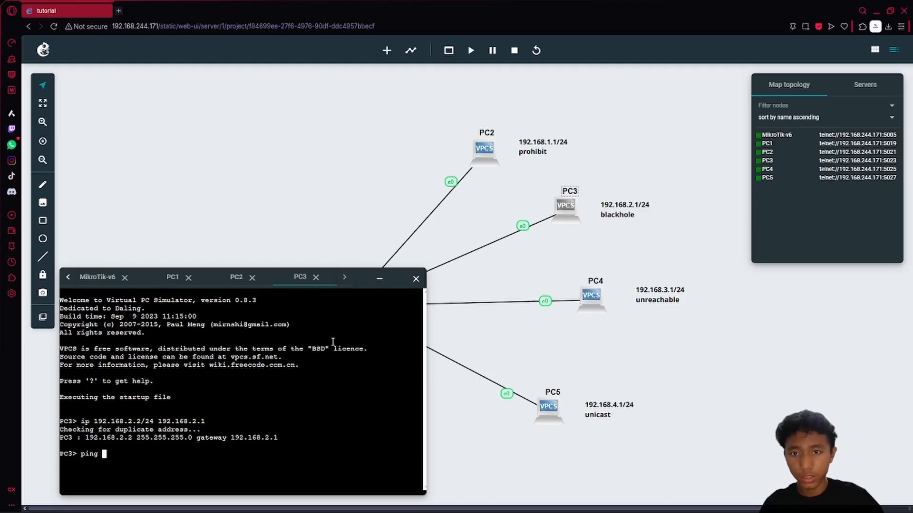
text(192.168.)
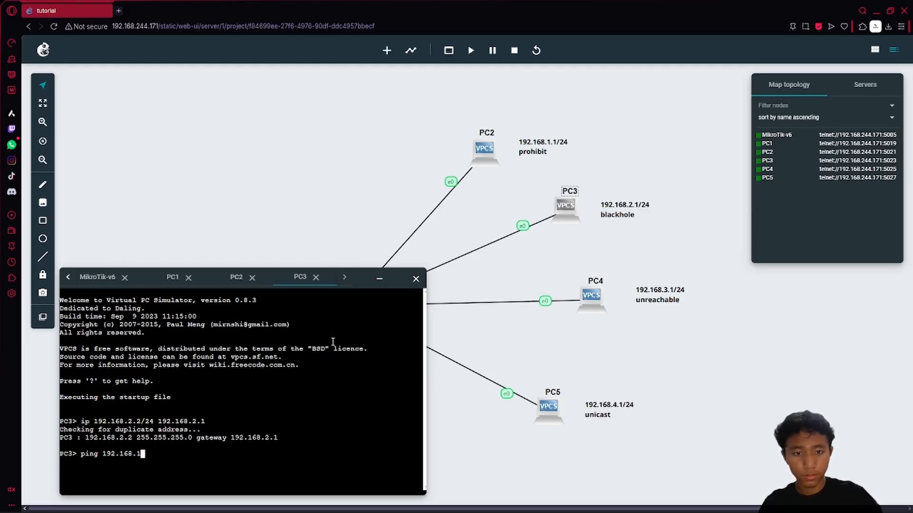
text(2.1)
key(Return)
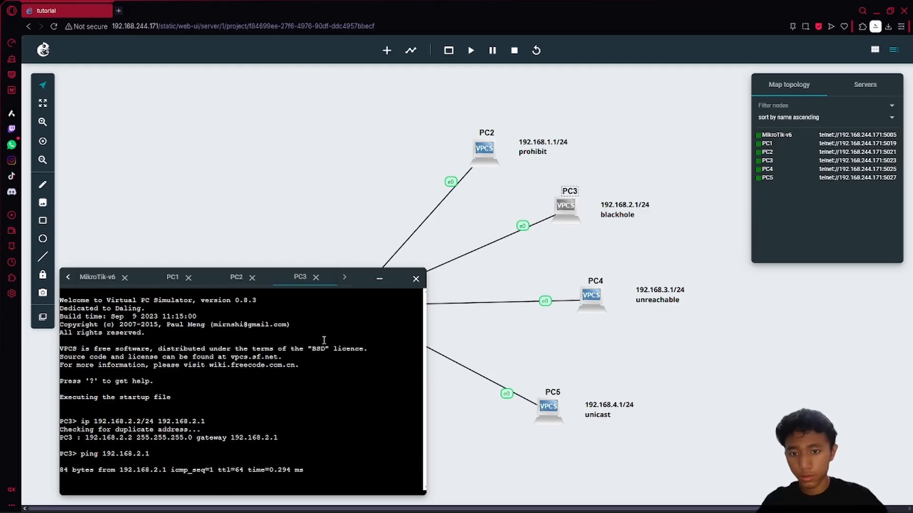
key(ctrl+c)
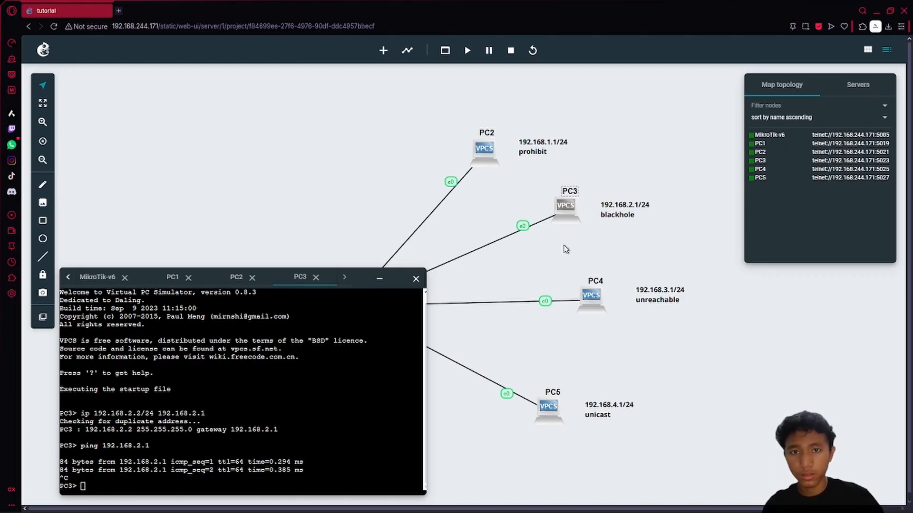
drag(589, 293, 589, 295)
- Open PC4's web console and set its address to 192.168.3.2/24 with gateway 192.168.3.1
right_click(588, 296)
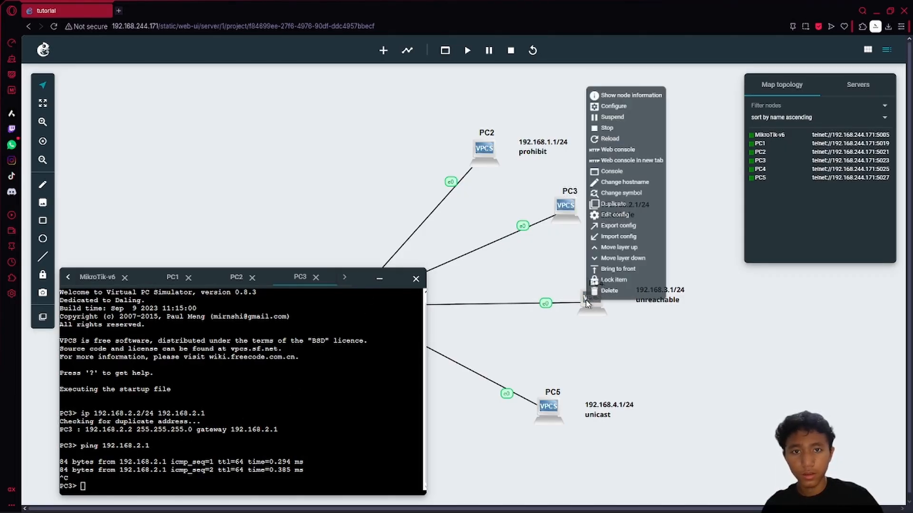
click(609, 143)
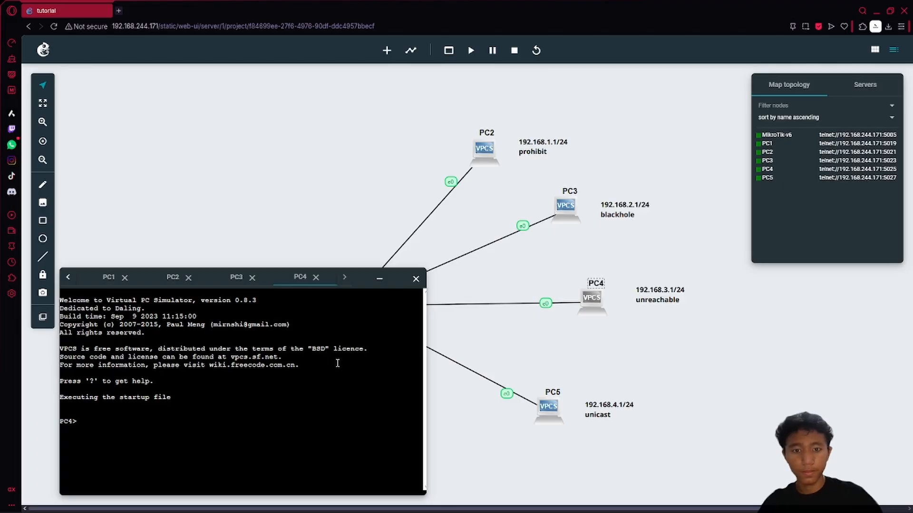
text(ip 192.168.3.)
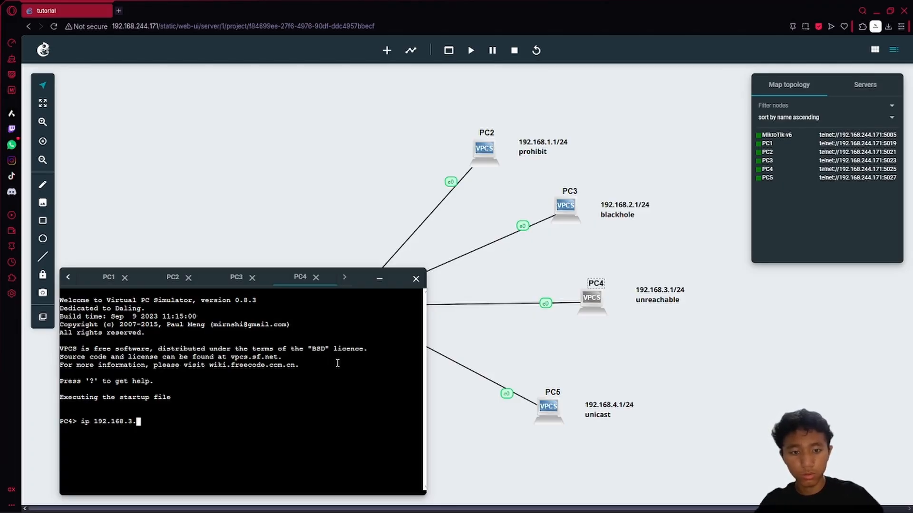
text(2/)
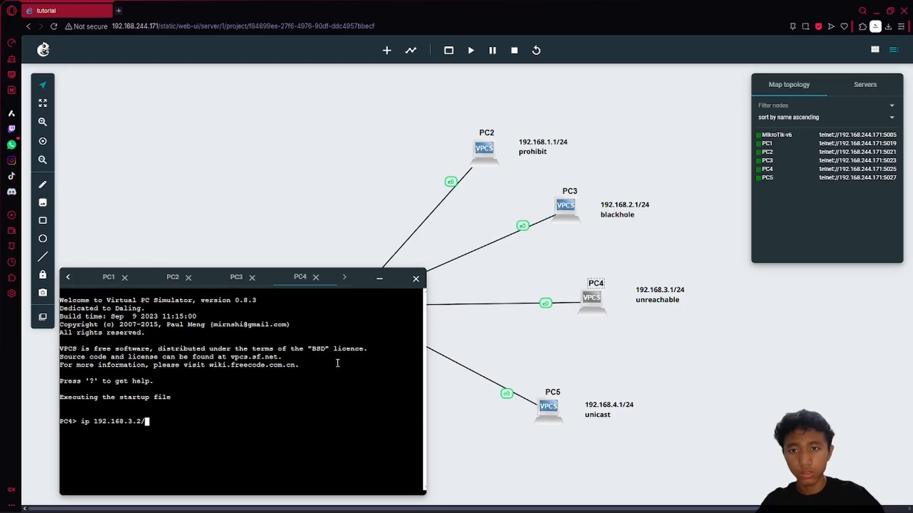
text(24 )
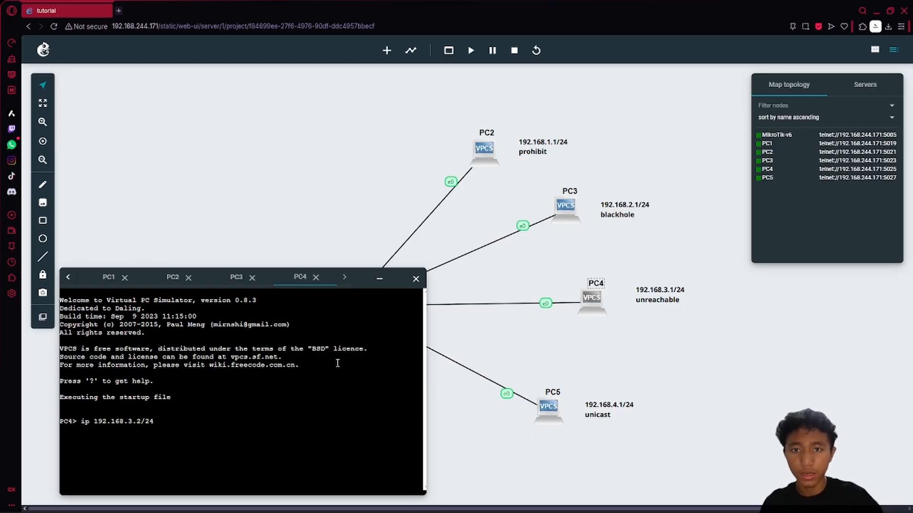
text(192.168.)
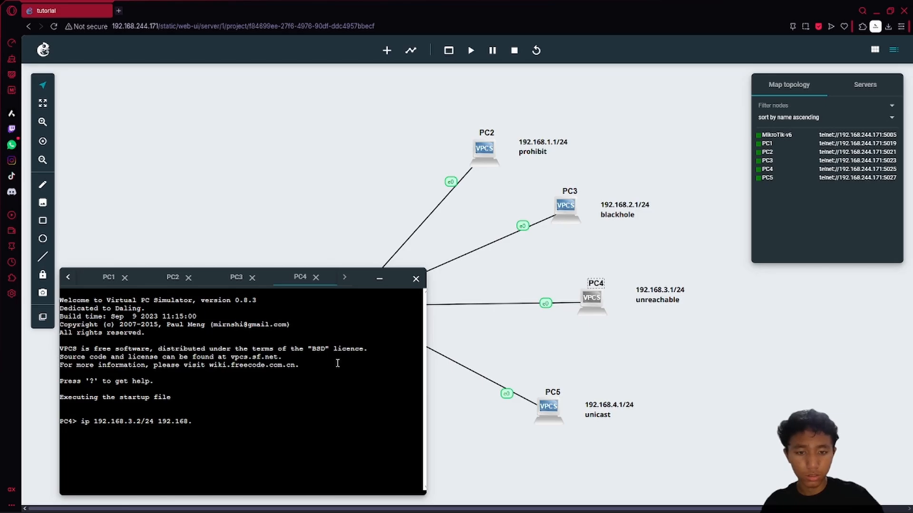
text(3.1)
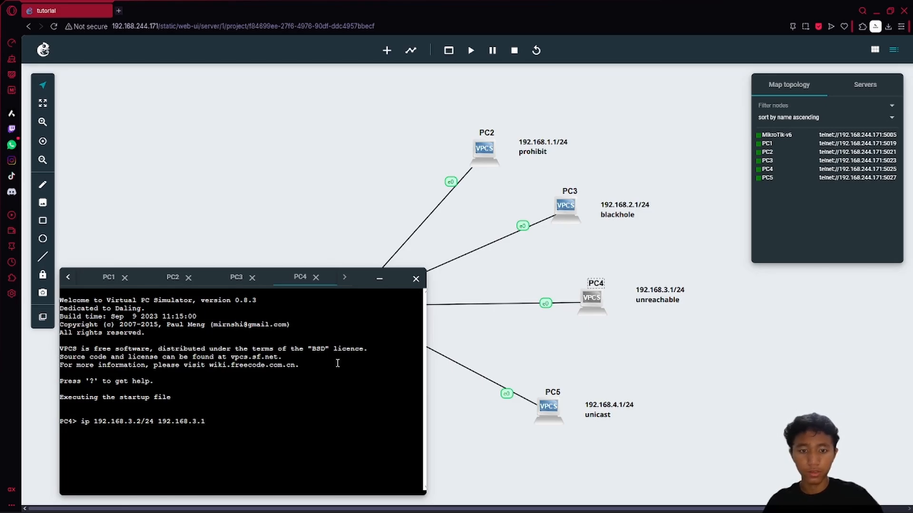
key(Return)
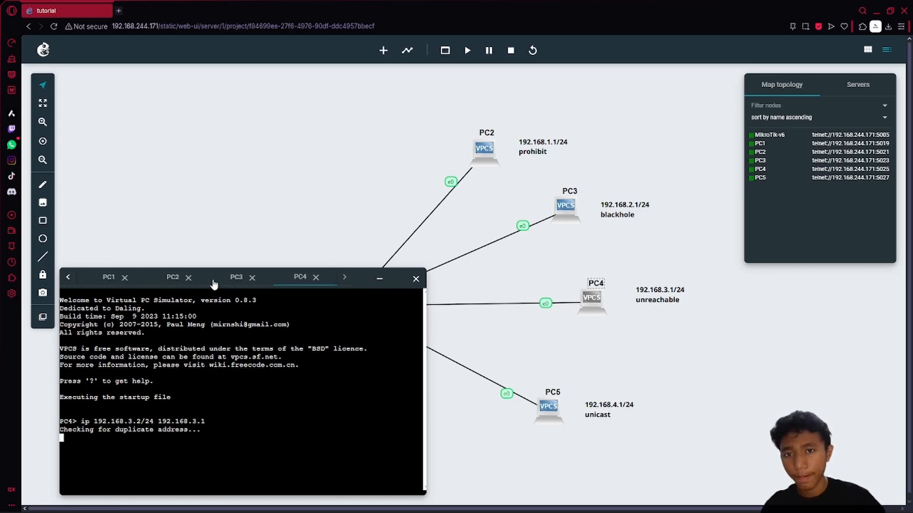
- Ping gateway 192.168.3.1 from PC4, stopping after the first reply
click(233, 279)
click(295, 279)
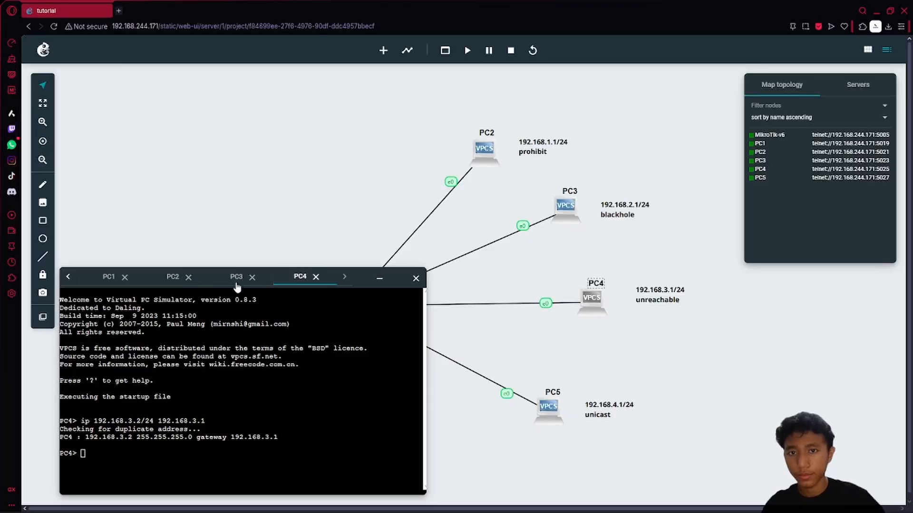
text(pi)
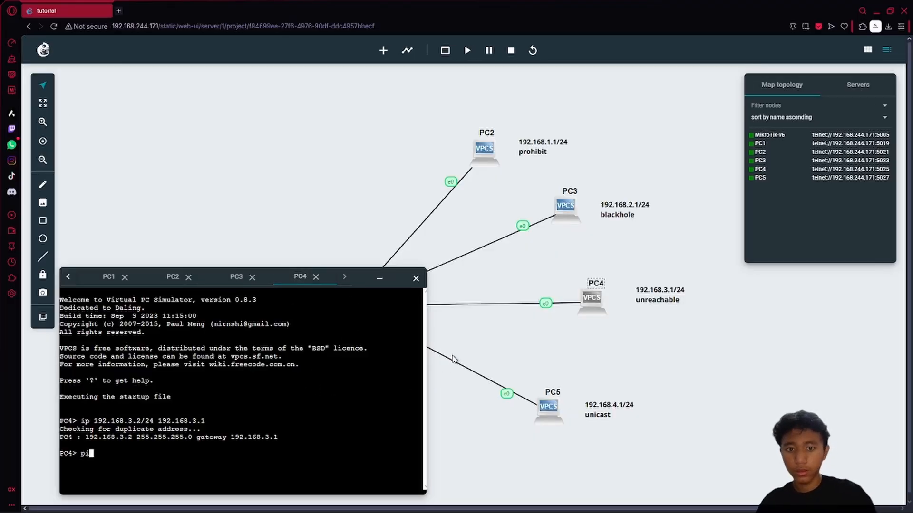
text(ng 192.168.)
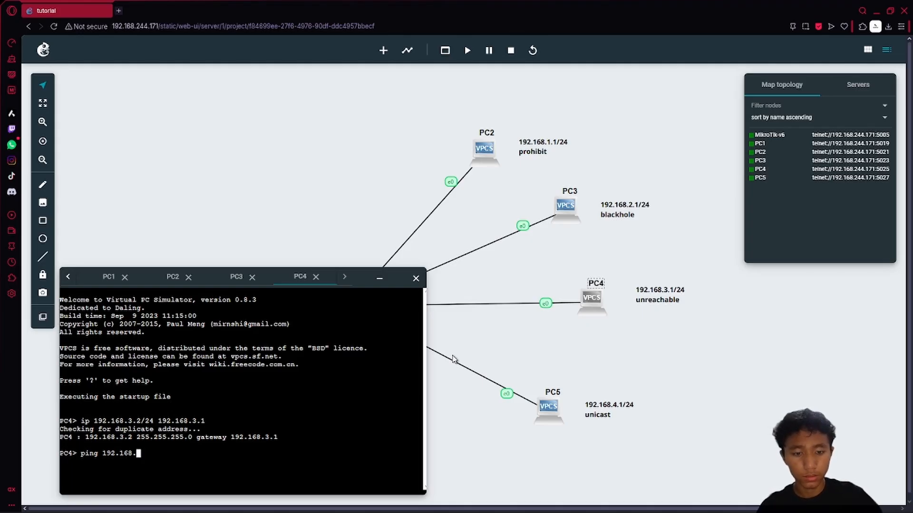
text(3.1)
key(Return)
key(ctrl+c)
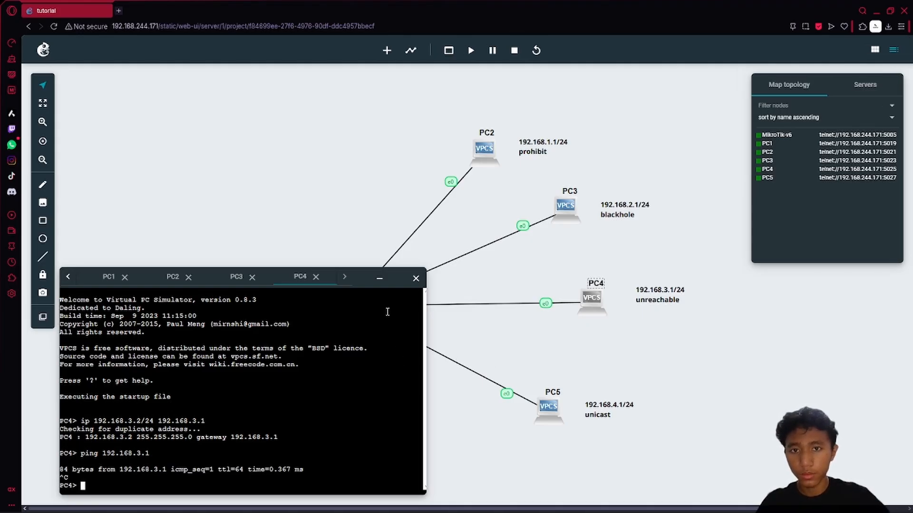
- In PC5's web console, set IP 192.168.4.2/24 with gateway 192.168.4.1
right_click(548, 411)
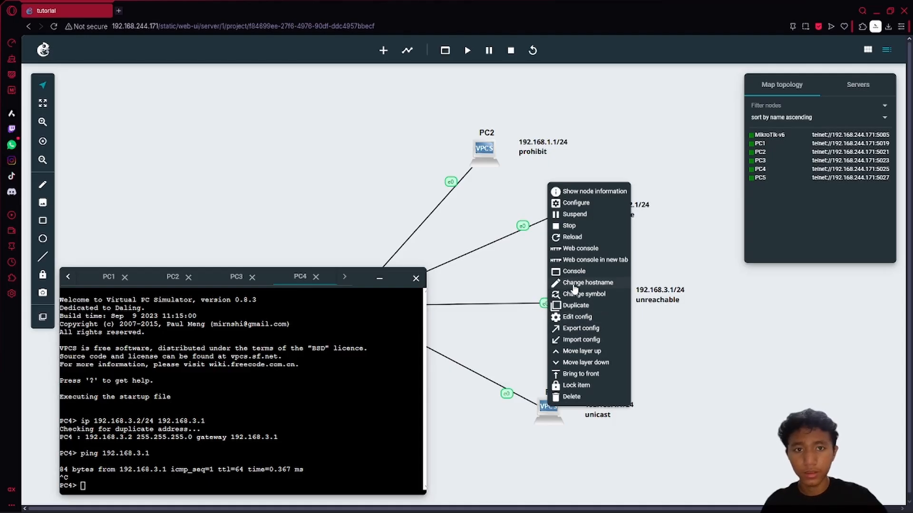
click(580, 248)
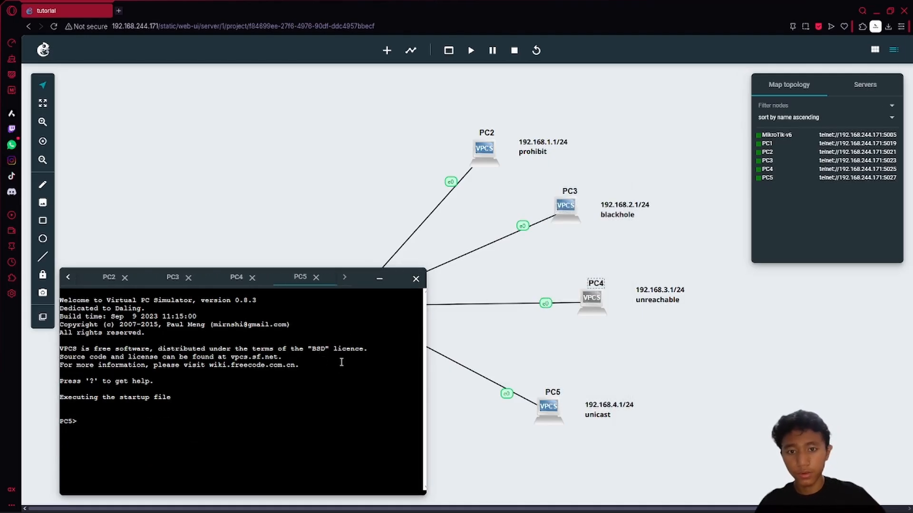
text(ip )
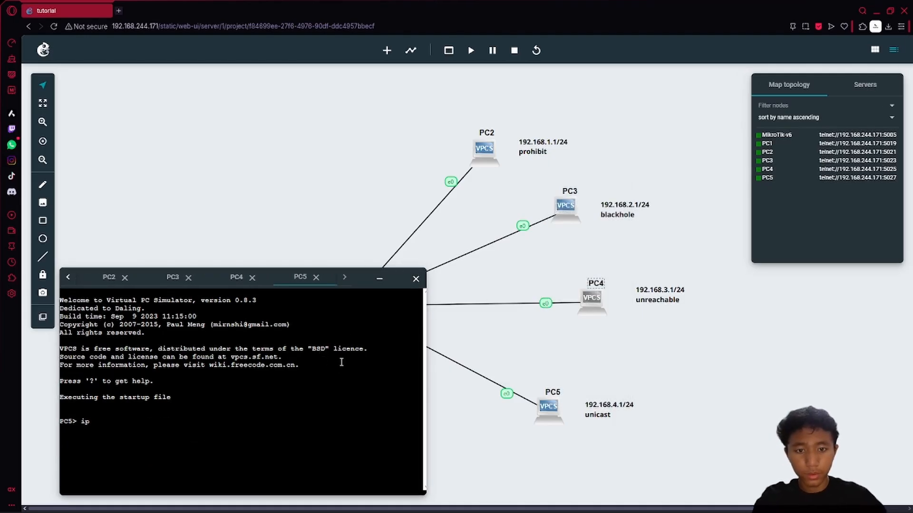
text(192.168.)
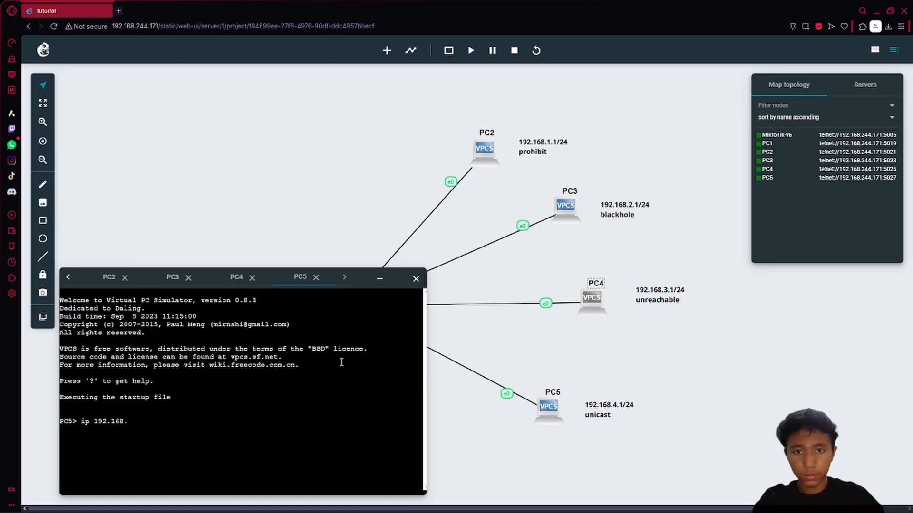
text(4.2/2)
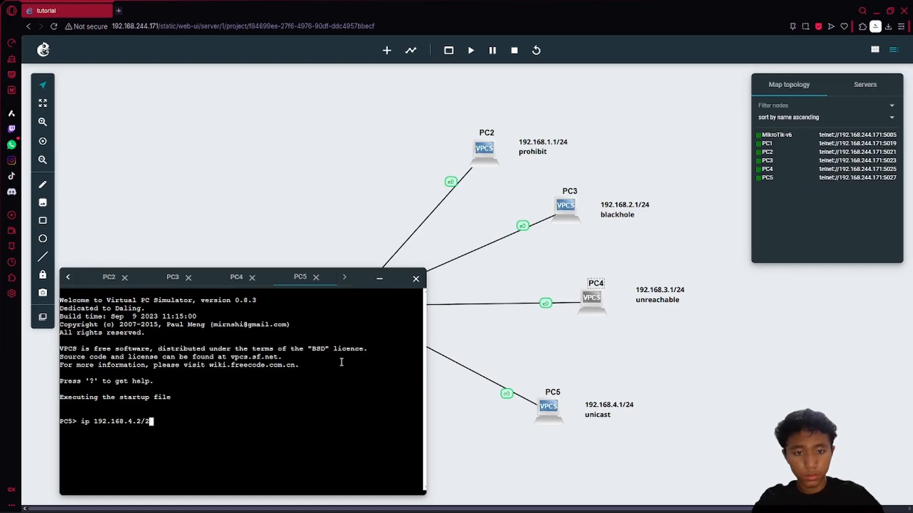
text(4 192.168.2)
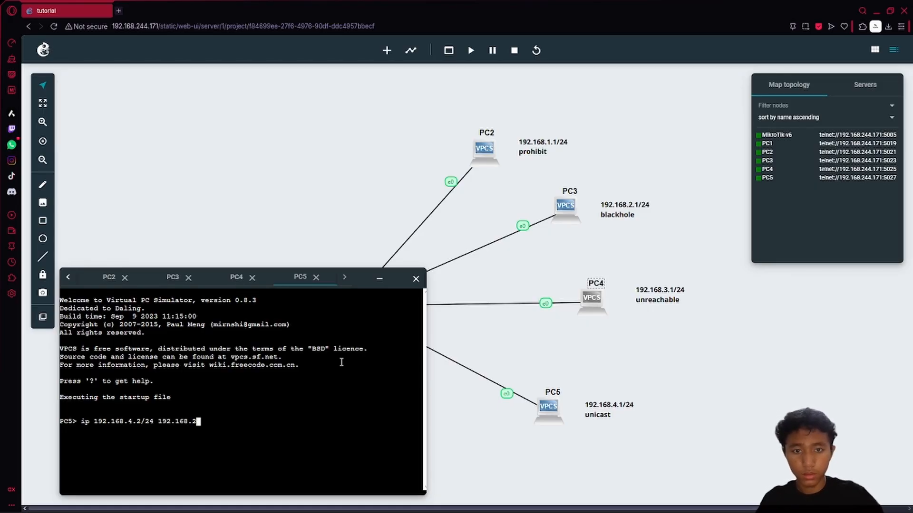
key(BackSpace)
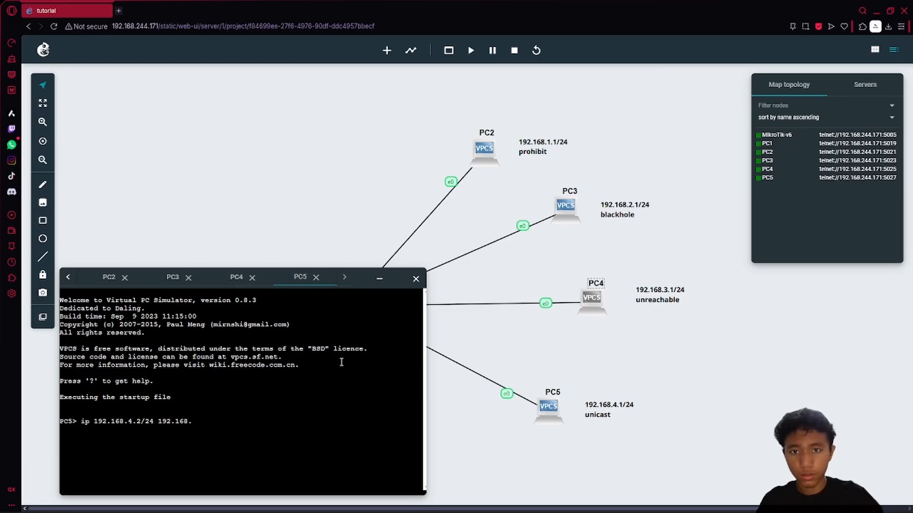
text(4.1)
key(Return)
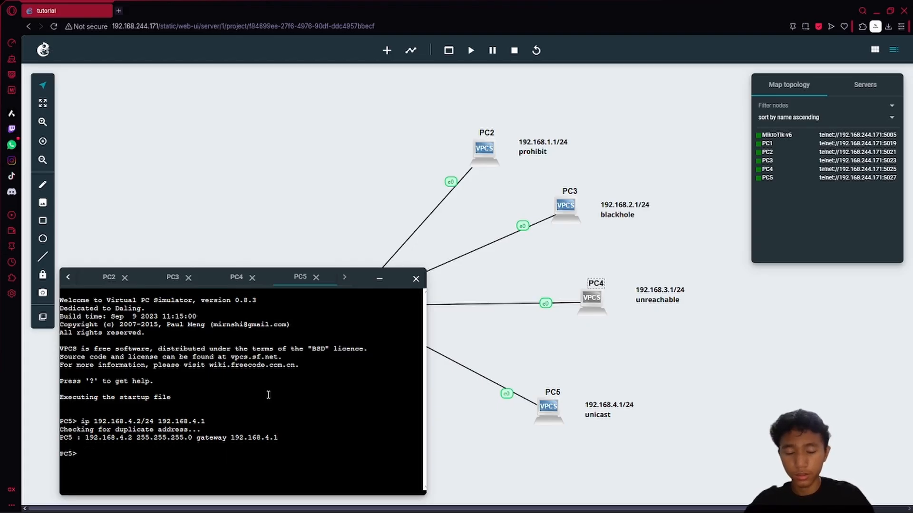
- Ping 192.168.4.1 from PC5 and stop after two replies
text(p)
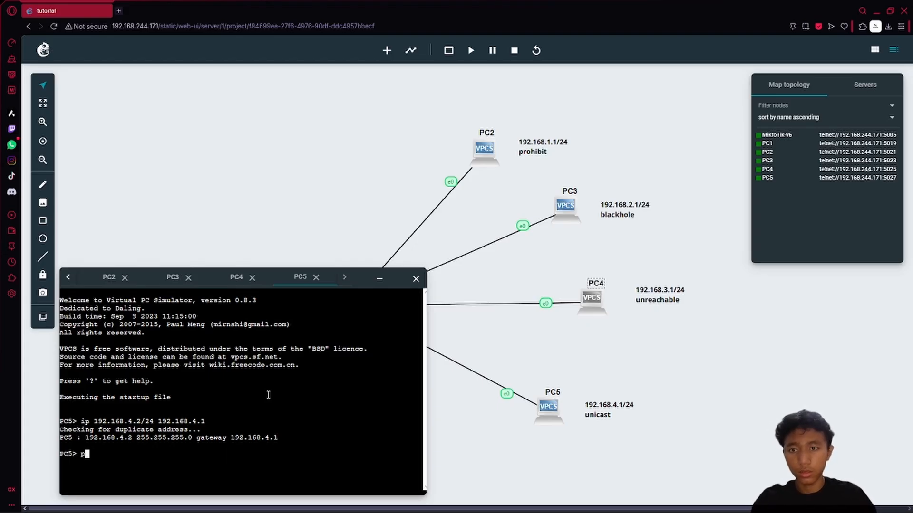
text(ing )
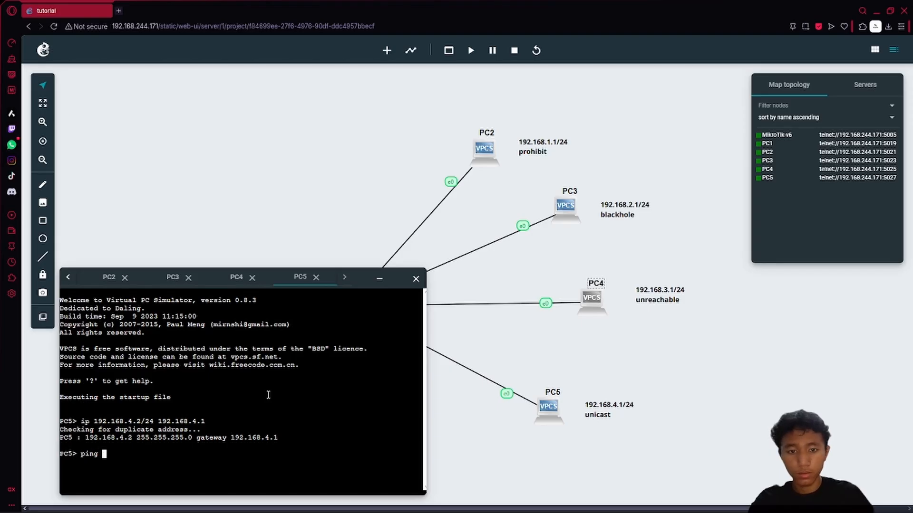
text(192.168.4.1)
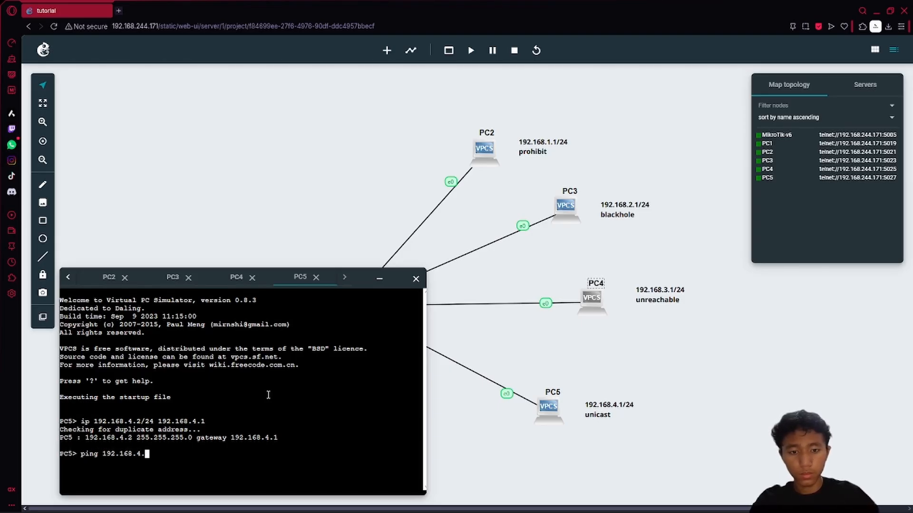
key(Return)
key(ctrl+c)
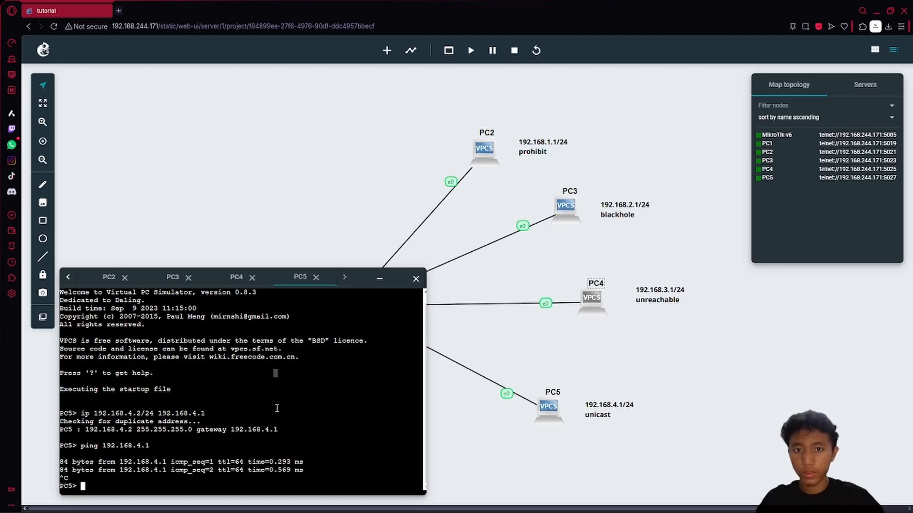
- Switch to the MikroTik-v6 console and print its routing table of five connected networks
click(68, 277)
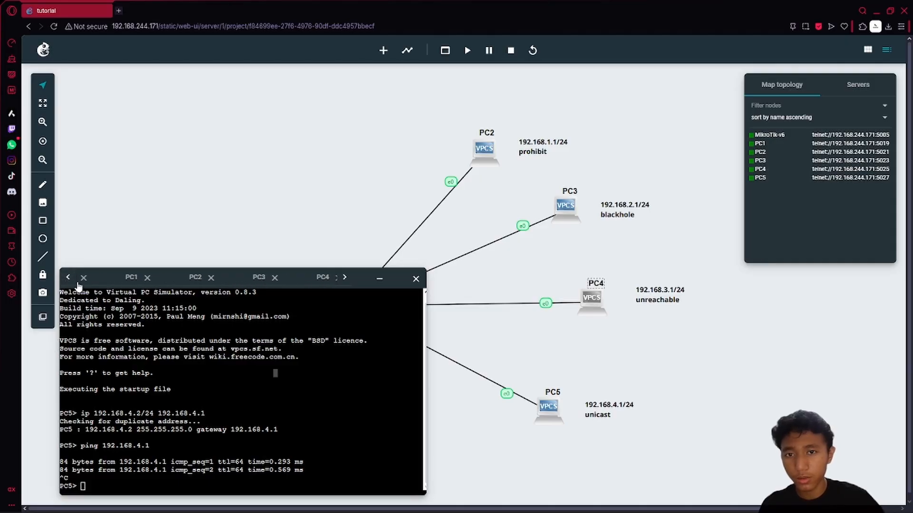
click(125, 280)
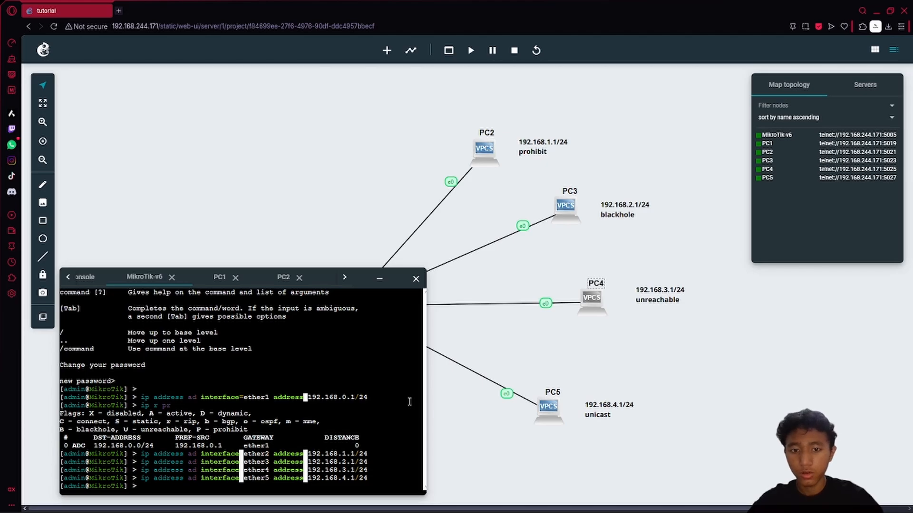
text(ip route)
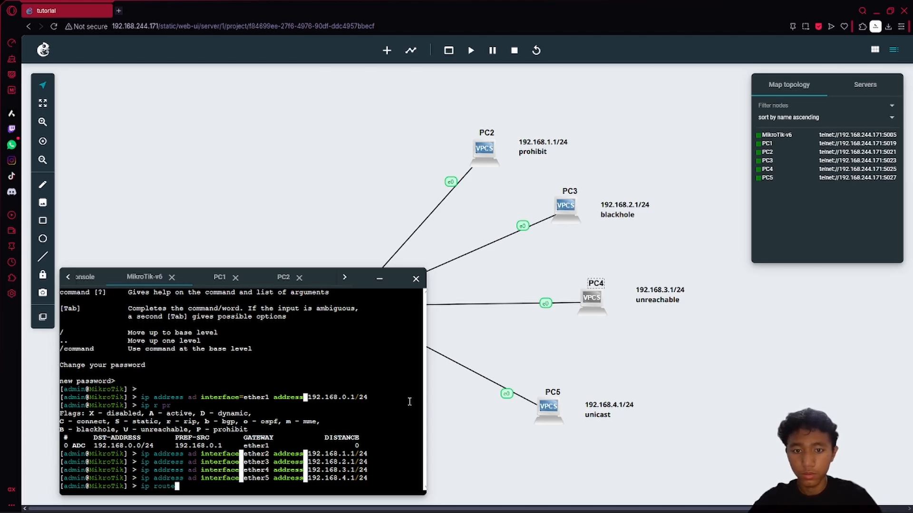
text( print)
key(Return)
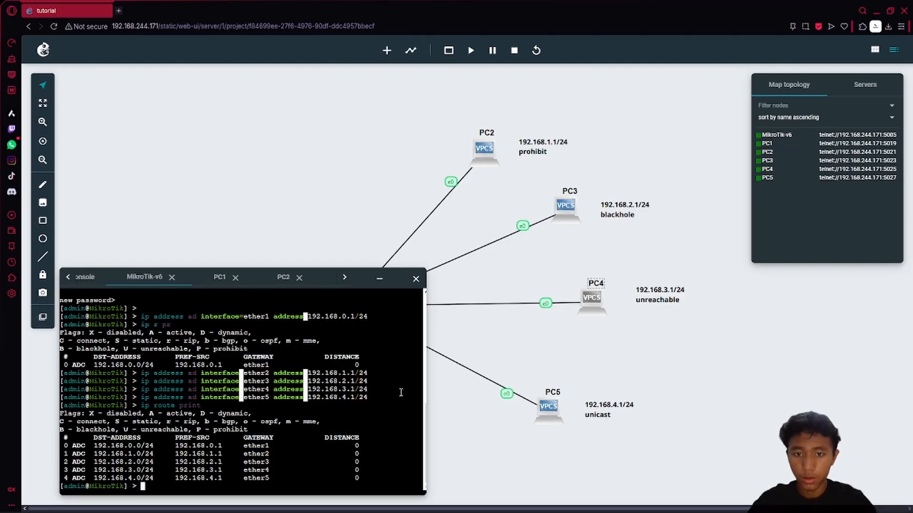
text(ip route add)
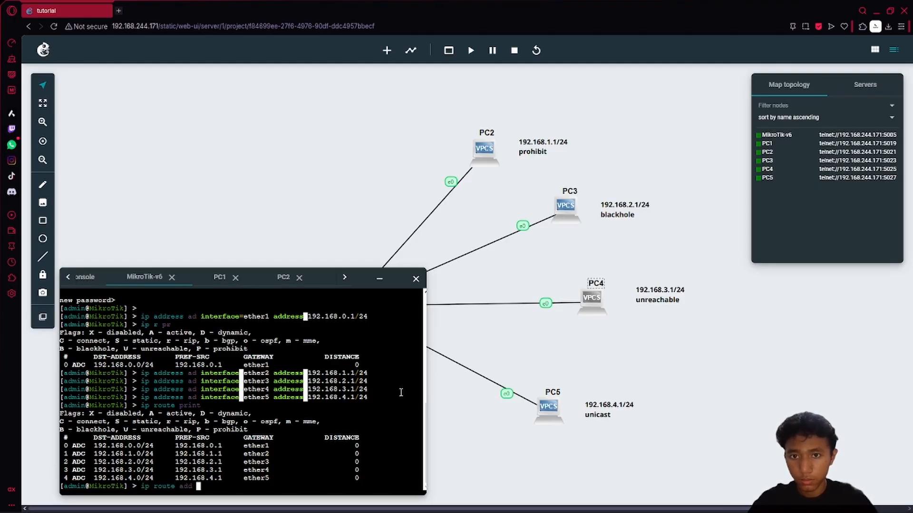
- Try making route 1 a prohibit route with 'ip route set 1 type=prohibit', which fails
key(BackSpace)
key(BackSpace)
key(BackSpace)
key(BackSpace)
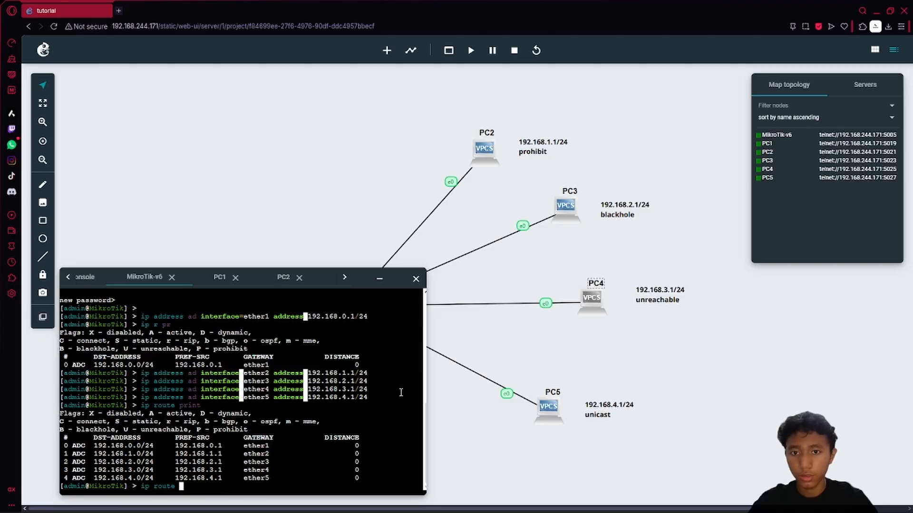
text(set 1 )
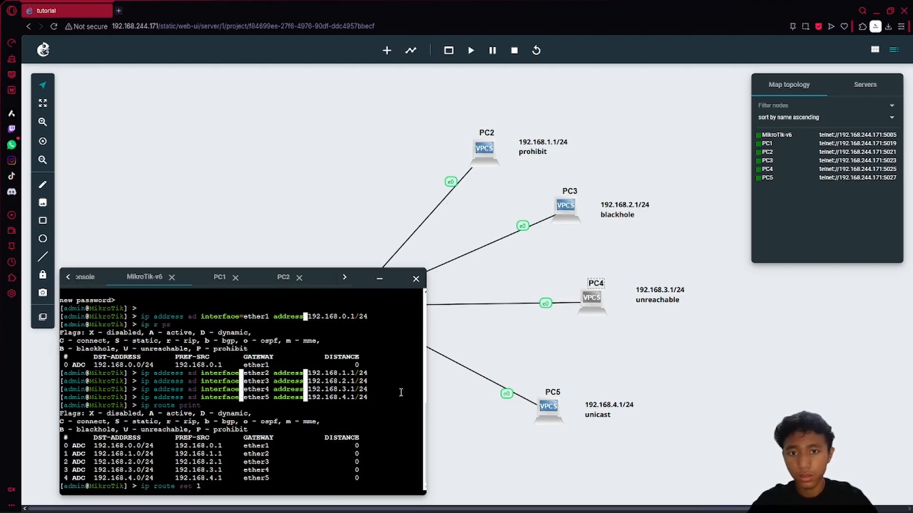
text(type=prohibit)
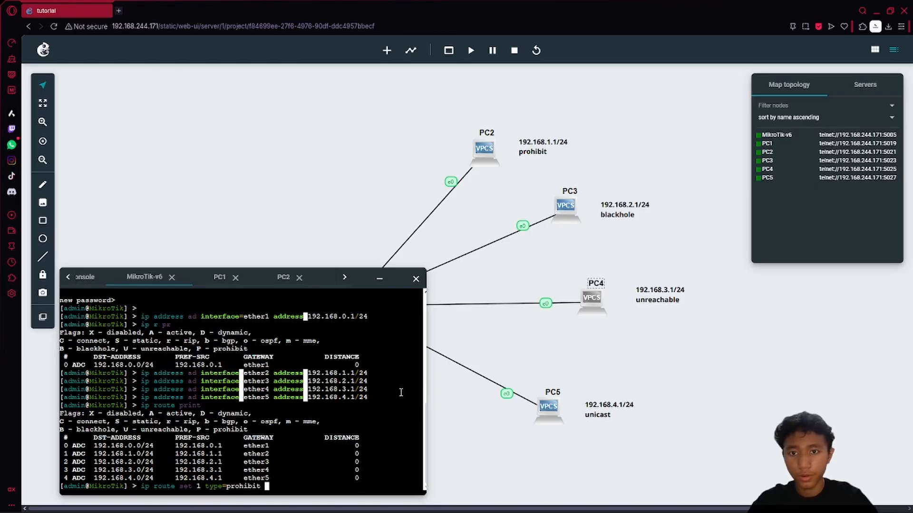
key(Return)
- Add a static route with dst-address 192.168.1.0/24 and gateway 192.168.1.2
key(Up)
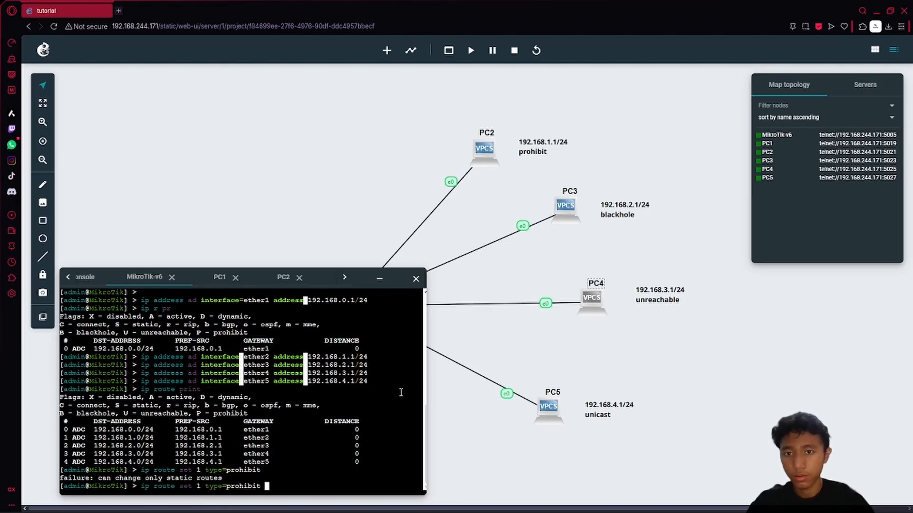
key(BackSpace)
key(BackSpace)
key(BackSpace)
key(BackSpace)
key(BackSpace)
key(BackSpace)
key(BackSpace)
key(BackSpace)
key(BackSpace)
key(BackSpace)
key(BackSpace)
key(BackSpace)
key(BackSpace)
key(BackSpace)
key(BackSpace)
key(BackSpace)
key(BackSpace)
key(BackSpace)
key(BackSpace)
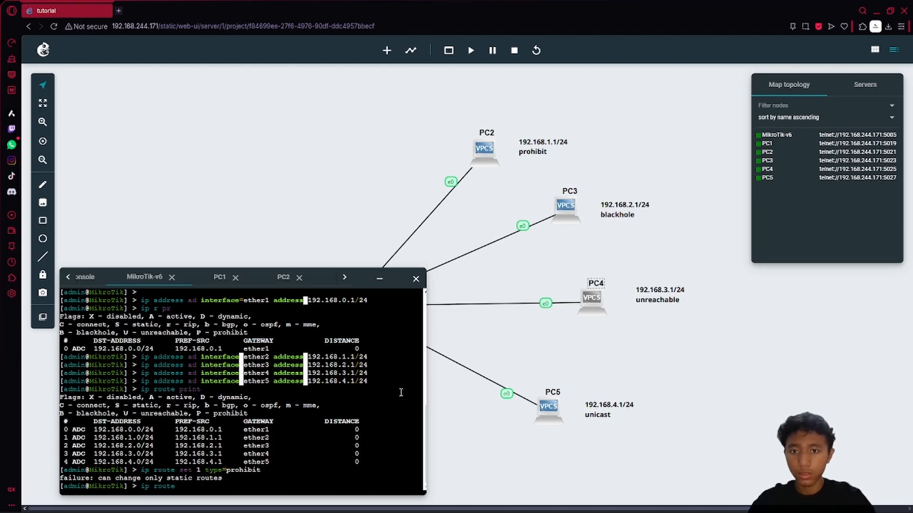
text(ad in)
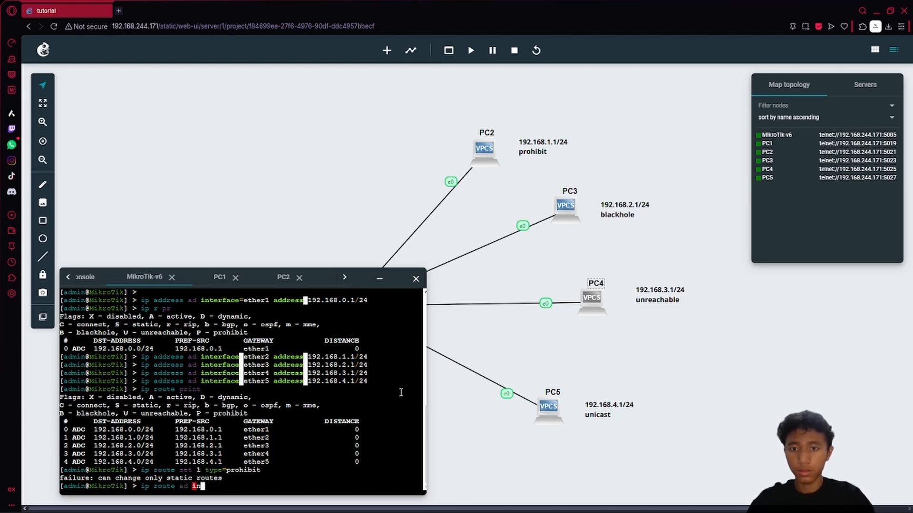
key(Tab)
key(Tab)
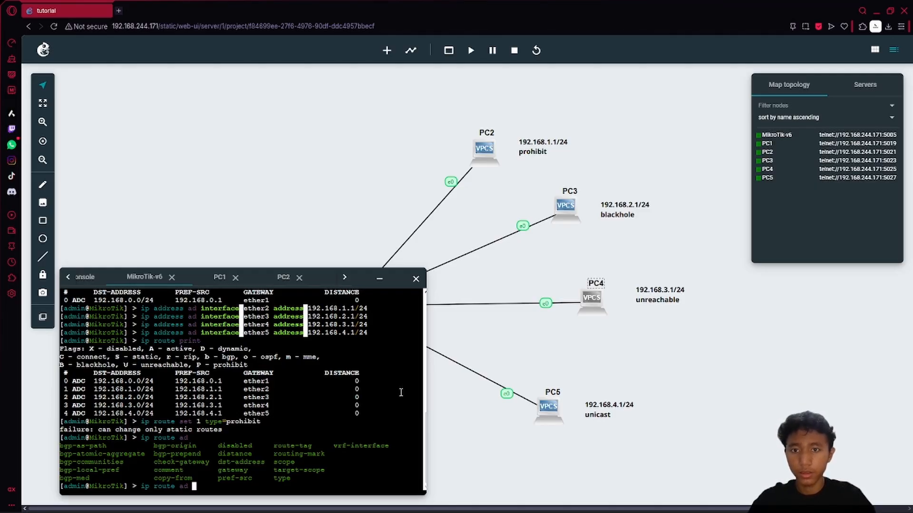
text(desti-)
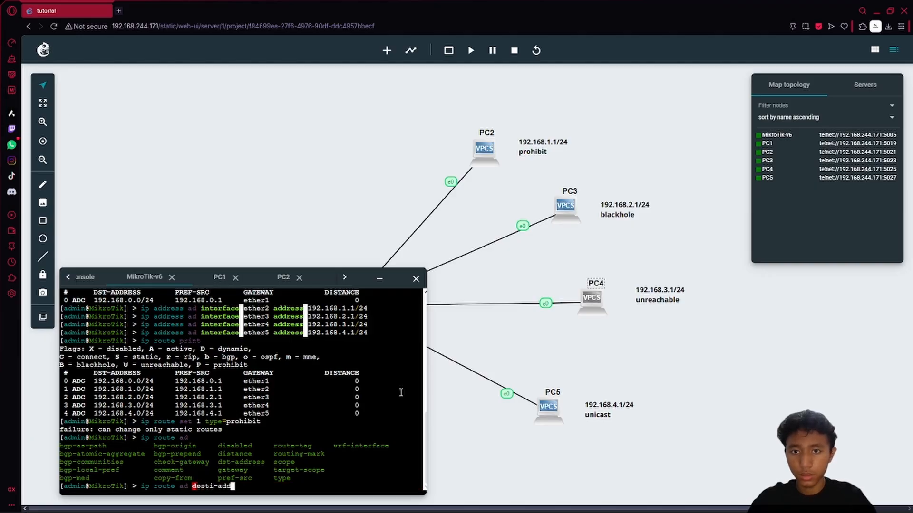
key(BackSpace)
text(nati)
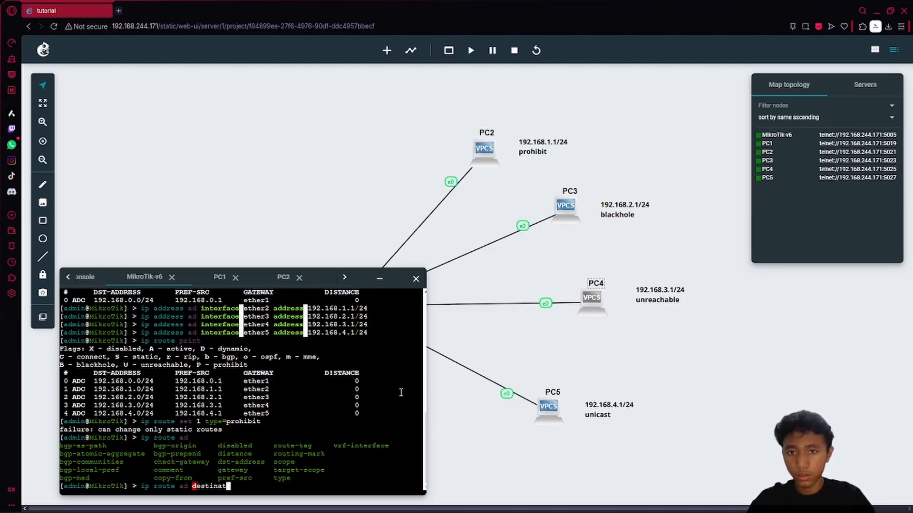
key(BackSpace)
key(BackSpace)
key(BackSpace)
key(BackSpace)
key(BackSpace)
key(BackSpace)
key(BackSpace)
key(BackSpace)
key(BackSpace)
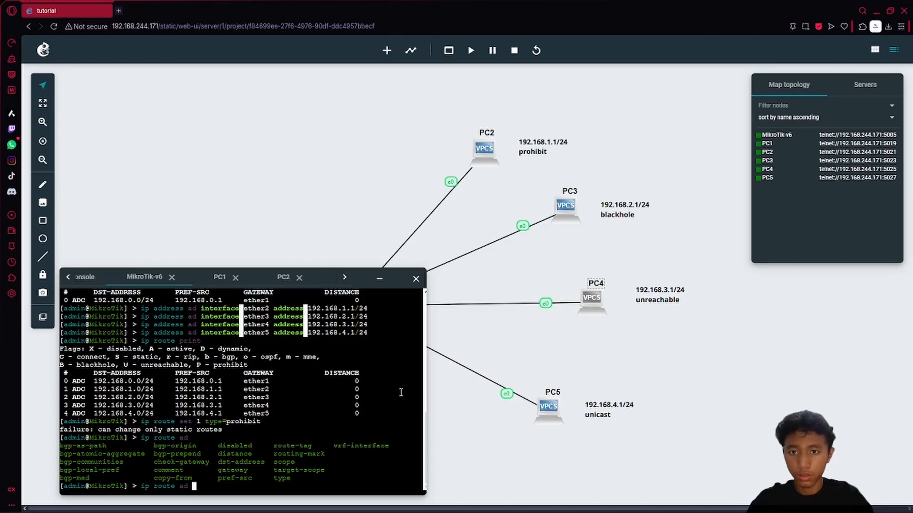
text(dst-add)
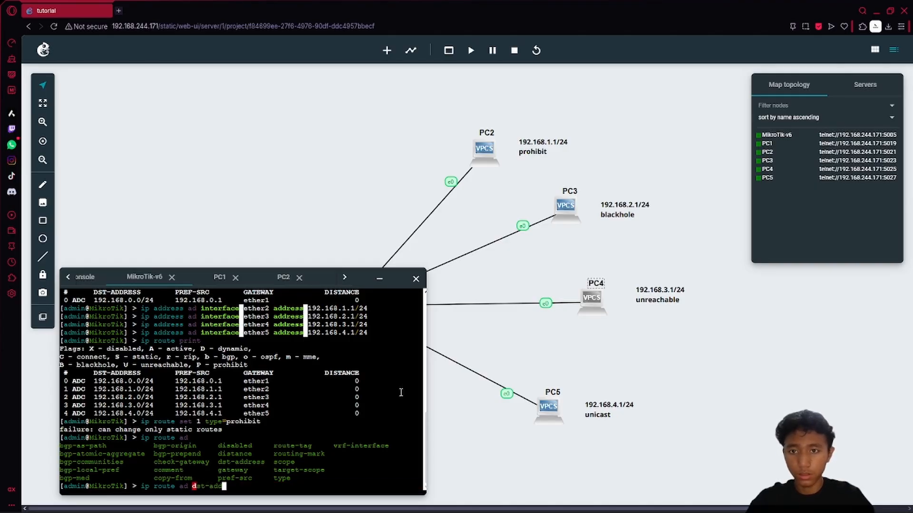
text(ress=192.1)
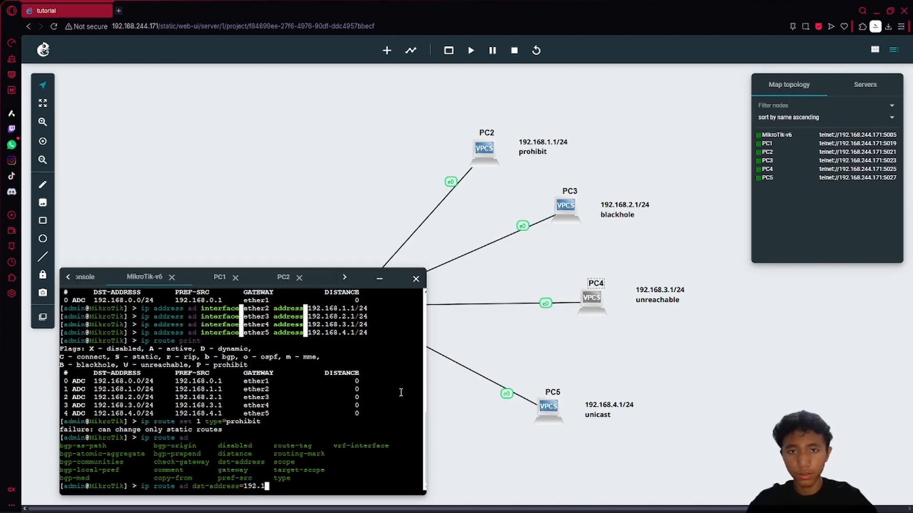
text(68.1.0/24)
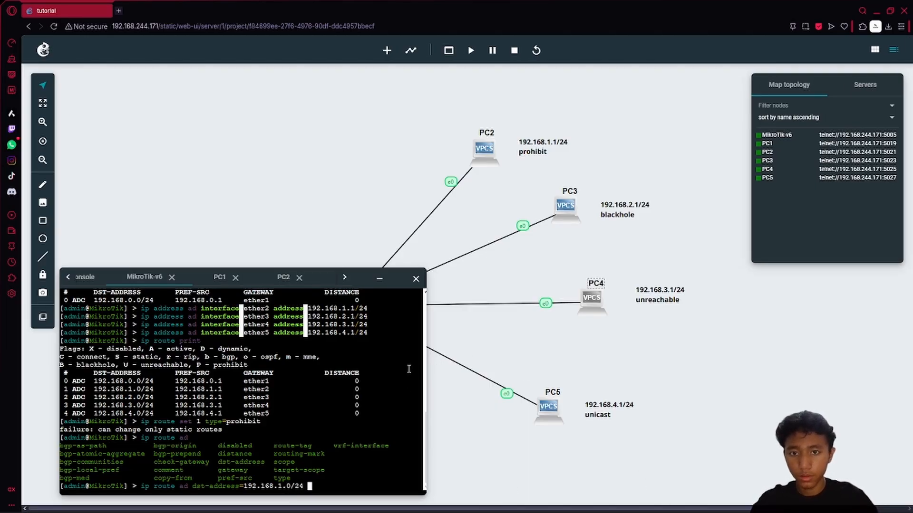
text( gateway=)
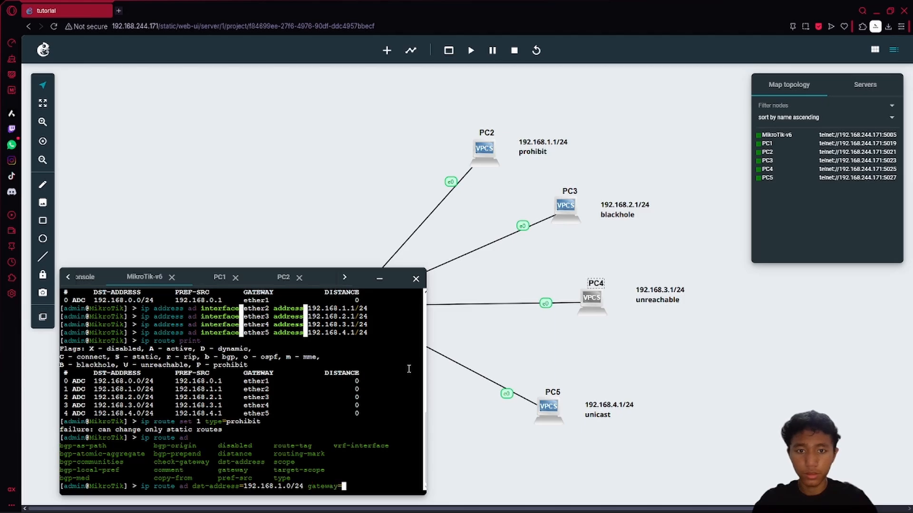
text(192.168.)
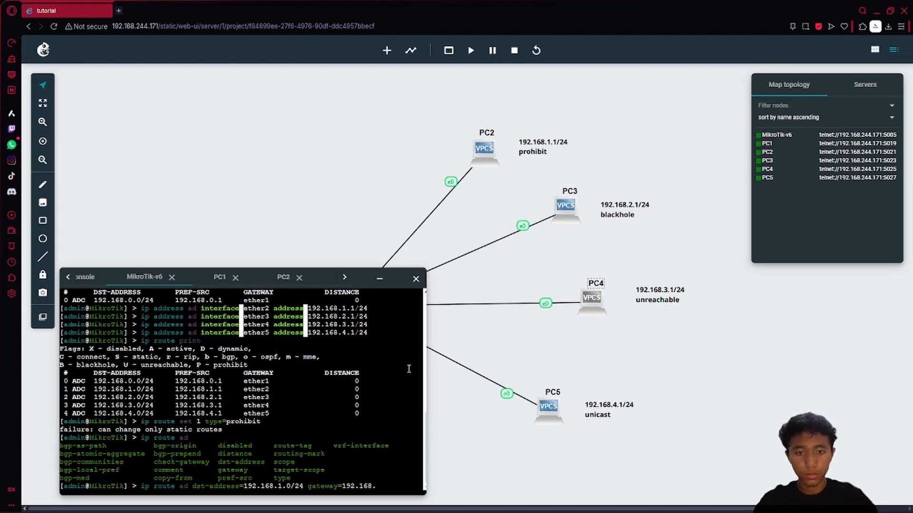
text(1.1)
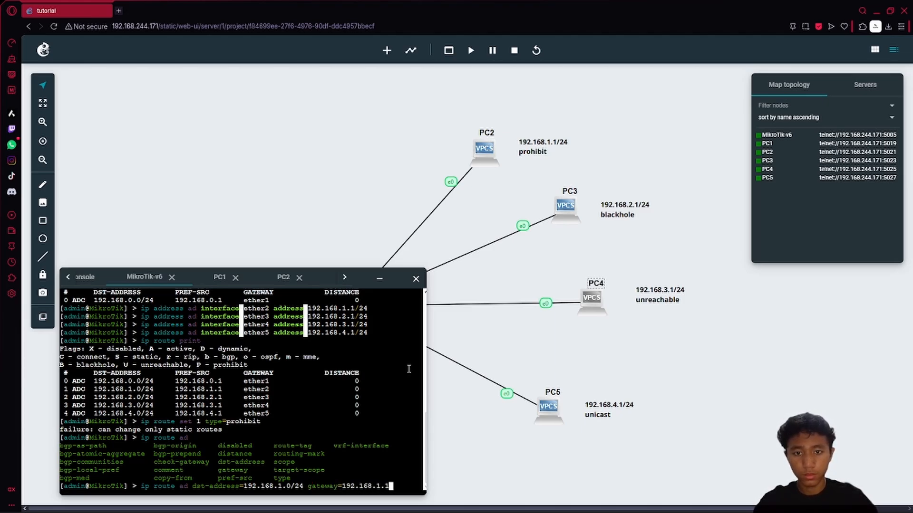
key(BackSpace)
text(2)
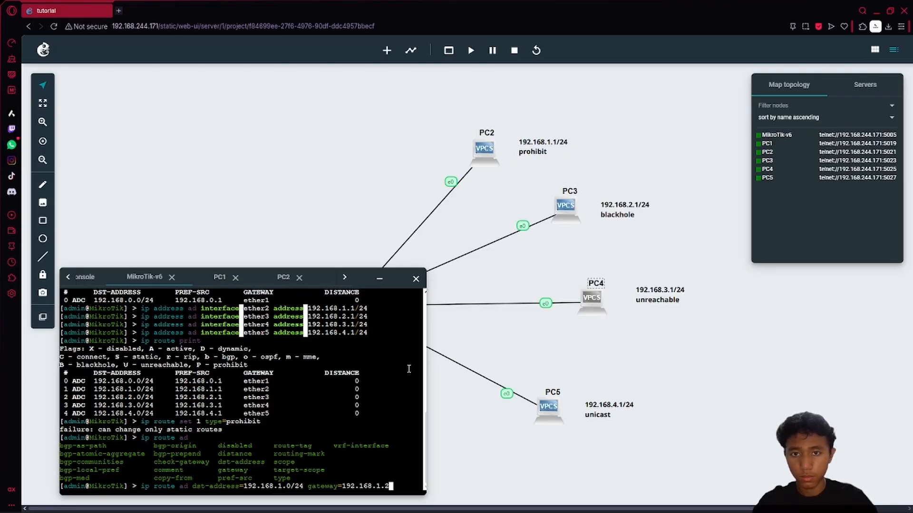
key(Return)
- Start an 'ip route set 0' command pointing route 0's gateway to an ether interface
key(Up)
key(BackSpace)
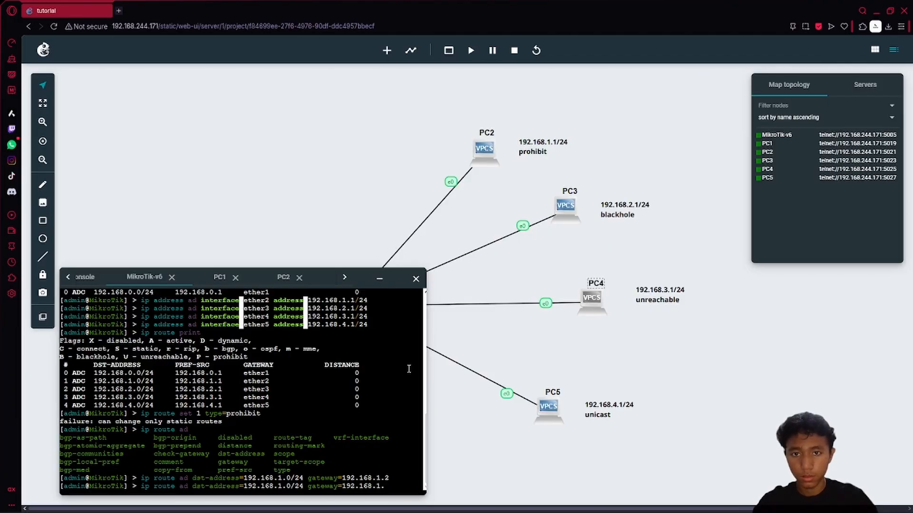
key(Down)
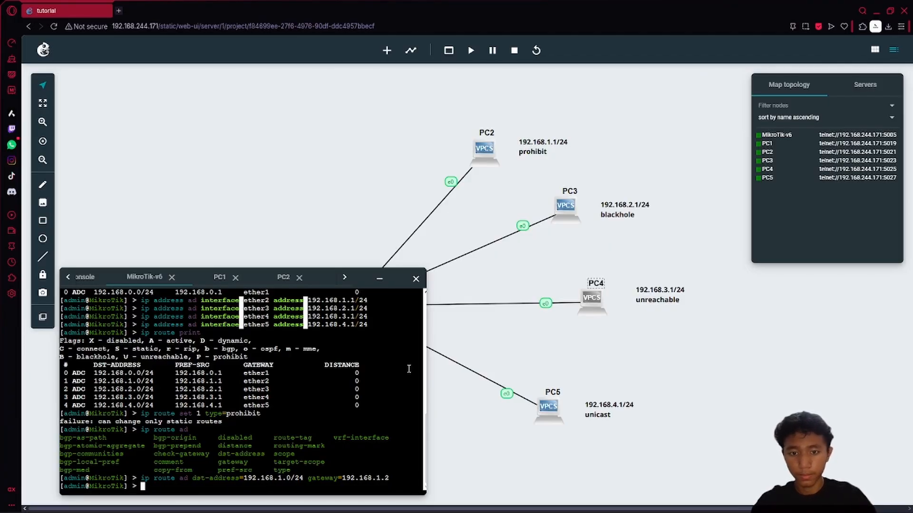
text(ip route se)
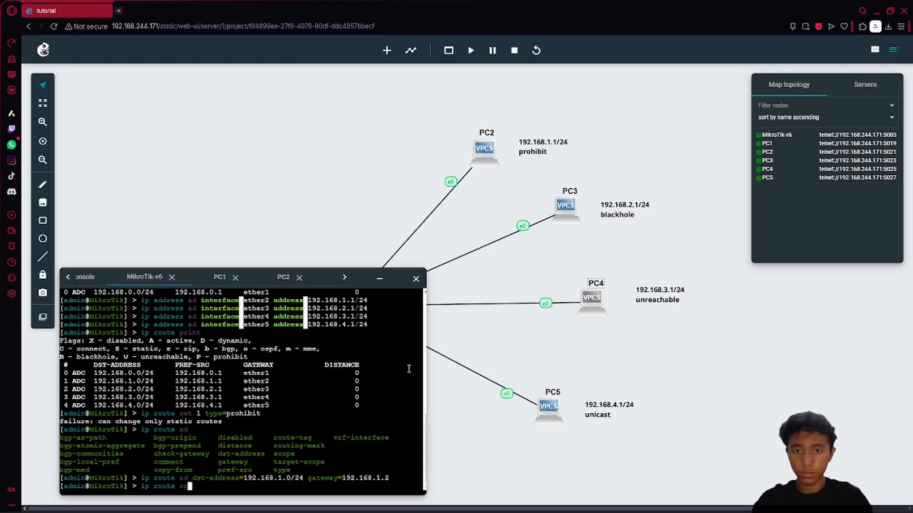
text(t 0 )
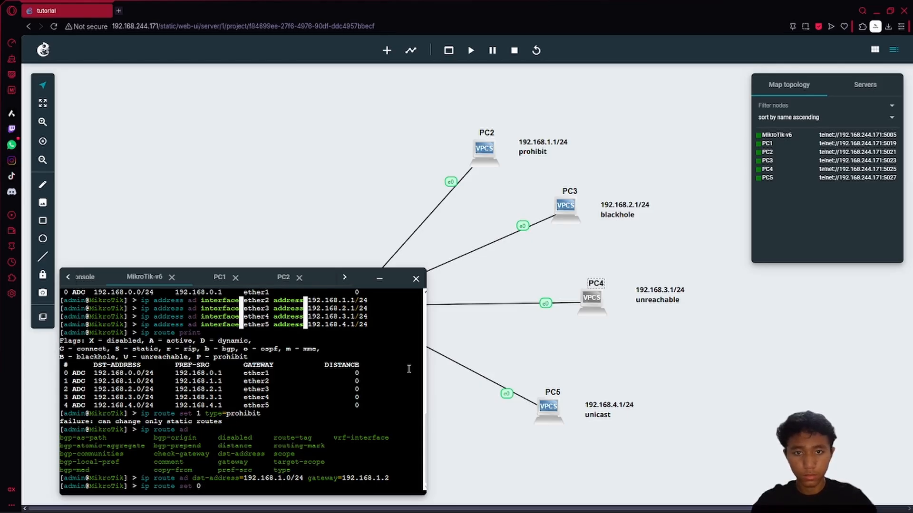
text(type=)
key(BackSpace)
key(BackSpace)
key(BackSpace)
key(BackSpace)
key(BackSpace)
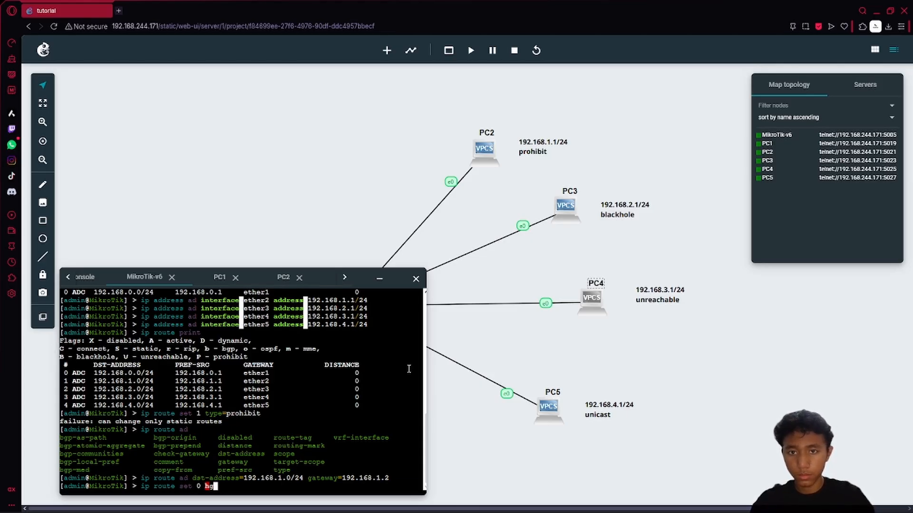
text(gateway=)
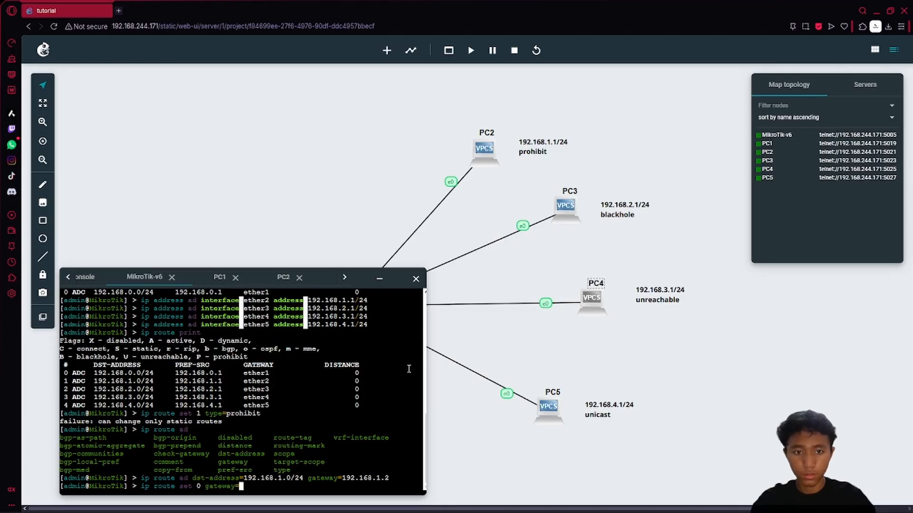
text(ether)
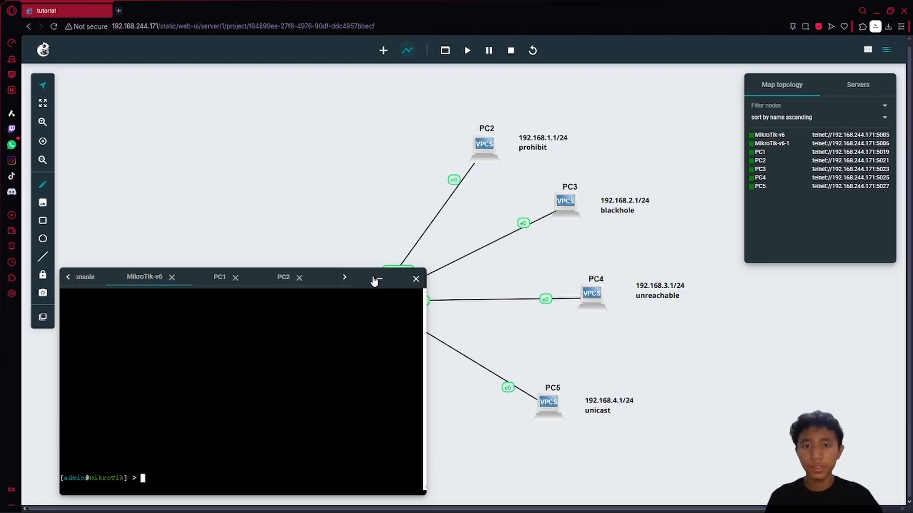
- Move the router console to the top-left and drop the 10.10.10.1/24 label below the router link
click(376, 280)
drag(340, 281, 333, 286)
click(351, 480)
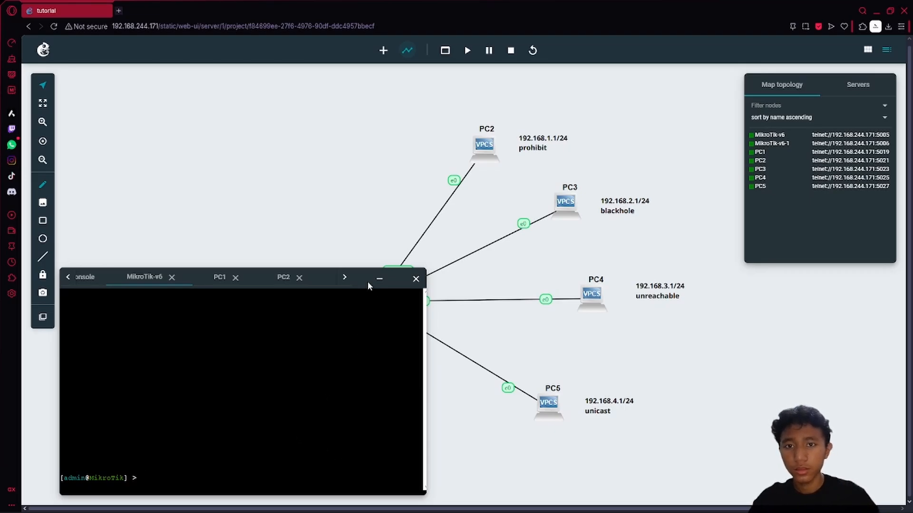
drag(369, 285, 373, 32)
drag(361, 149, 398, 210)
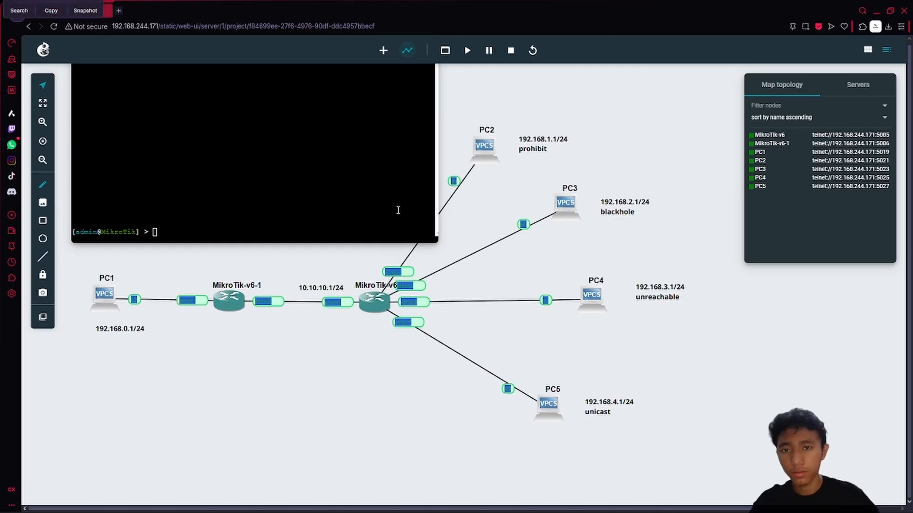
click(368, 193)
drag(322, 292, 332, 342)
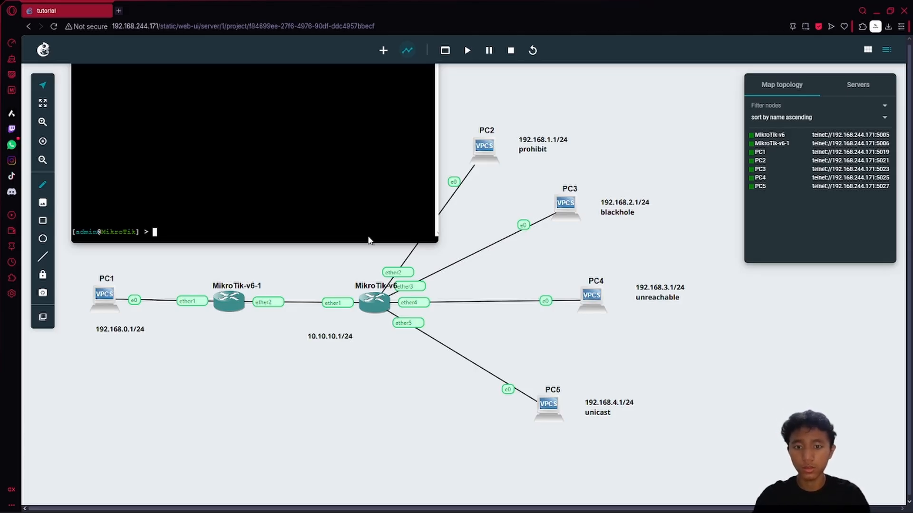
- List the router's addresses, then change entry 0 on ether1 to 10.10.10.1/24
text(ip )
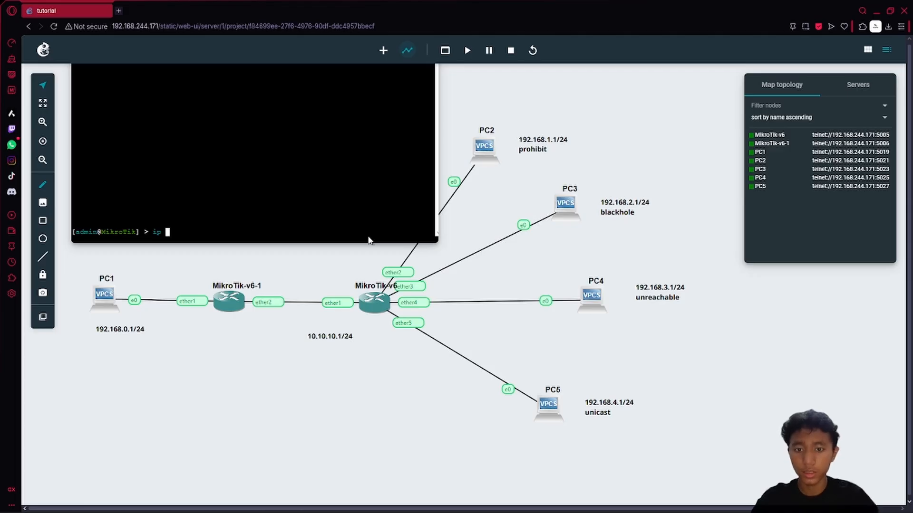
text(address pr)
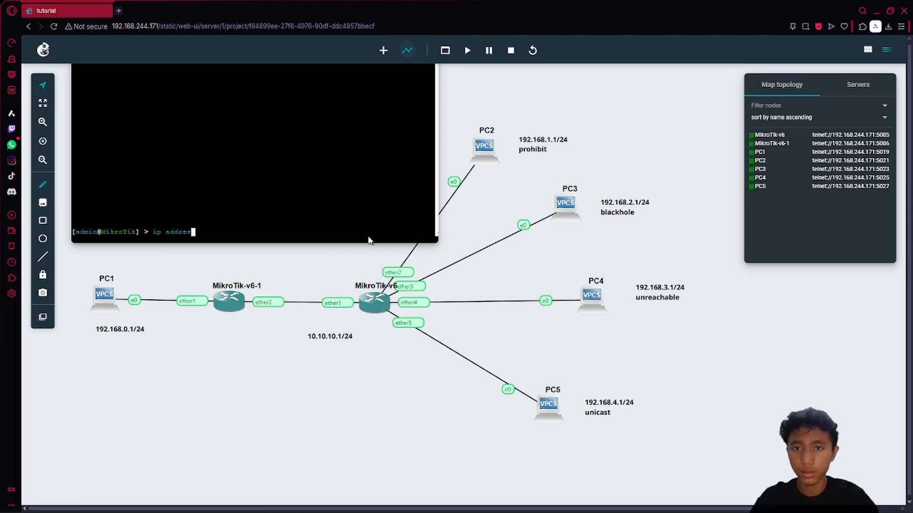
key(Return)
key(Up)
key(BackSpace)
key(BackSpace)
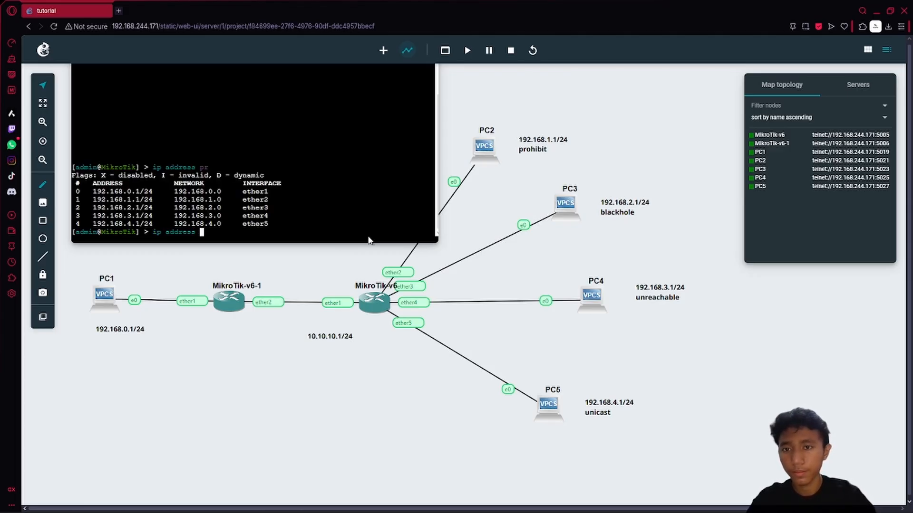
text(set 0 address=)
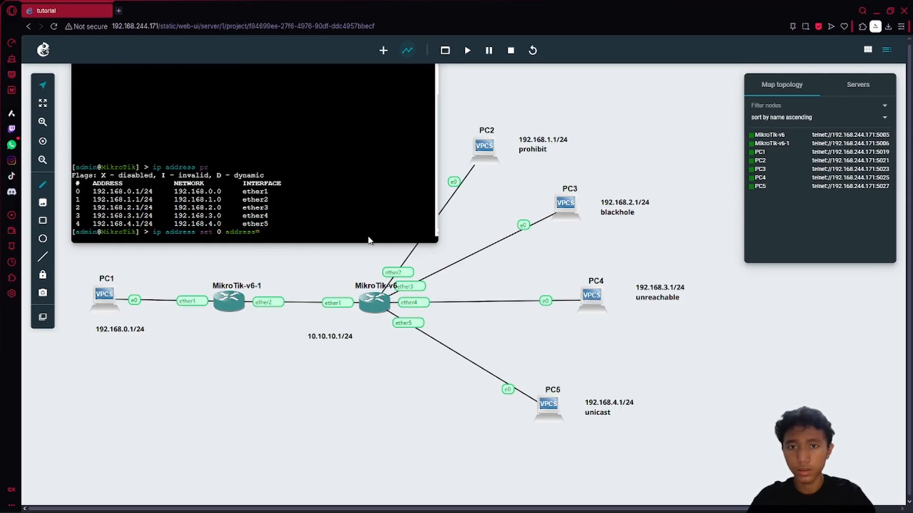
text(10.10.10.)
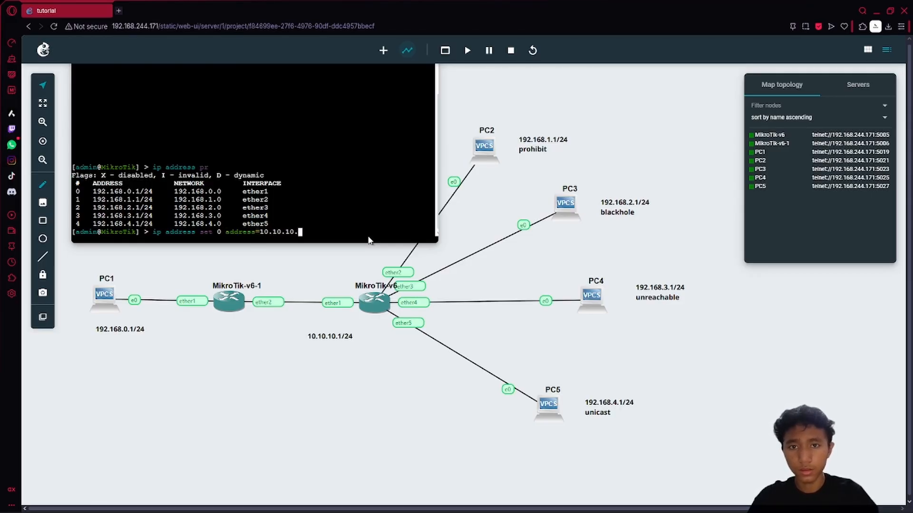
text(1/24)
key(Return)
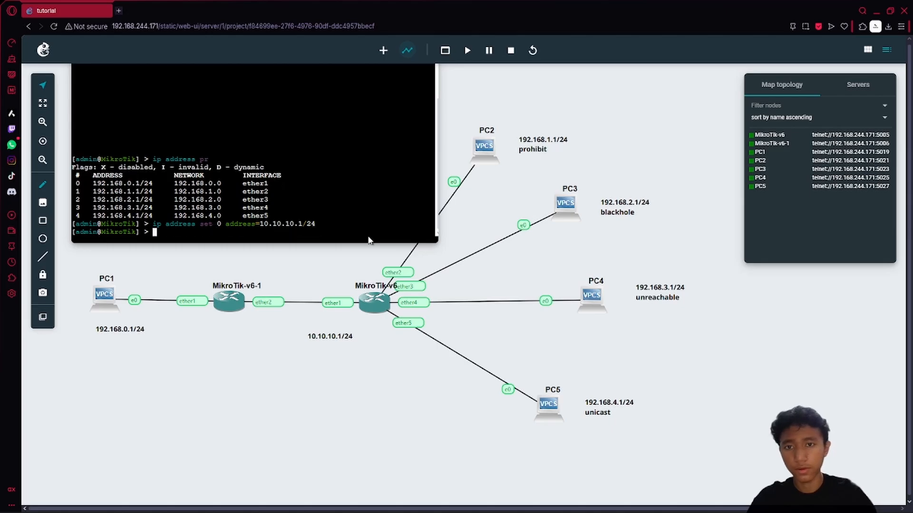
- Open a console on MikroTik-v6-1 and log in as admin, skipping the new password
right_click(236, 299)
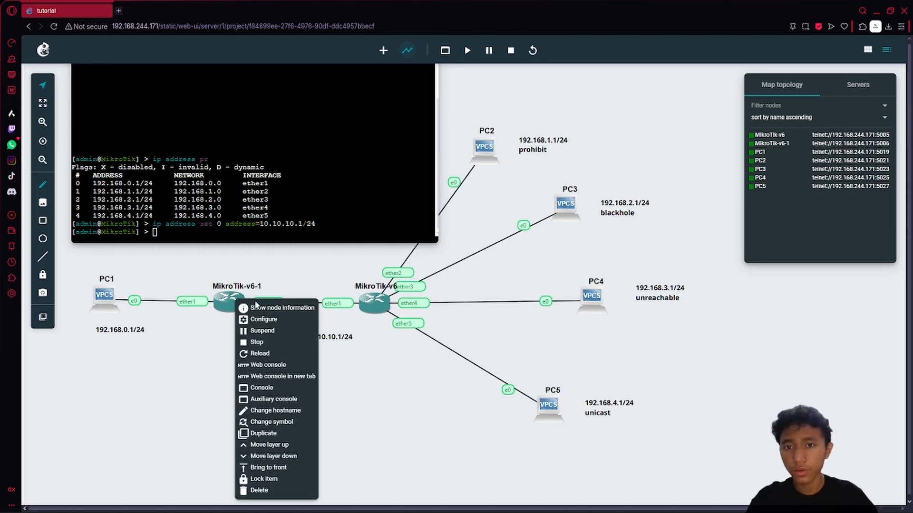
click(268, 365)
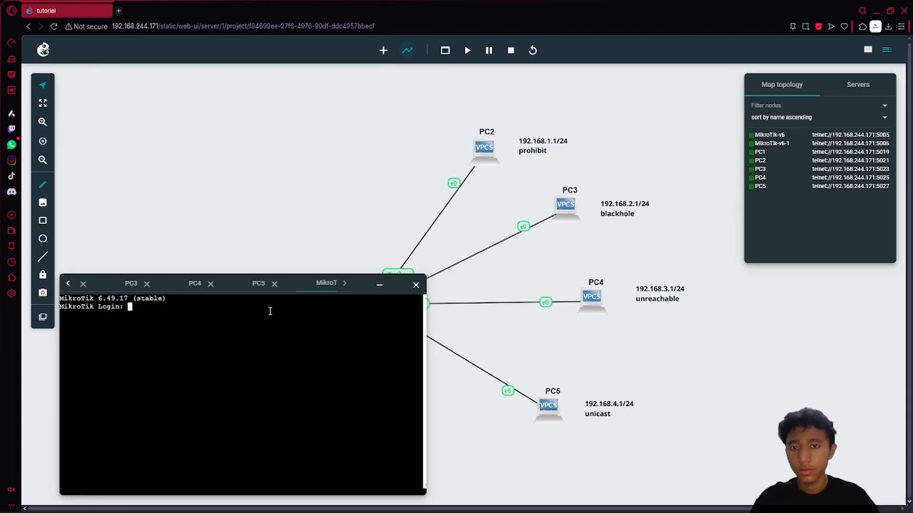
drag(363, 284, 633, 283)
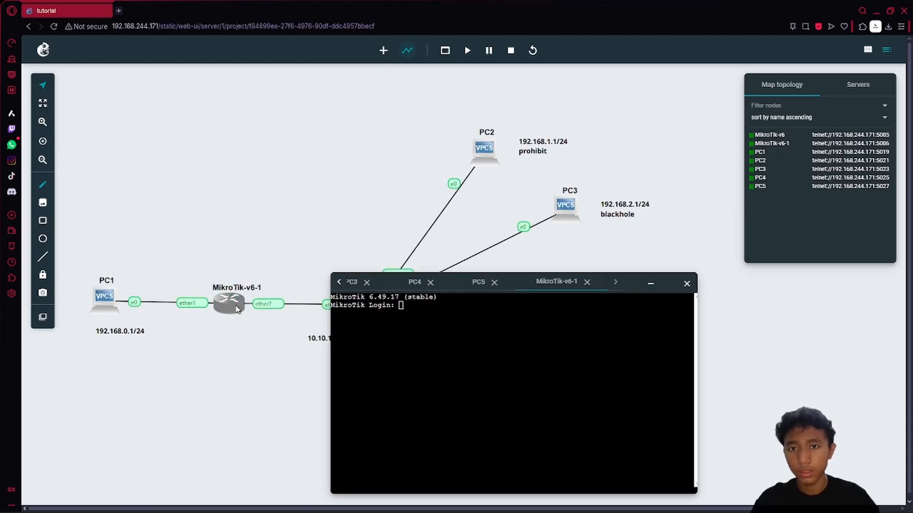
text(admin)
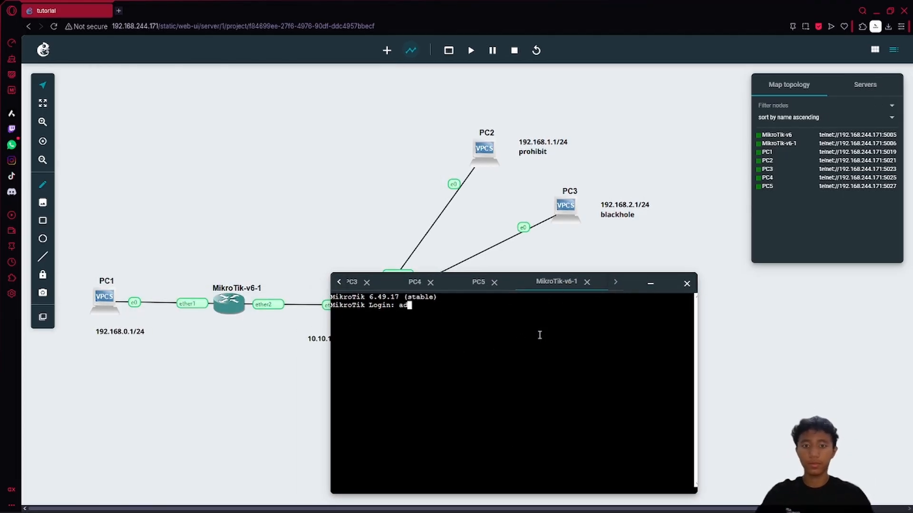
key(Return)
key(Return)
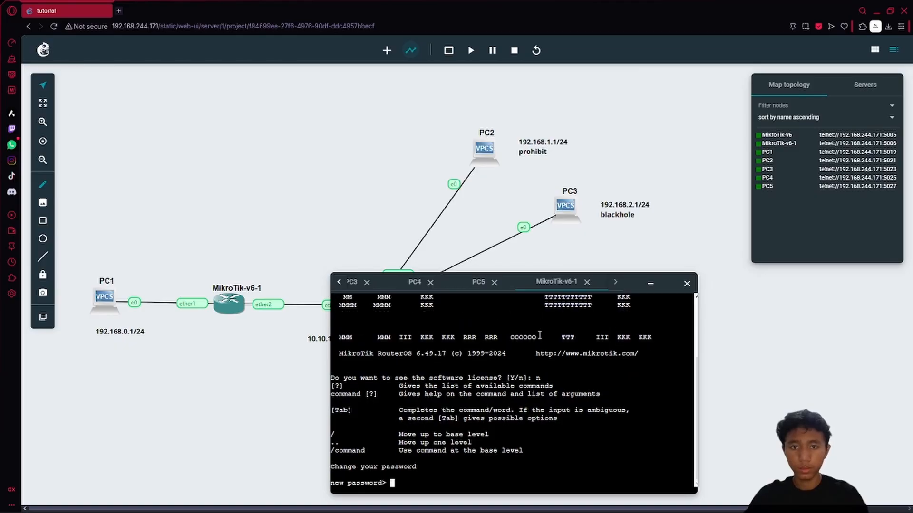
key(Return)
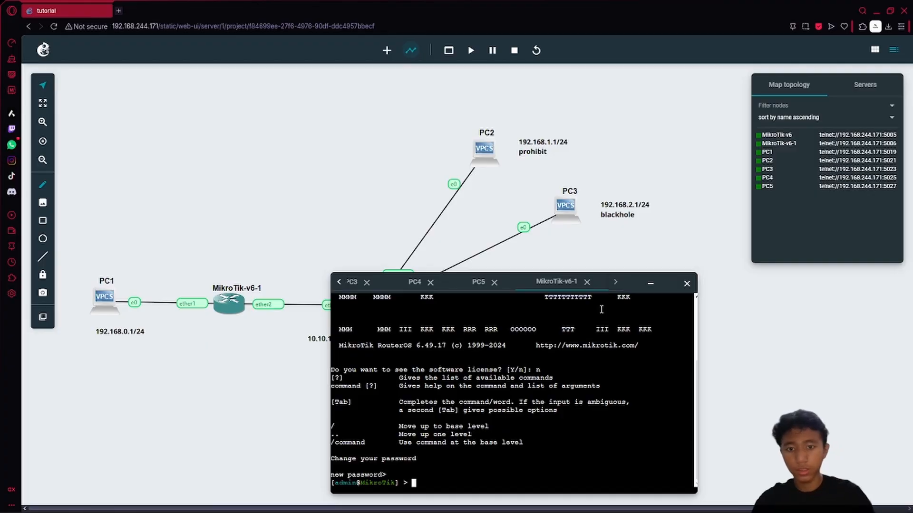
- Add address 192.168.0.1/24 to MikroTik-v6-1's ether1
text(ip addres)
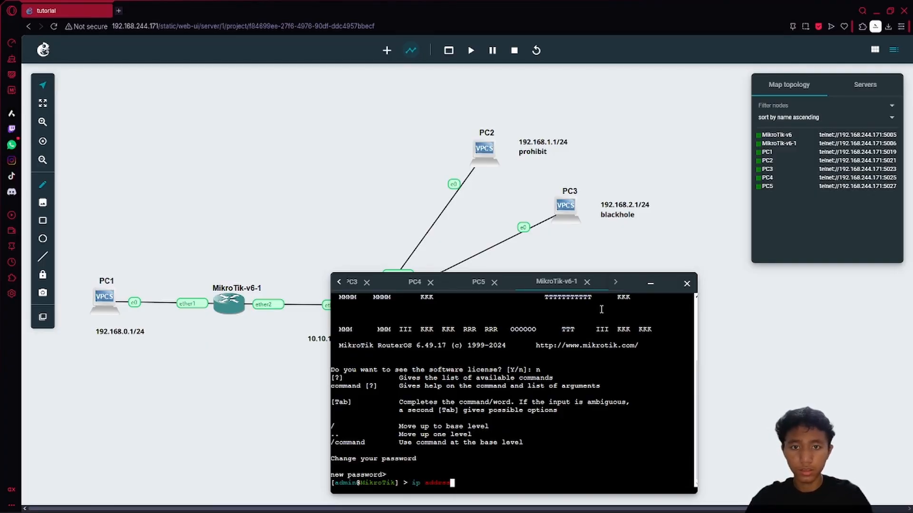
key(BackSpace)
text(ad inter)
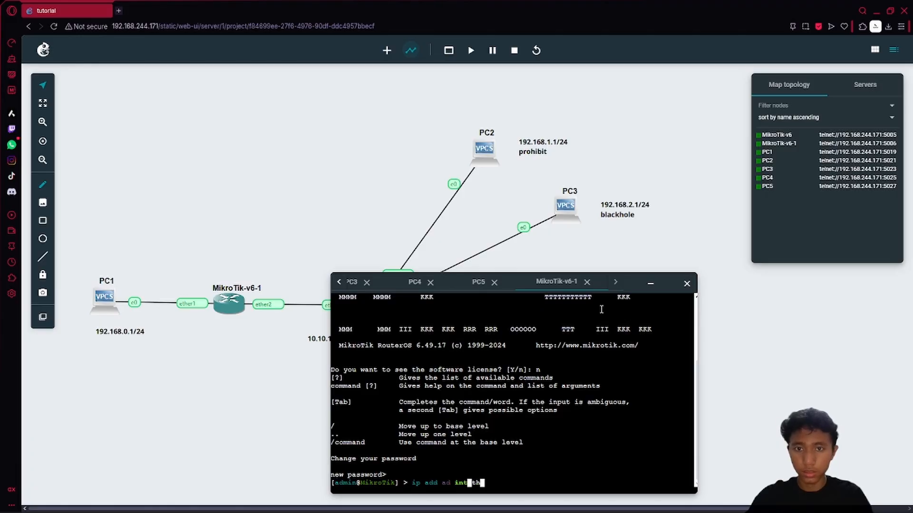
key(BackSpace)
text(ether1 )
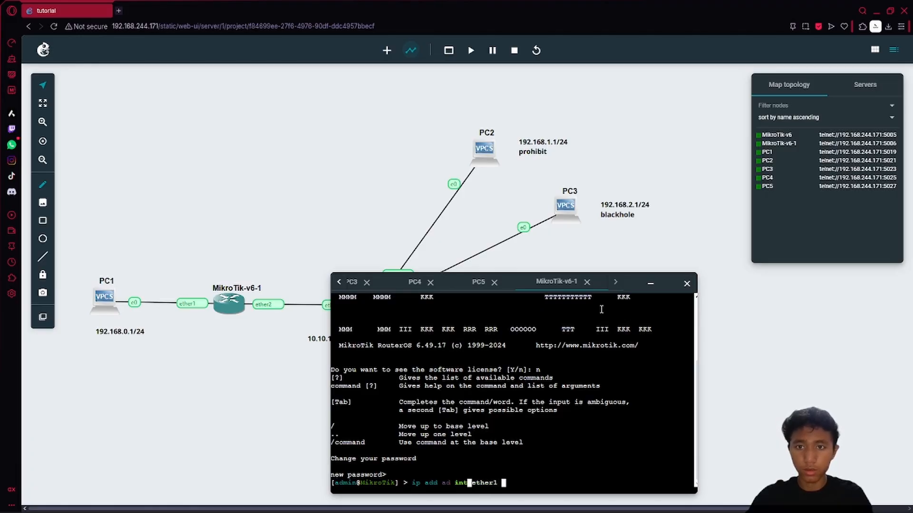
text(address=)
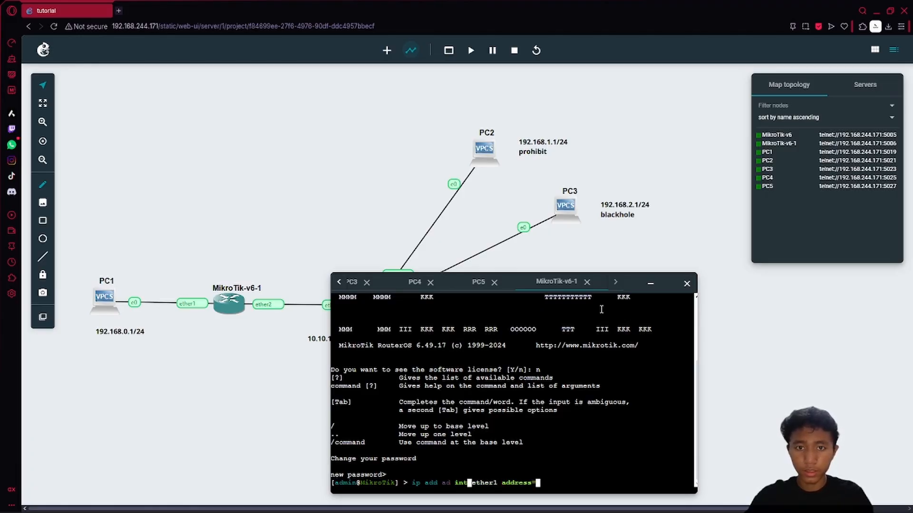
text(192.168)
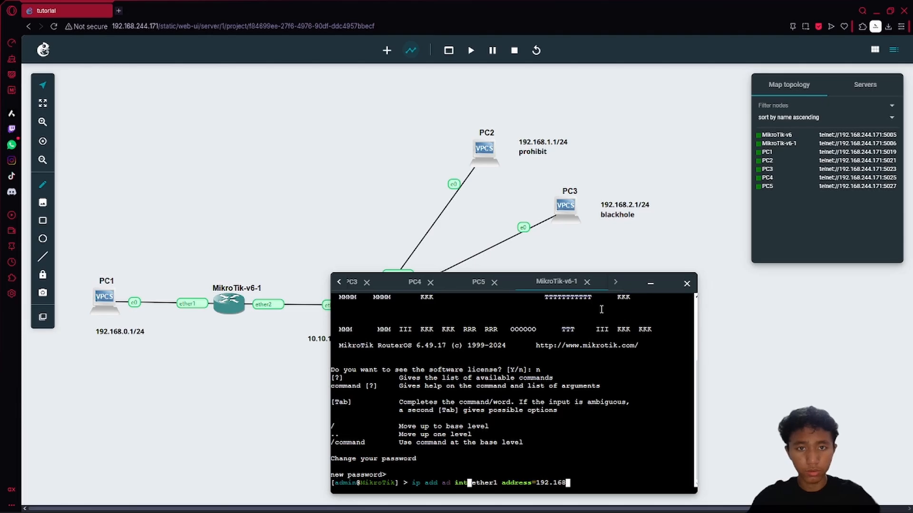
text(.1)
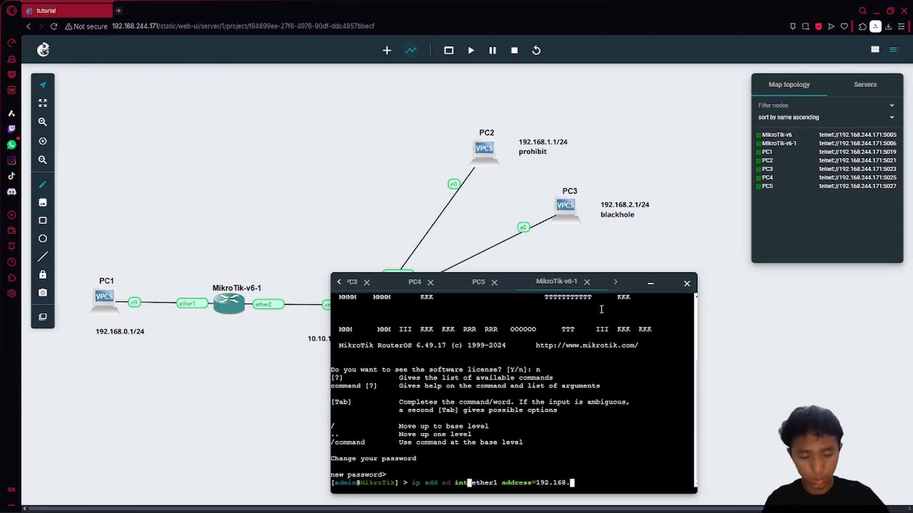
text(0.1/2)
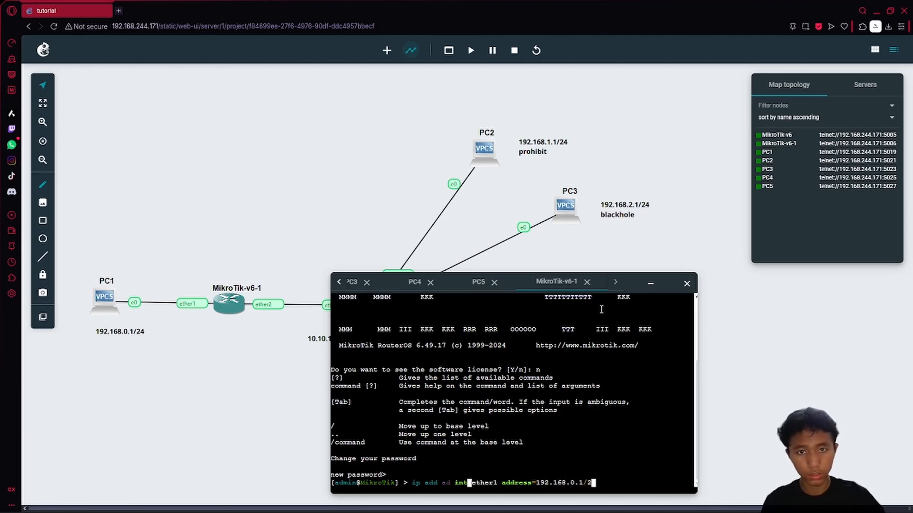
text(4)
key(Return)
- Ping PC1 at 192.168.0.2 and stop after two replies
text(ping )
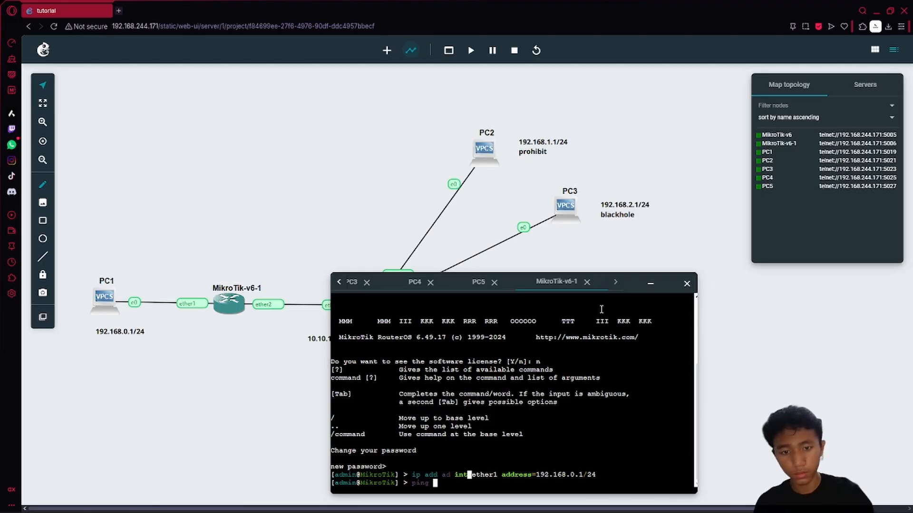
text(192.168.1.)
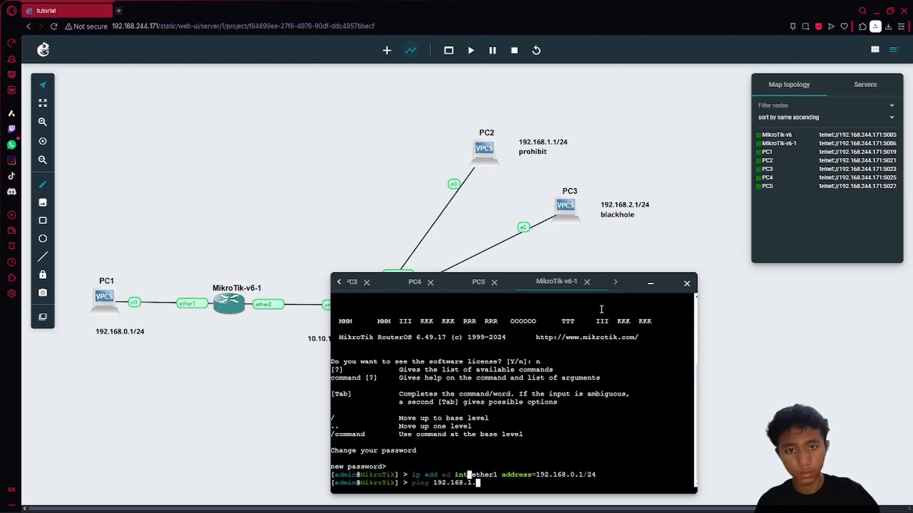
key(BackSpace)
key(BackSpace)
key(BackSpace)
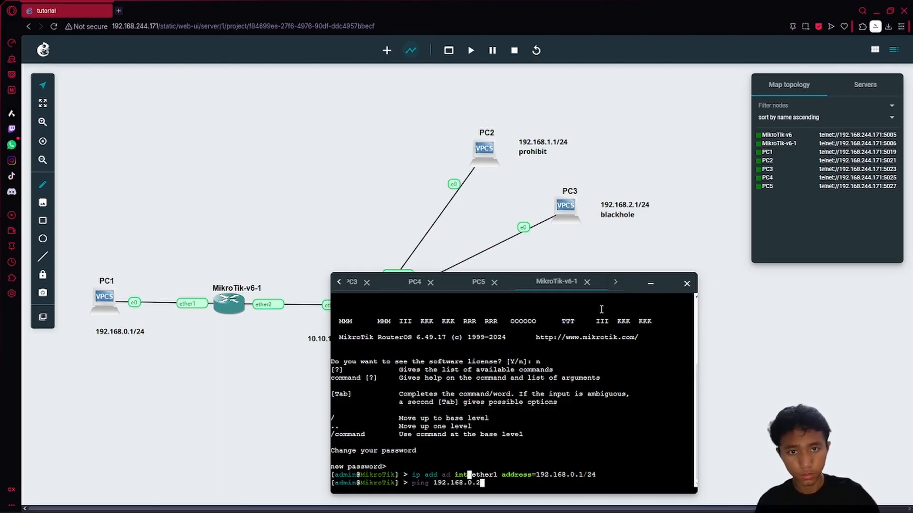
text(0.2)
key(Return)
key(ctrl+c)
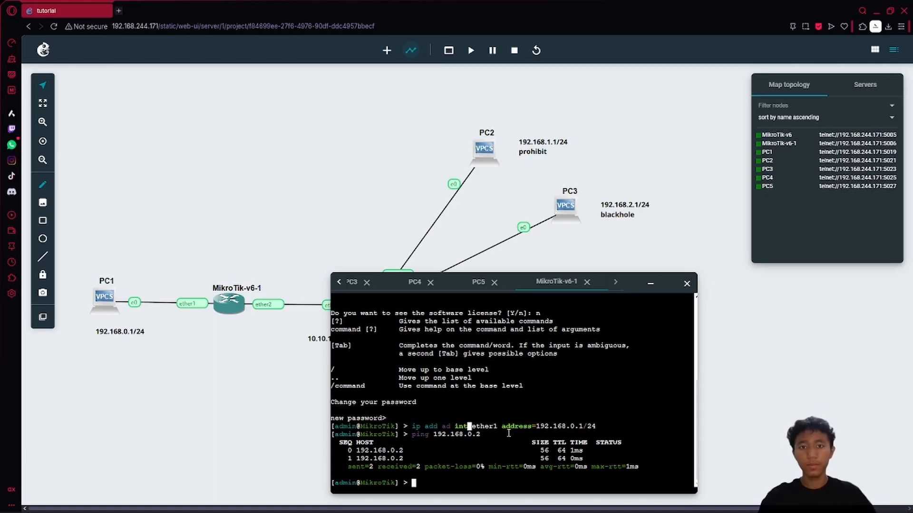
key(Return)
key(Return)
key(Return)
key(Return)
key(Return)
key(Return)
key(Return)
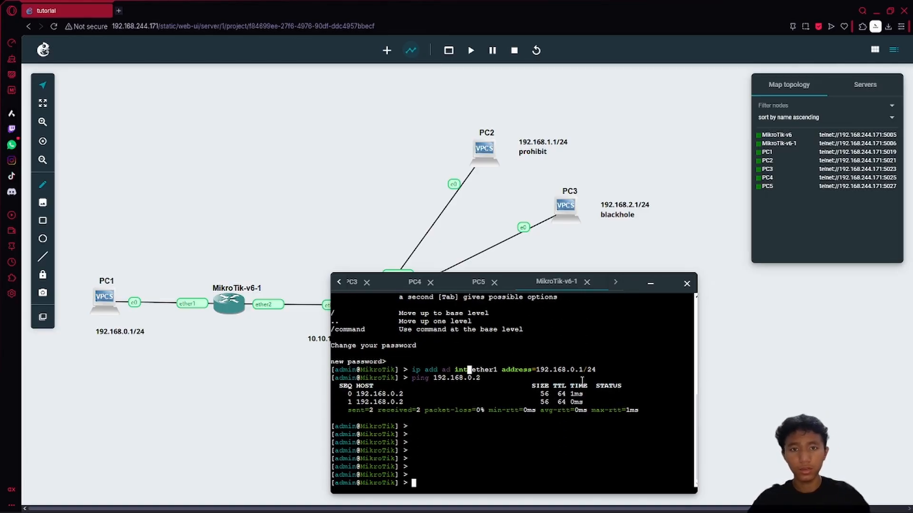
drag(637, 282, 410, 296)
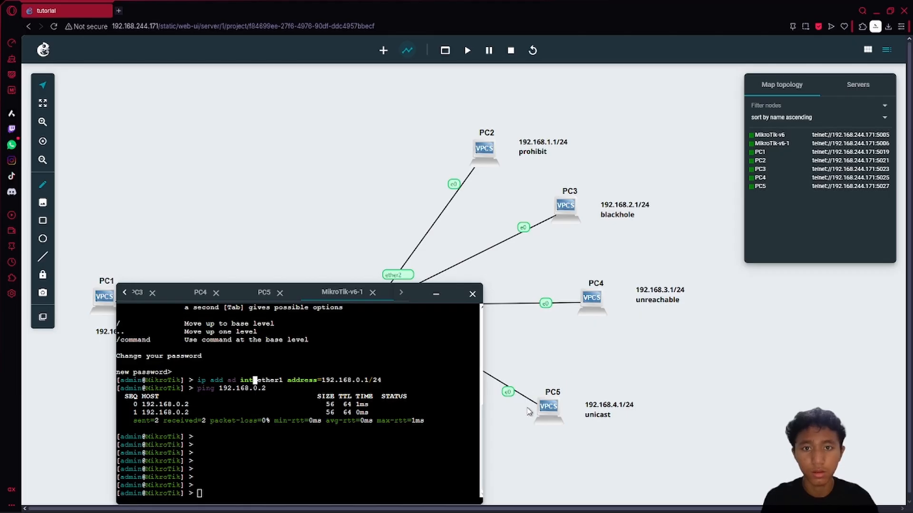
drag(402, 301, 590, 269)
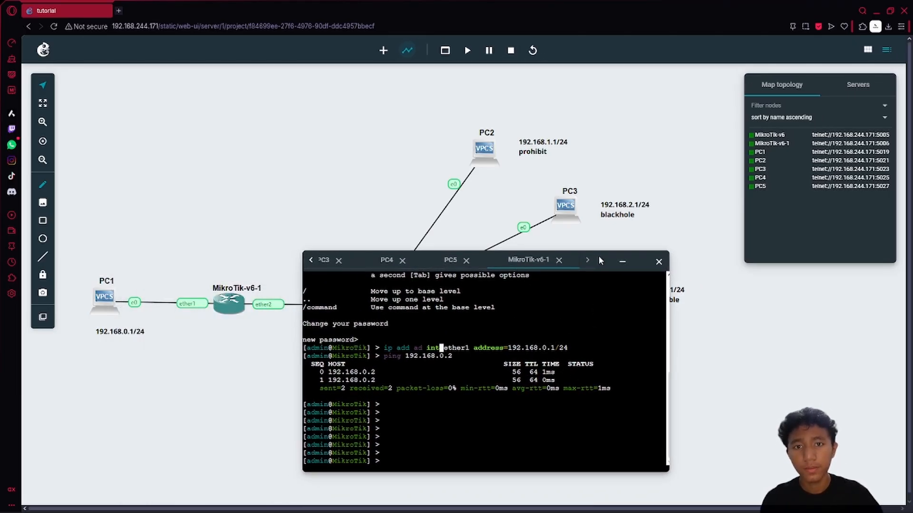
drag(516, 260, 522, 373)
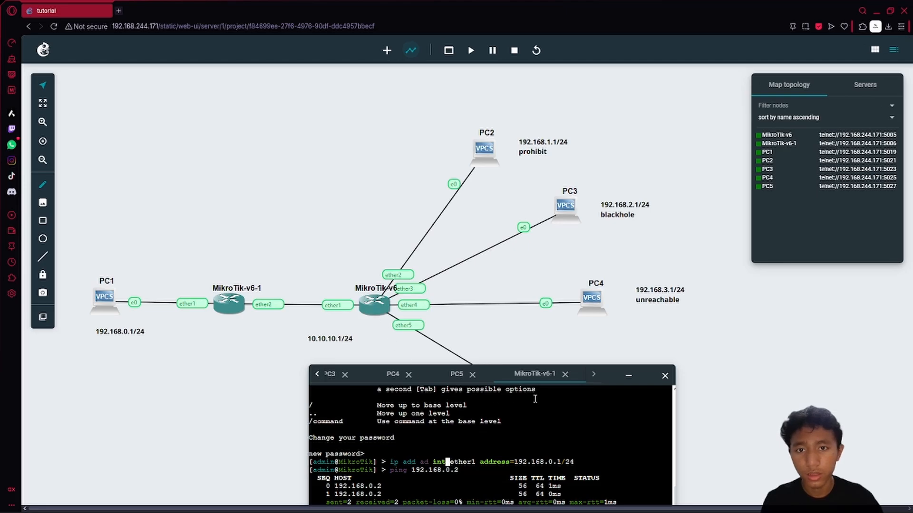
drag(611, 375, 550, 238)
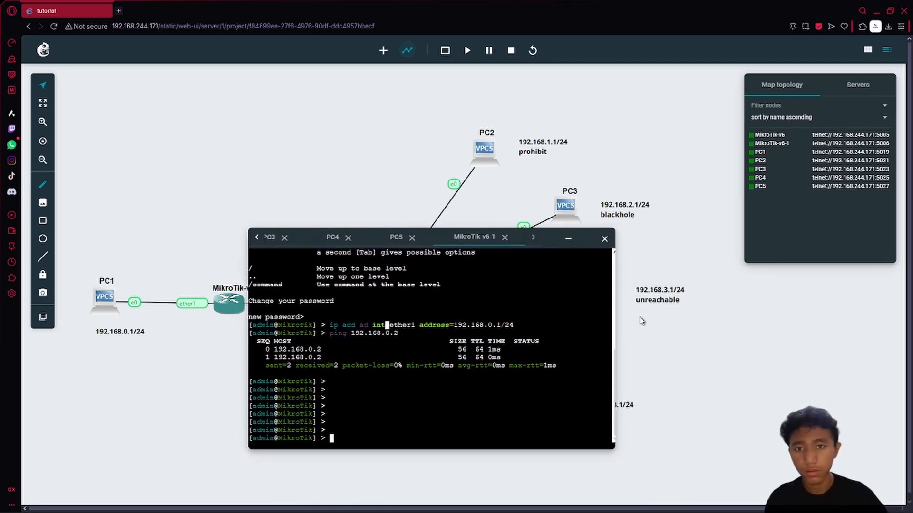
- On MikroTik-v6-1, add route 192.168.1.0/24 via gateway 10.10.10.1, re-placing the link label
text(ip route add dst)
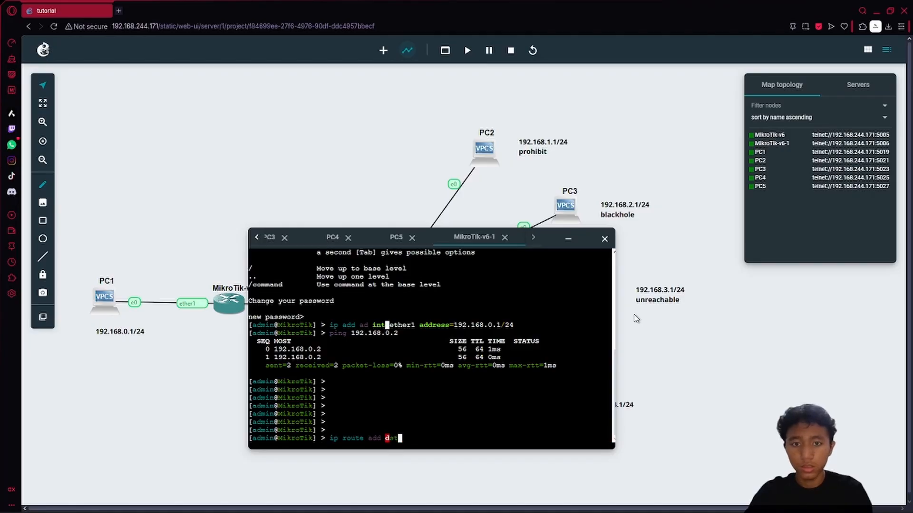
text(-address=)
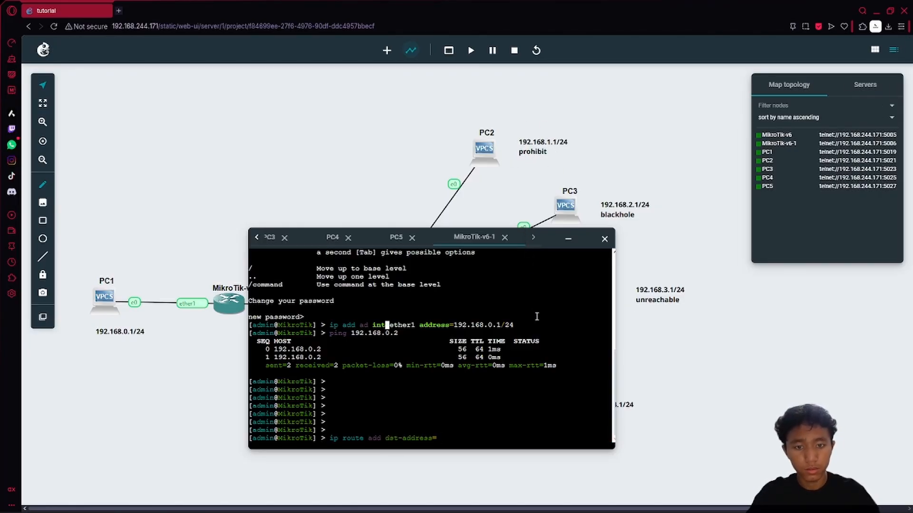
text(192.1)
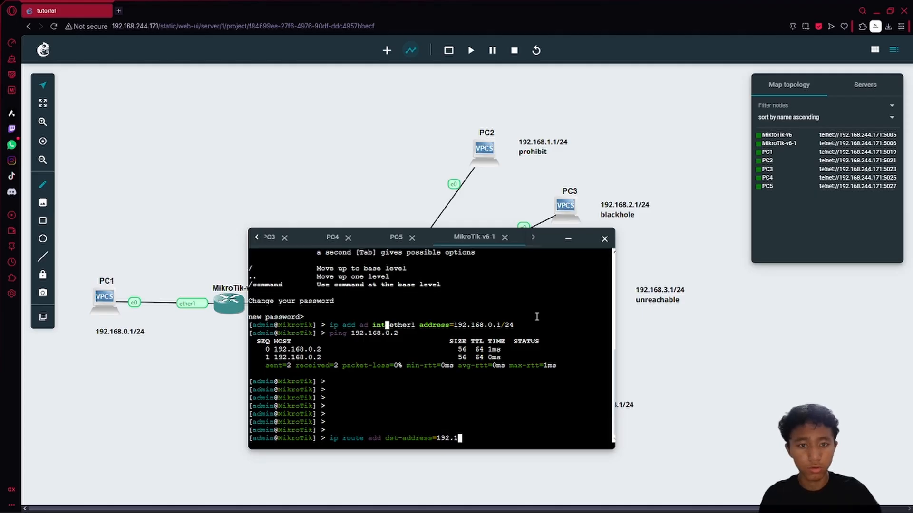
text(68.1)
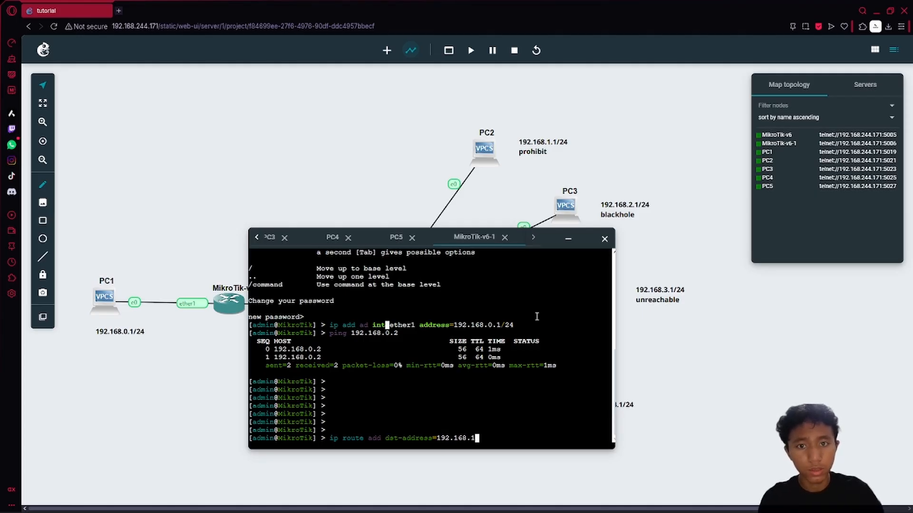
text(.0)
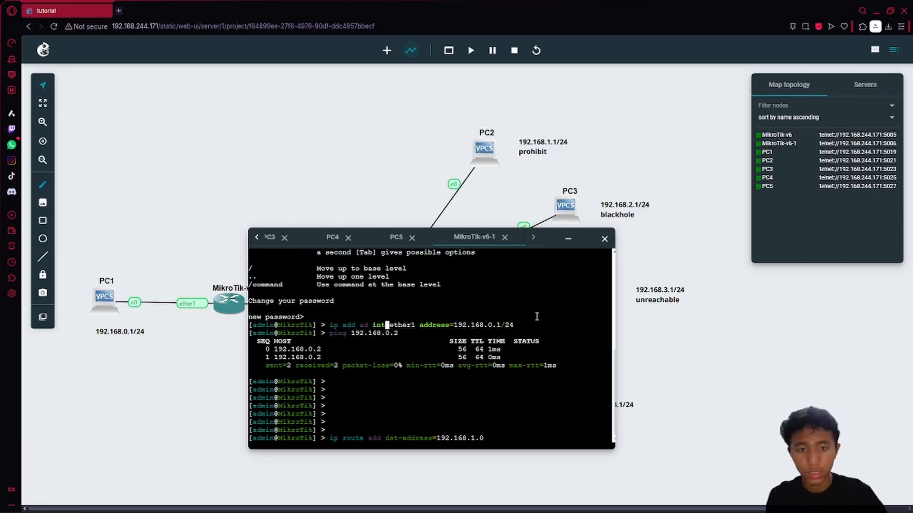
text(/24)
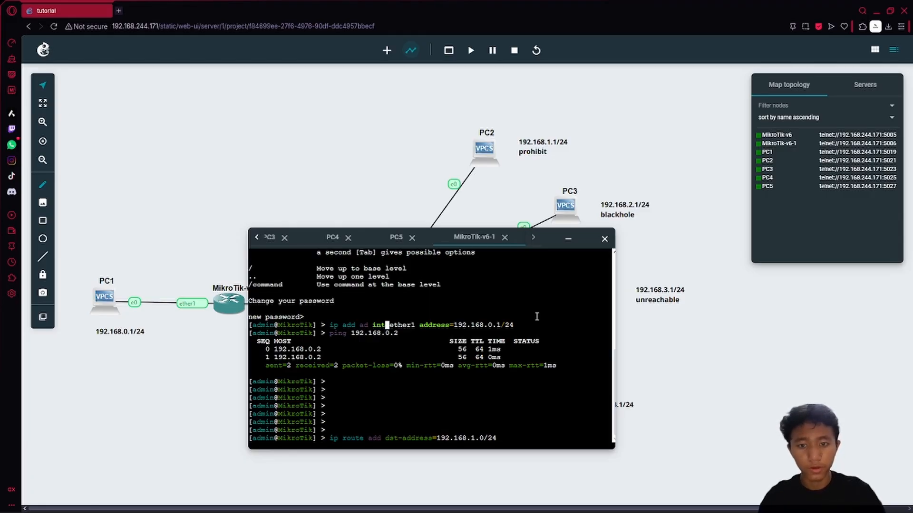
text( gateway=)
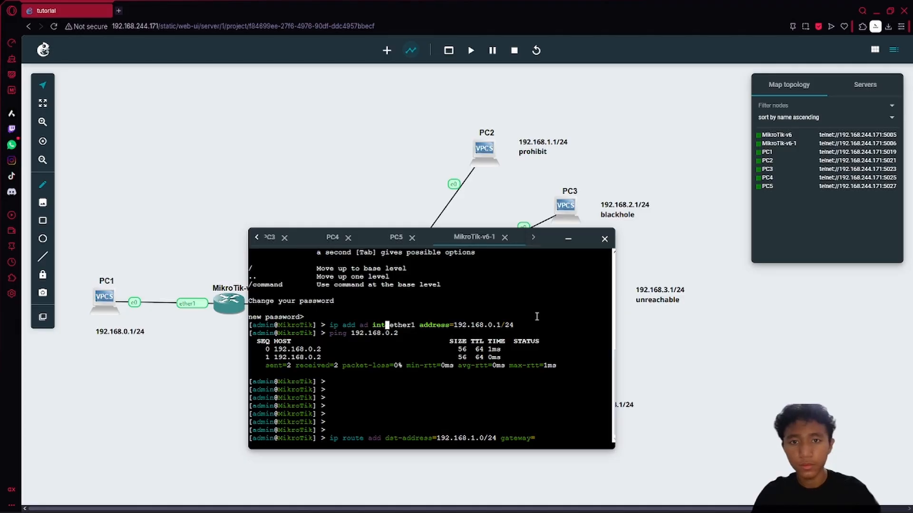
drag(551, 242, 512, 376)
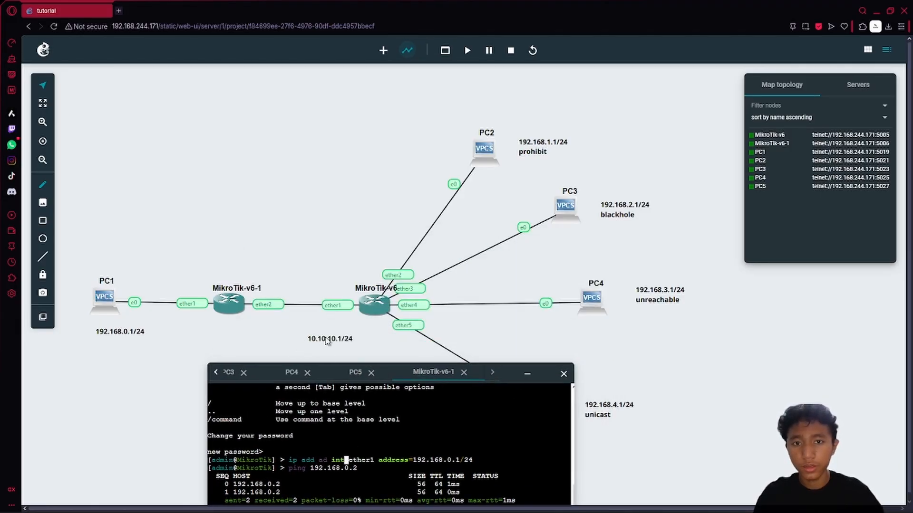
drag(326, 342, 332, 329)
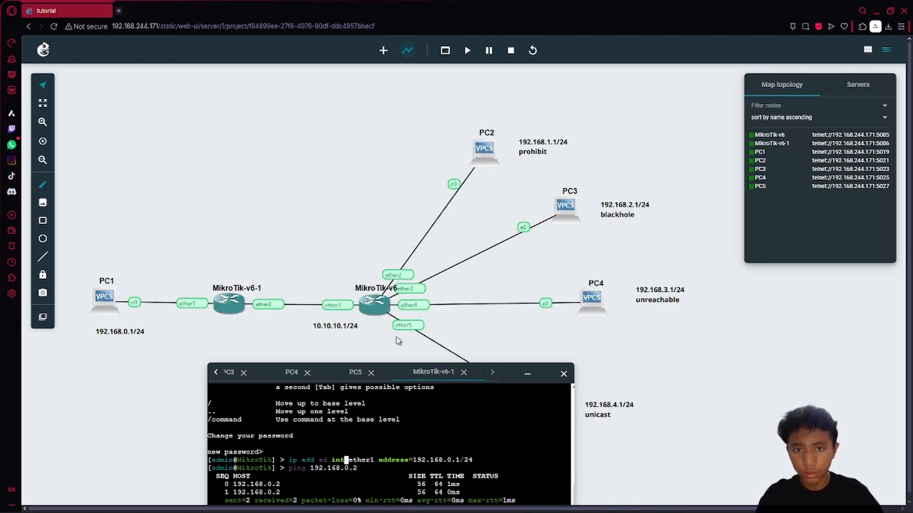
drag(522, 373, 520, 284)
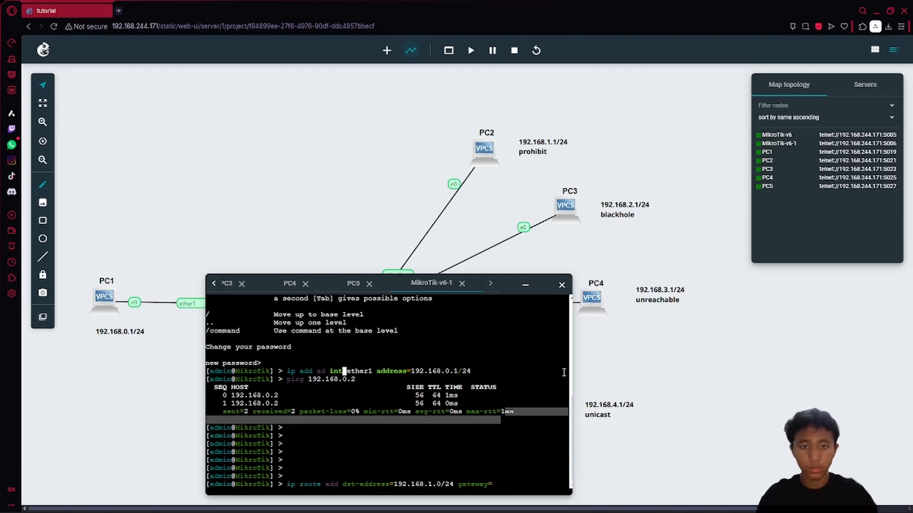
text(10.10.10.)
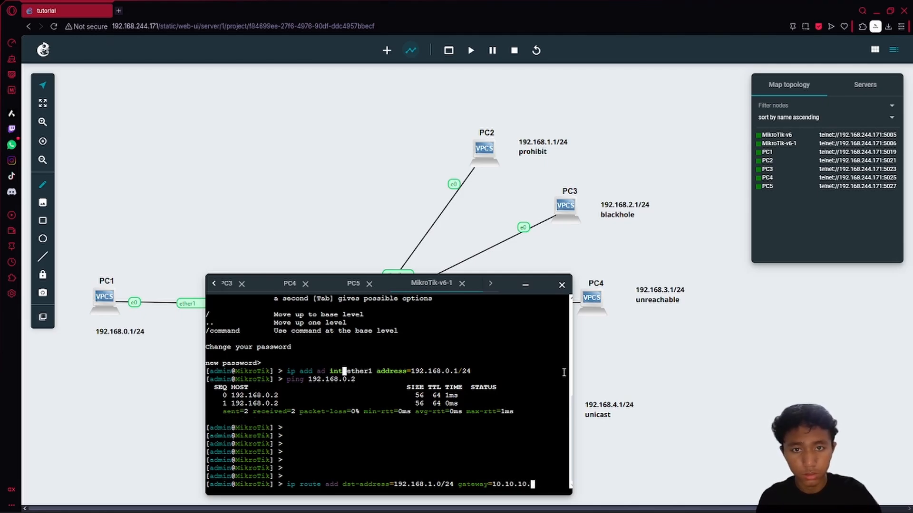
text(1)
key(Return)
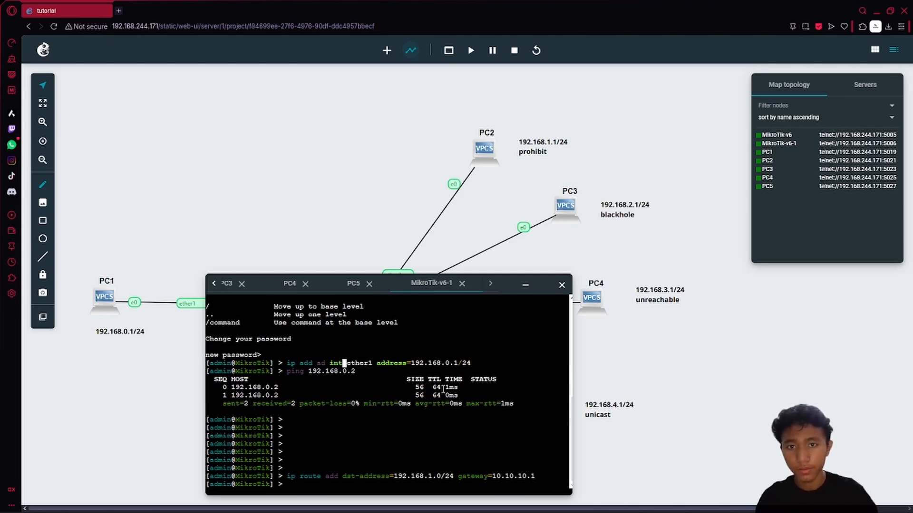
- Assign 10.10.10.2/24 to MikroTik-v6-1's ether2 and begin a ping command
text(ip ad)
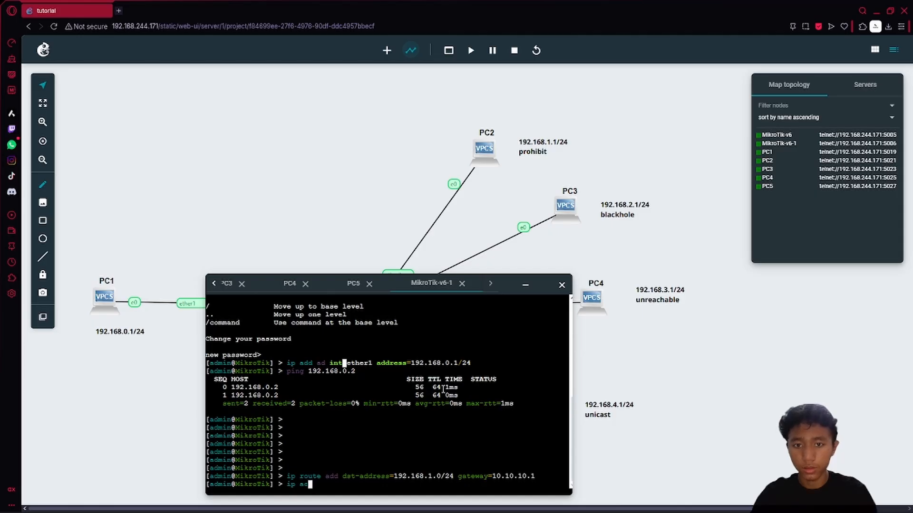
text(d )
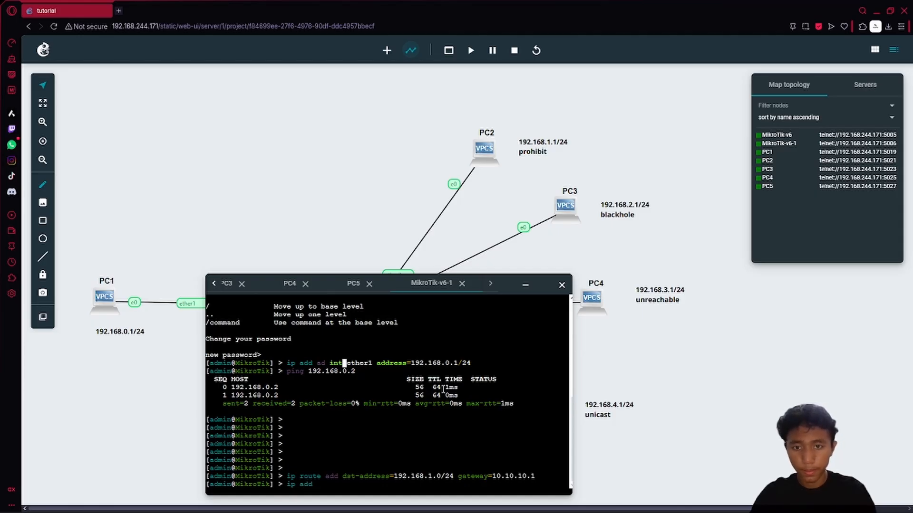
text(ad int)
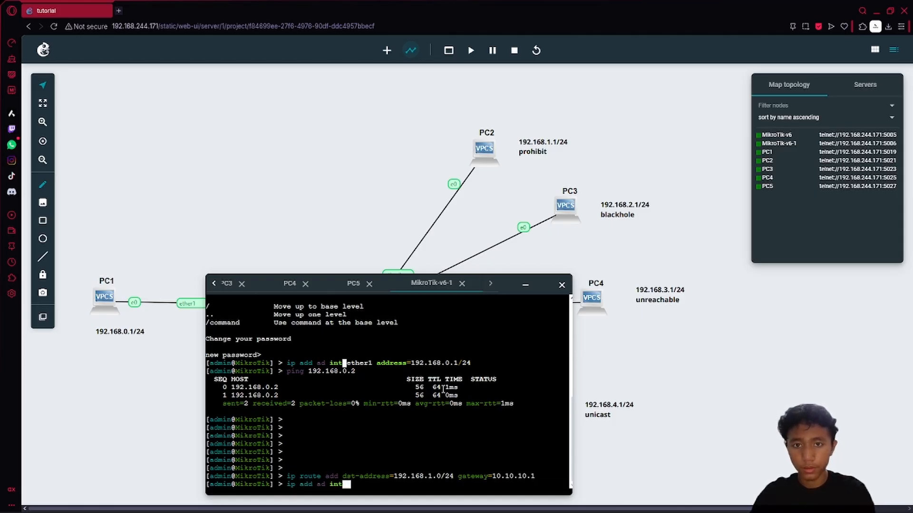
text( ether2)
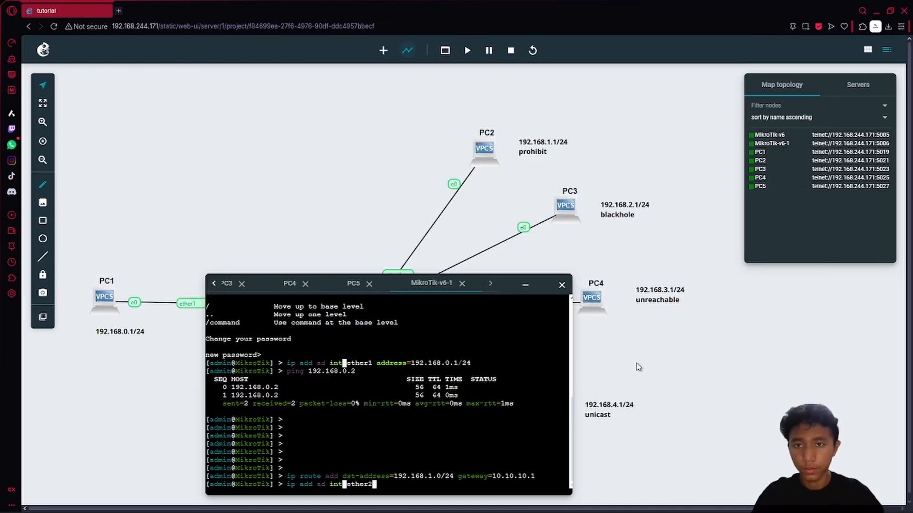
text( ad)
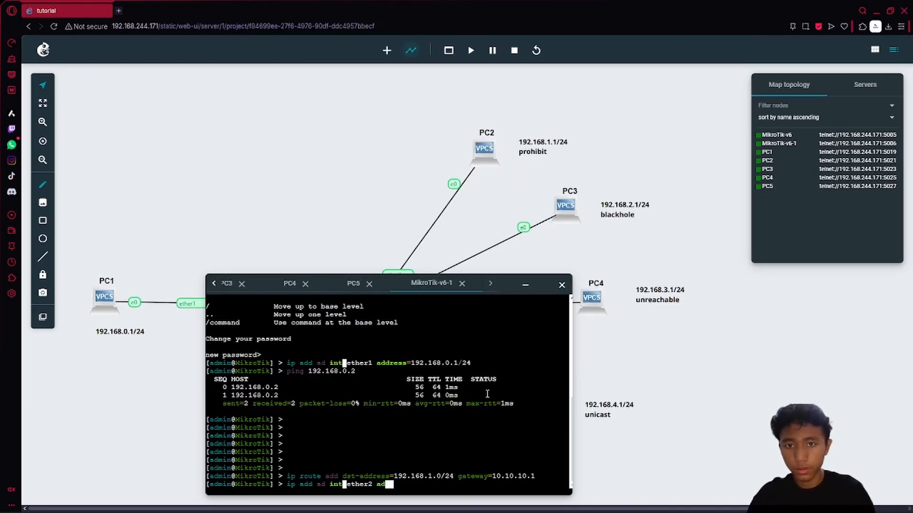
text(=10.10.10)
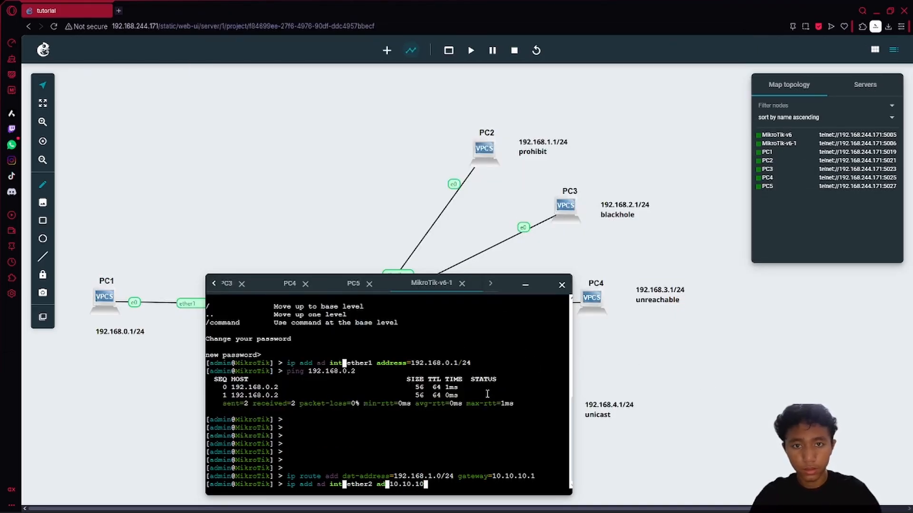
text(.2/24)
key(Return)
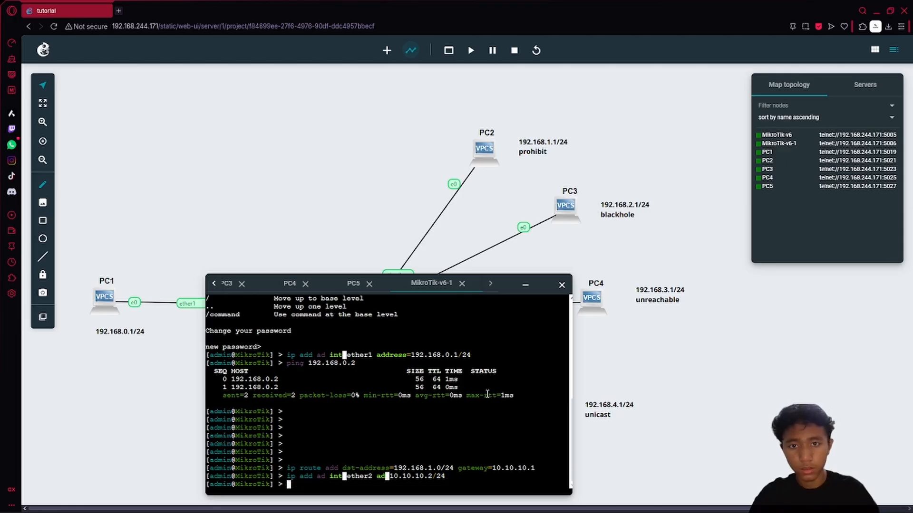
key(Return)
key(Return)
key(Return)
key(Return)
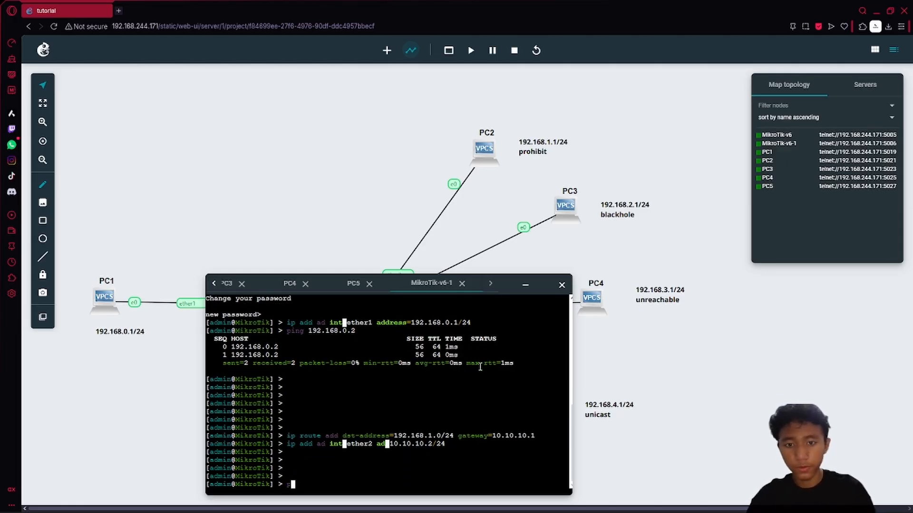
text(ping)
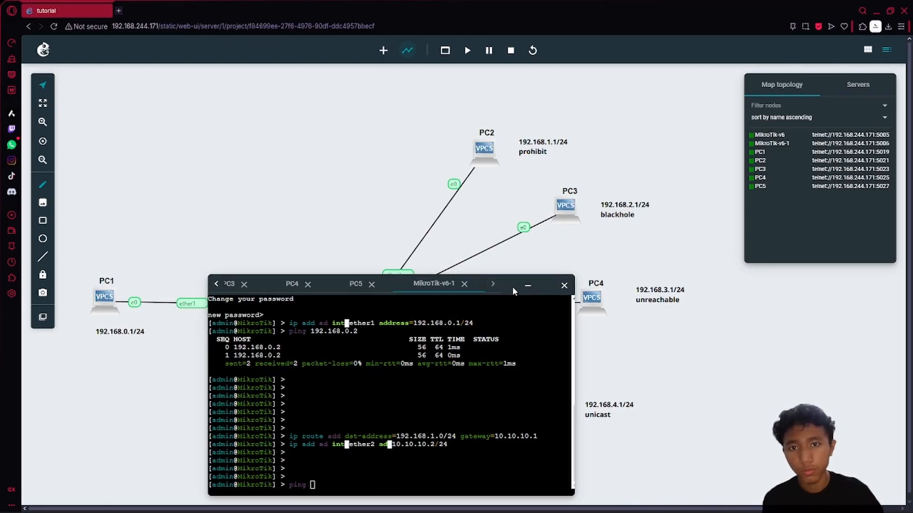
drag(512, 286, 361, 232)
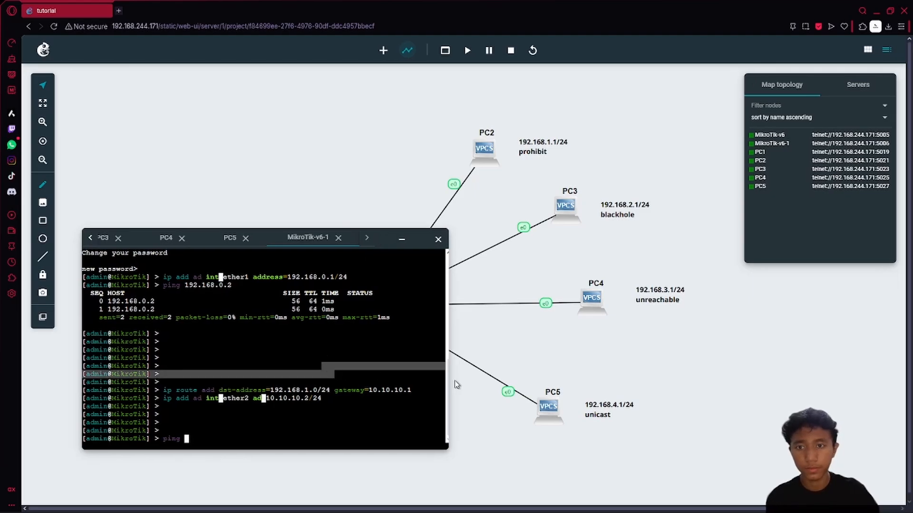
- Ping 192.168.1.2 from MikroTik-v6-1 and get a reply with 0% loss
click(408, 347)
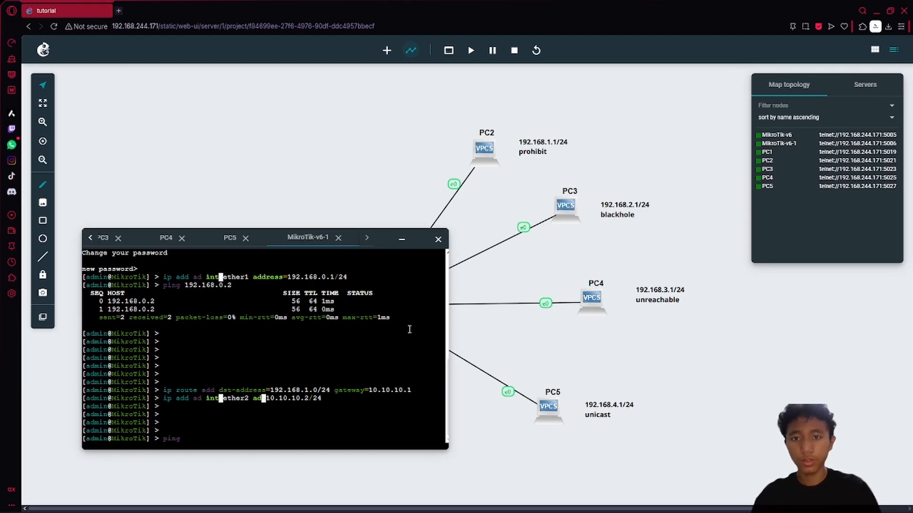
text(192.168.1.2)
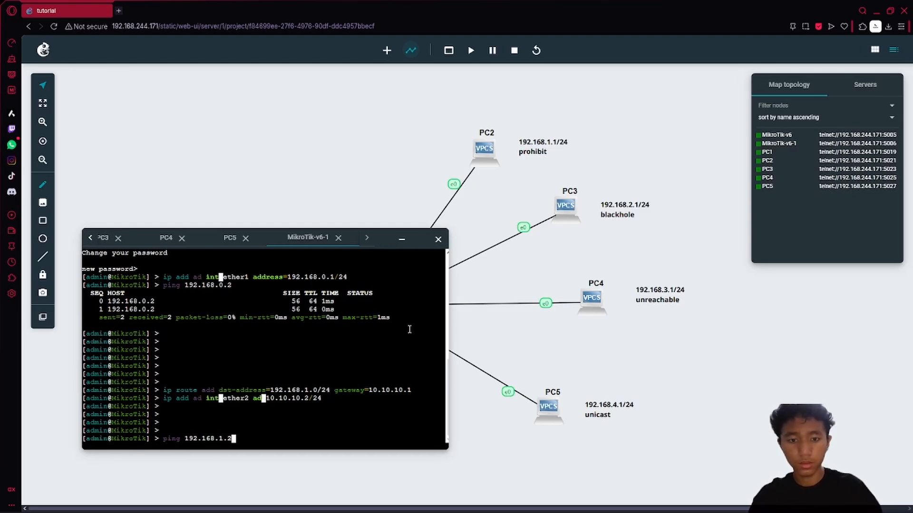
key(Return)
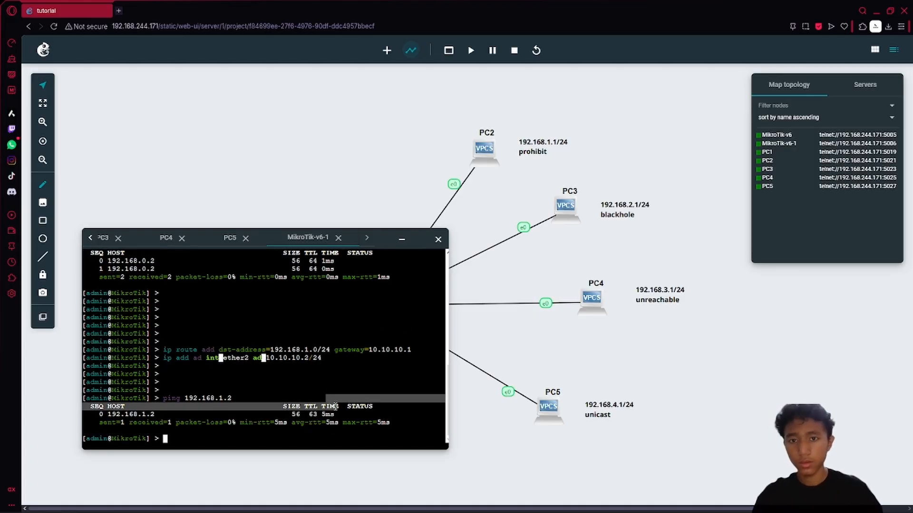
- Browse the command history, then start and partly erase an 'ip route set' command
key(Up)
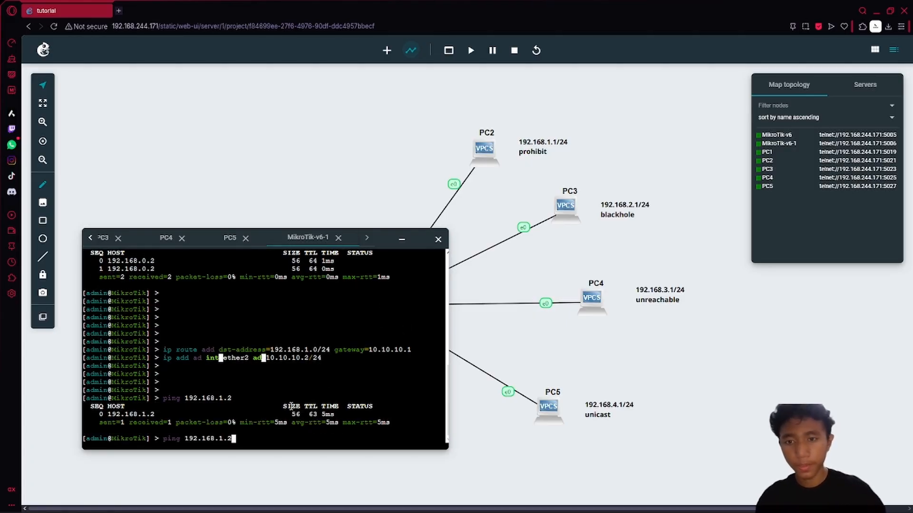
key(Down)
key(Up)
key(Up)
key(Down)
key(Down)
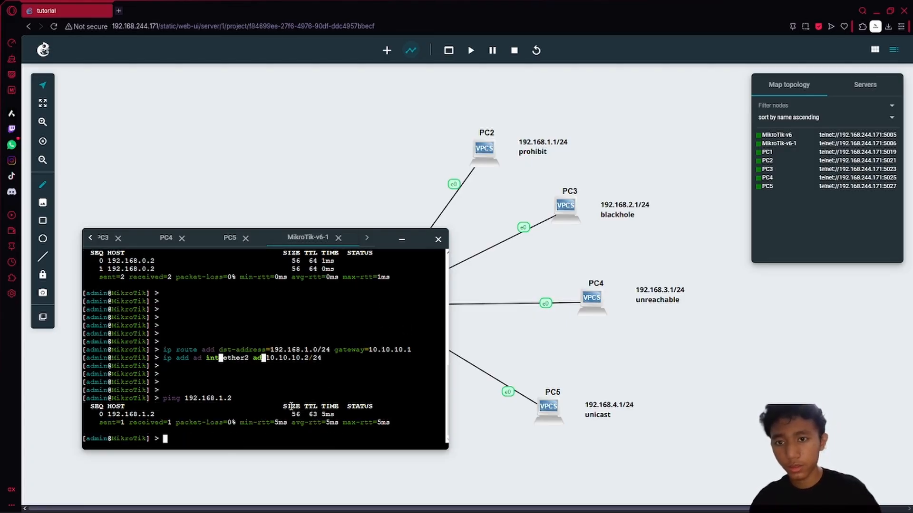
text(ip rout)
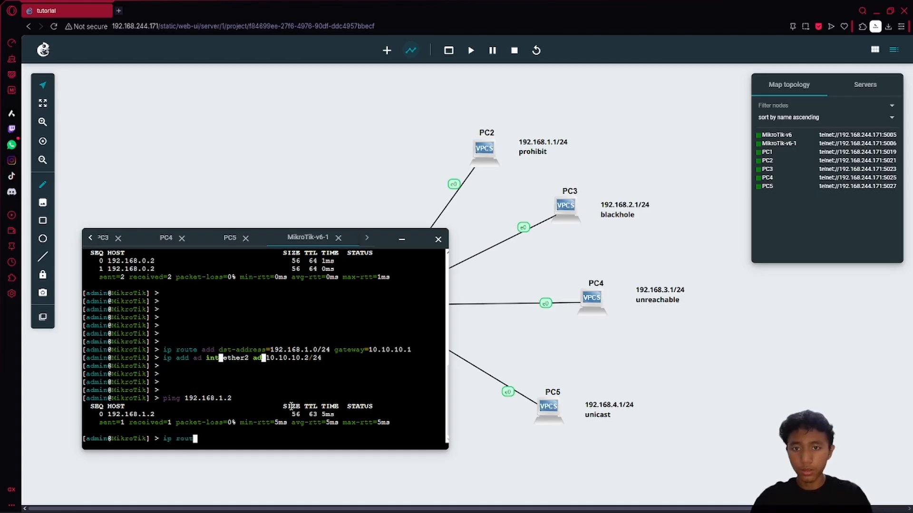
text(e set)
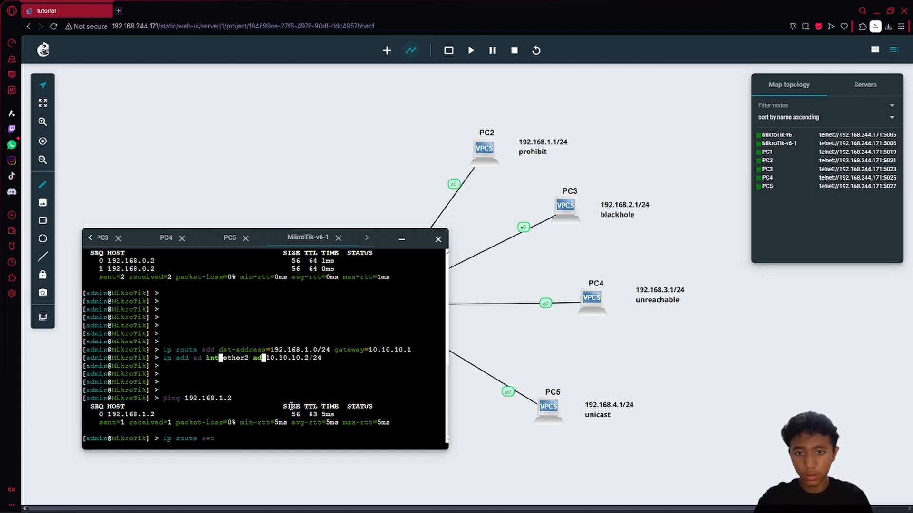
key(BackSpace)
key(BackSpace)
key(BackSpace)
key(BackSpace)
- List the route table, then change route 2 to type=prohibit with 'ip route set 2'
text(pr)
key(Return)
key(Up)
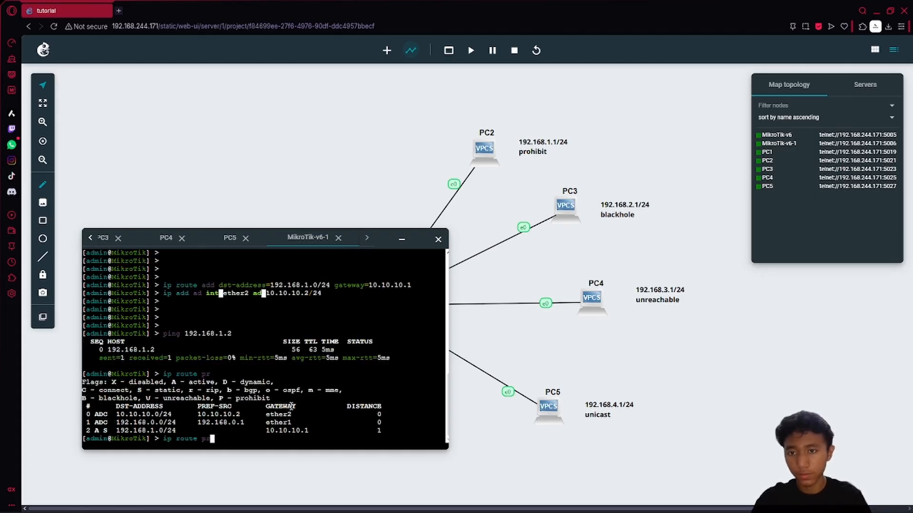
key(BackSpace)
key(BackSpace)
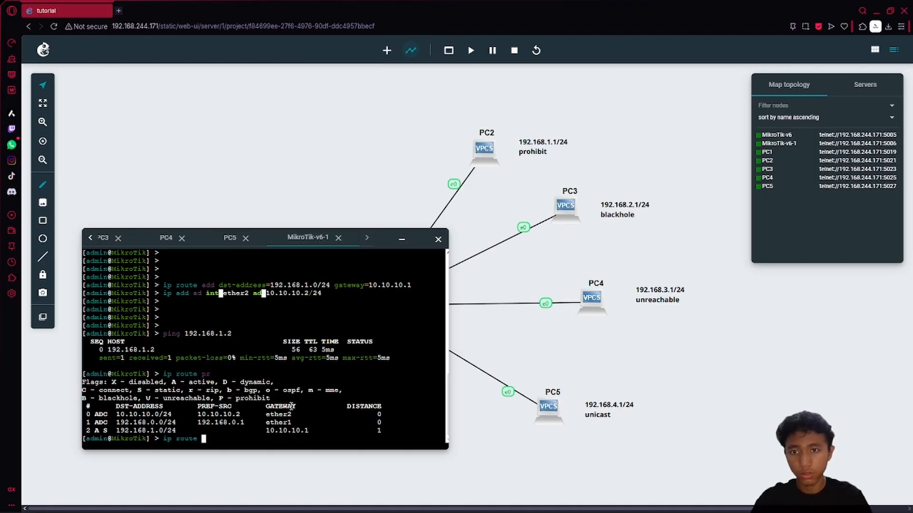
text(set 2)
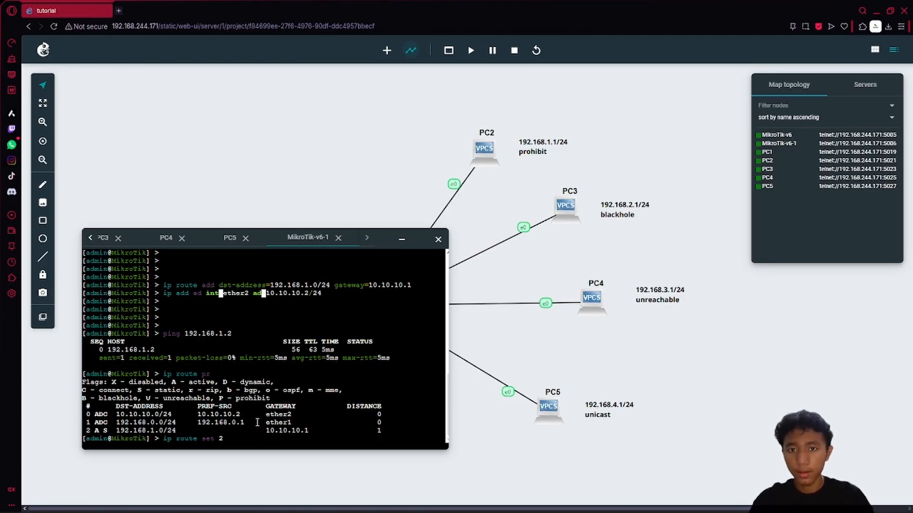
text(type=)
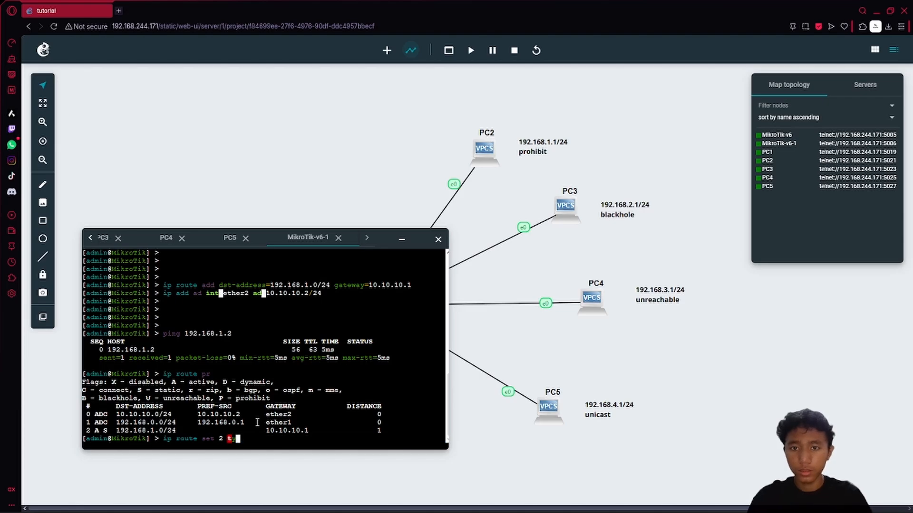
key(Tab)
key(Tab)
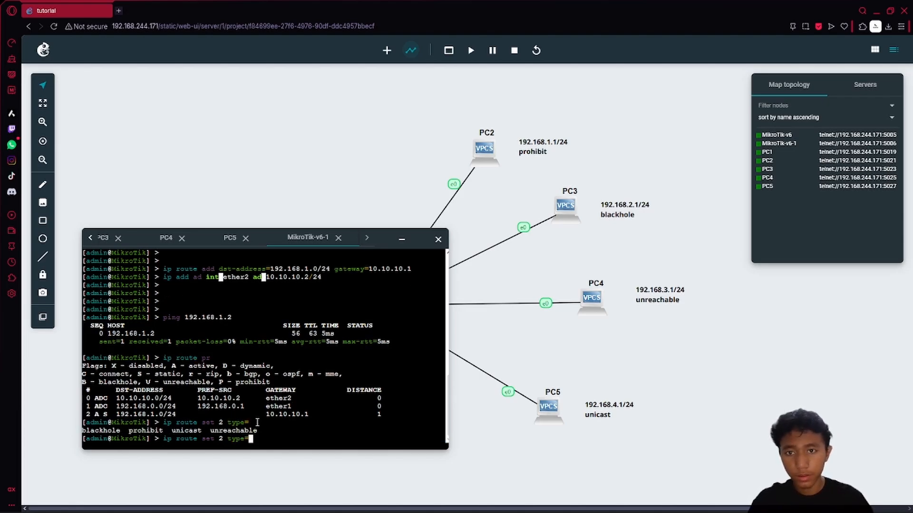
text(pr)
key(Tab)
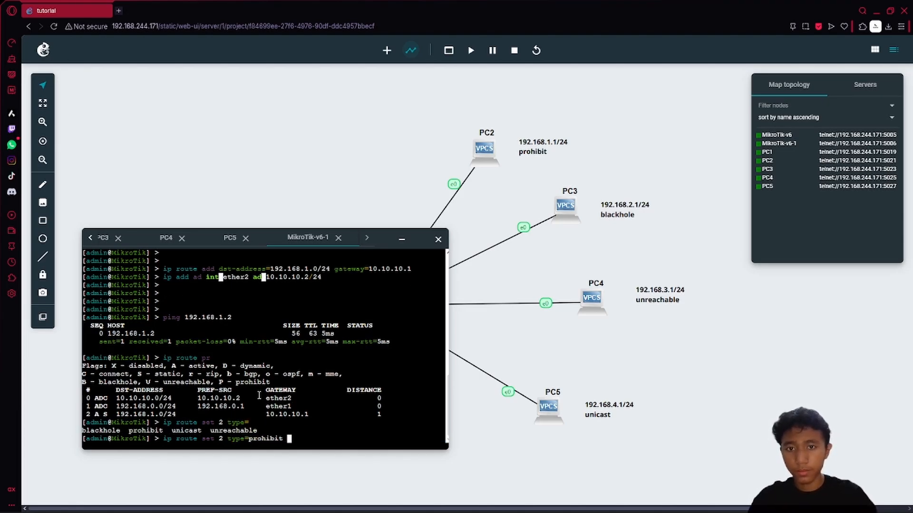
key(Return)
- Ping 192.168.1.2 until it reports no route to host, then reprint the route table
key(Up)
key(Up)
key(Up)
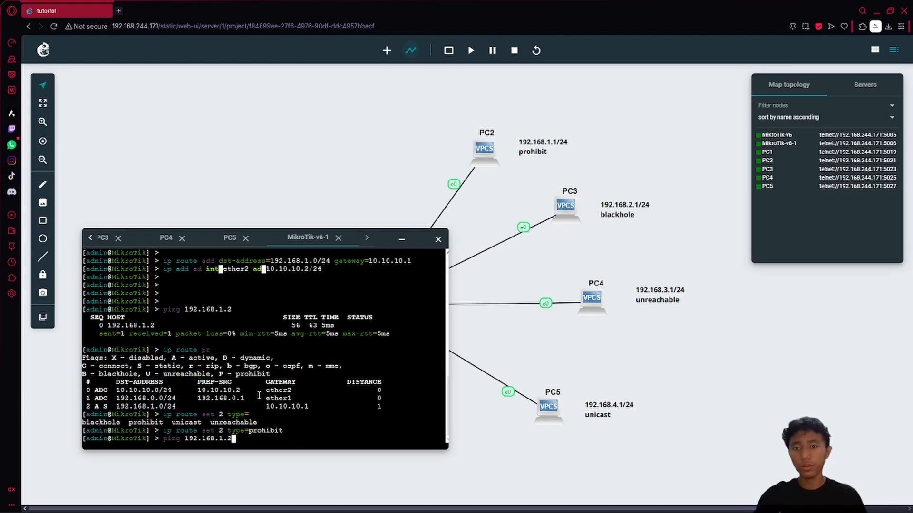
key(Return)
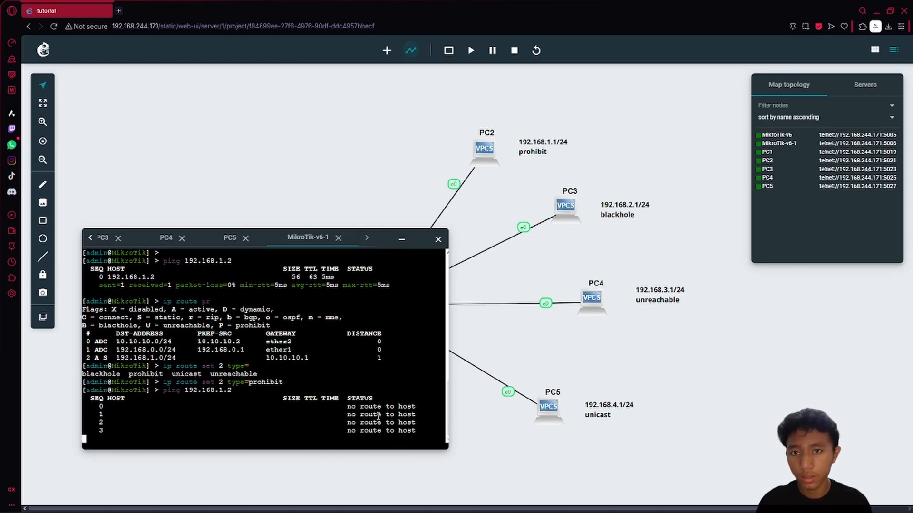
key(ctrl+c)
key(Up)
key(Up)
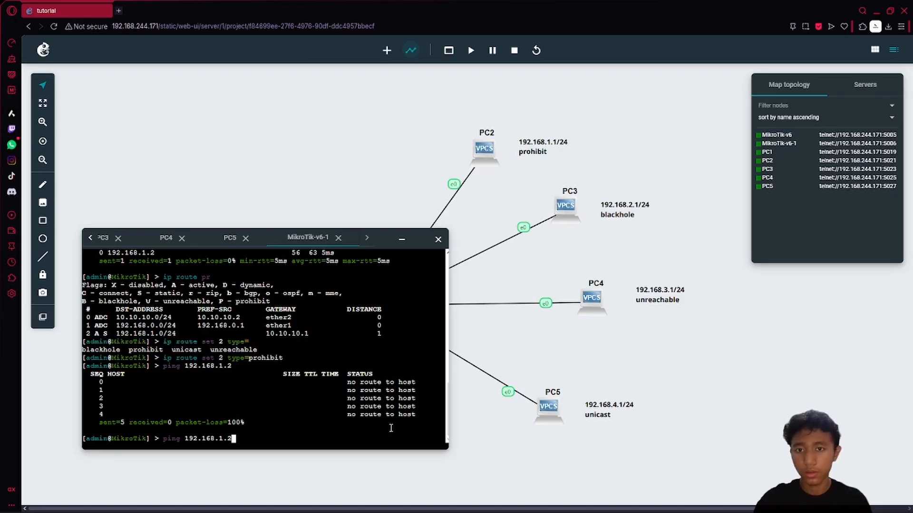
key(Up)
key(Return)
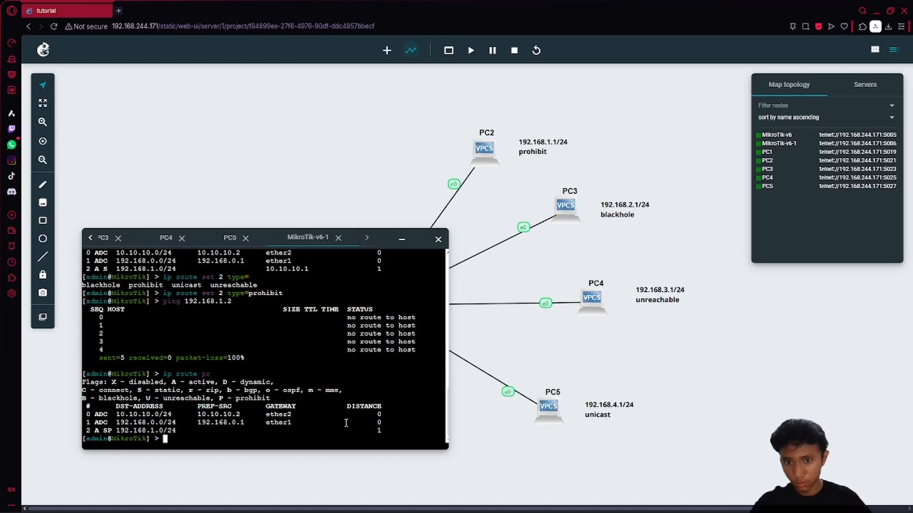
- Edit the earlier route add command to add a route to 192.168.2.0/24 via 10.10.10.1
key(Up)
key(Up)
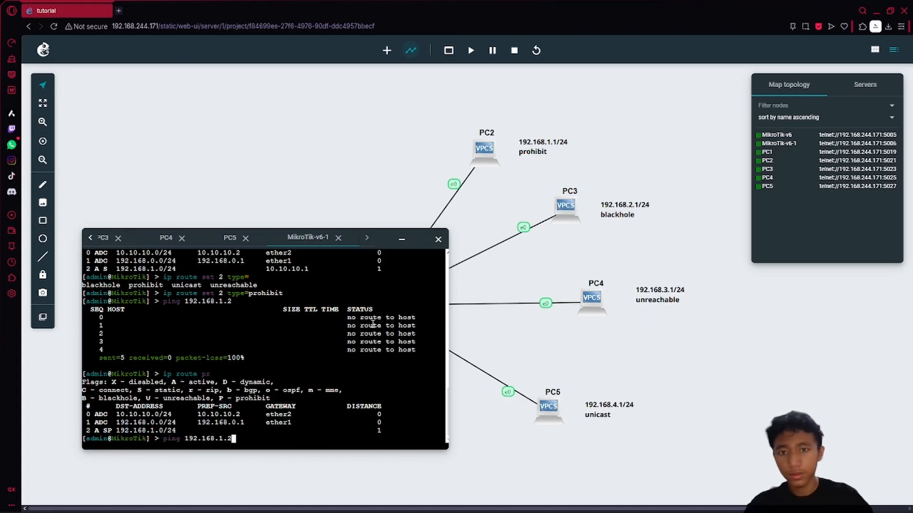
key(Down)
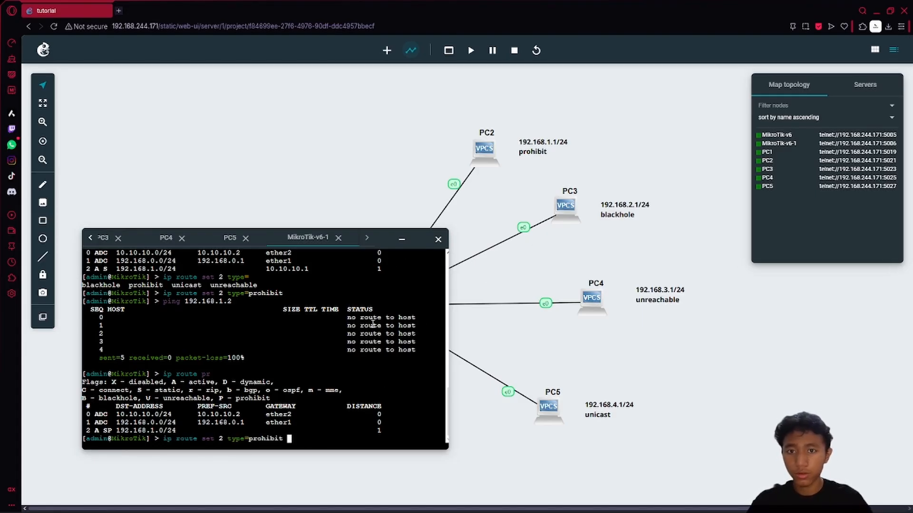
key(Up)
key(Up)
key(Up)
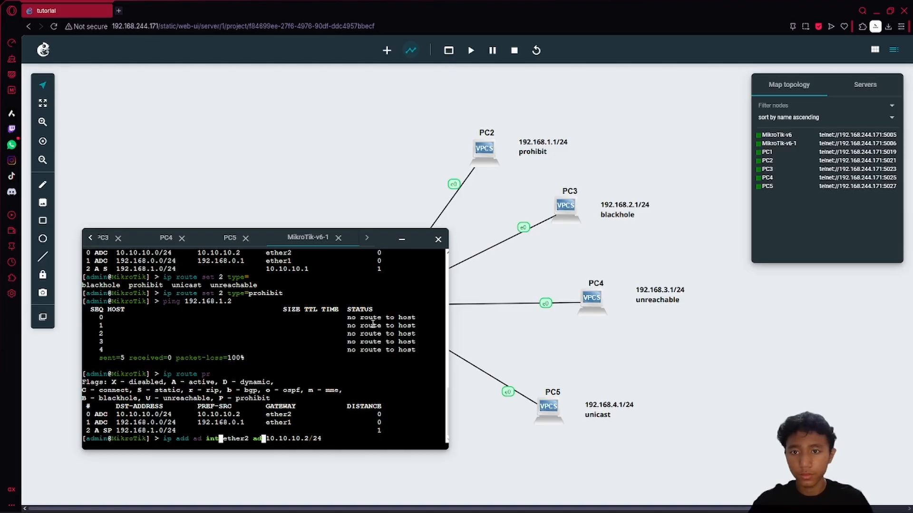
key(Up)
key(Left)
key(Left)
key(Left)
key(Left)
key(Left)
key(Left)
key(Left)
key(Left)
key(Left)
key(Left)
key(Left)
key(Left)
key(Left)
key(Left)
key(Left)
key(Left)
key(Left)
key(Left)
key(Left)
key(Left)
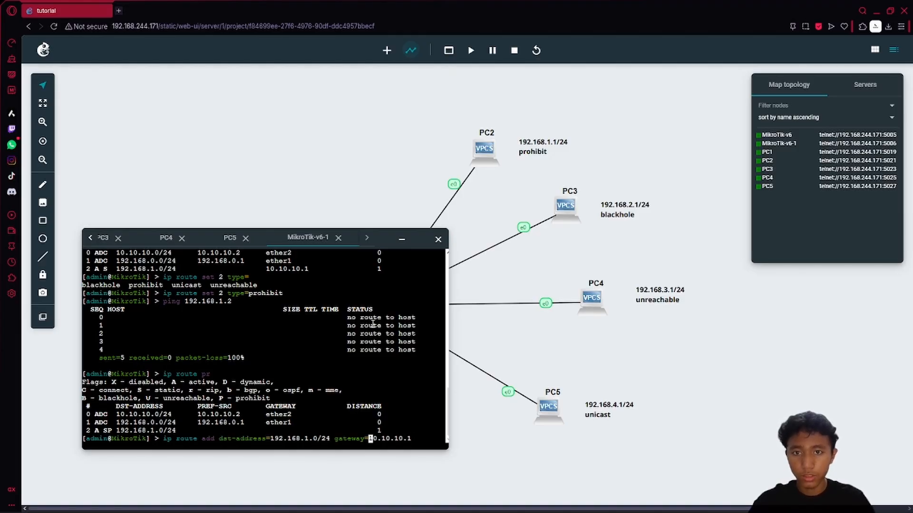
key(BackSpace)
text(2)
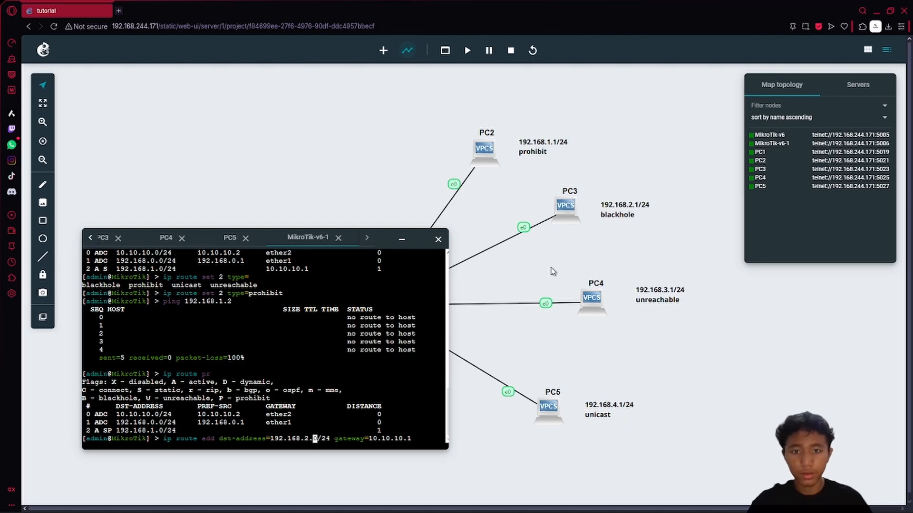
key(Return)
key(Return)
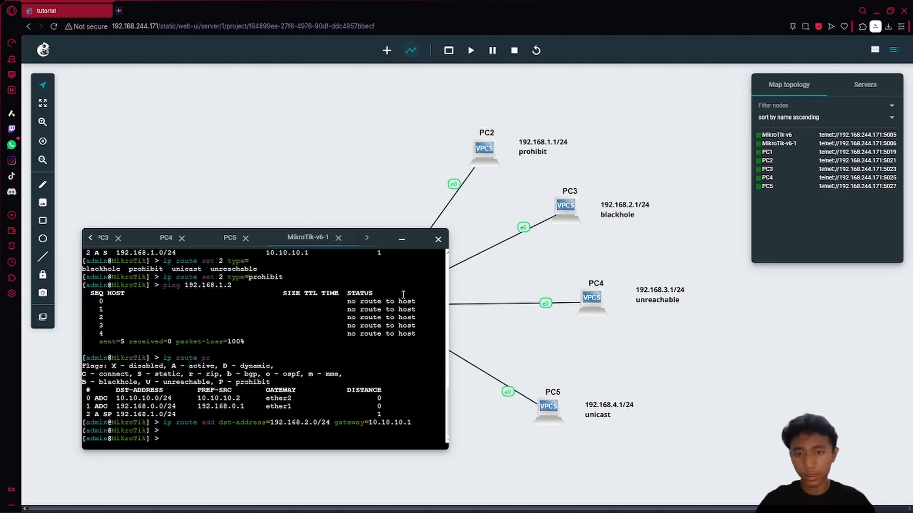
- Ping 192.168.2.2 to confirm replies, then print the route table showing the new route
drag(167, 423, 308, 423)
click(334, 434)
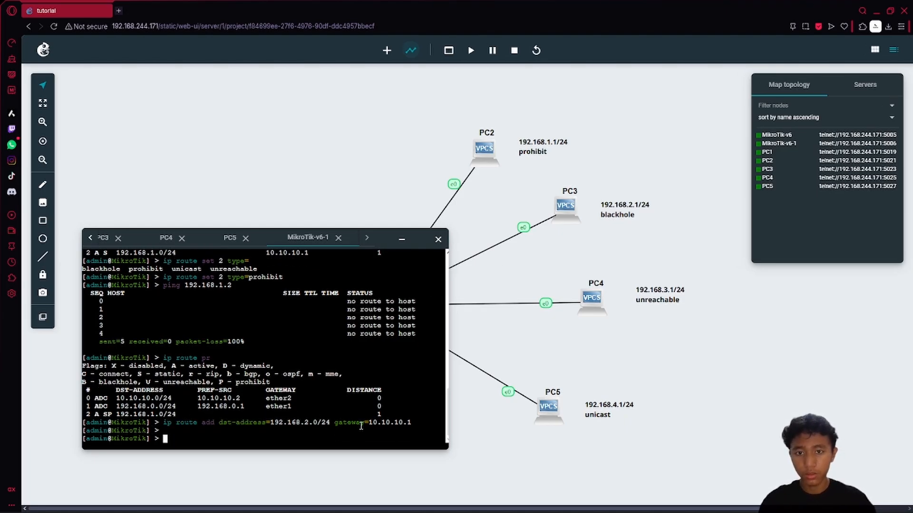
text(ping 192.168.)
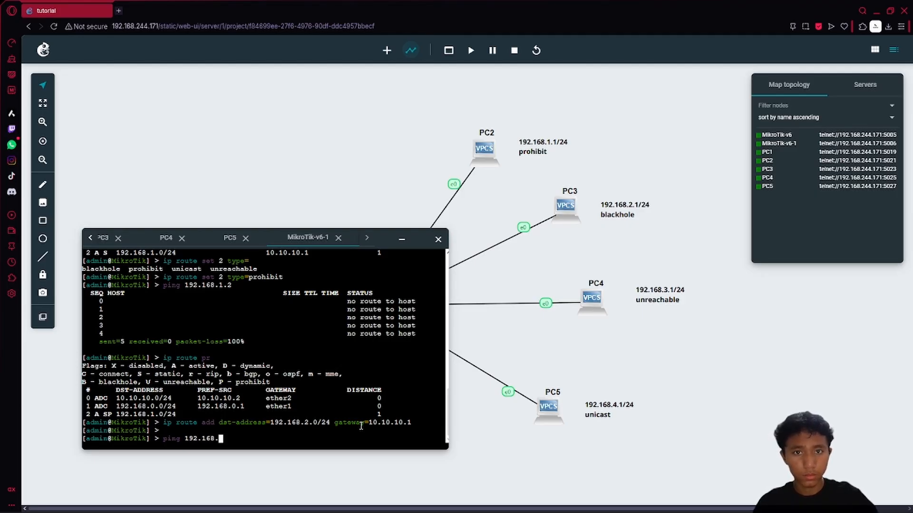
text(2.2)
key(Return)
key(ctrl+c)
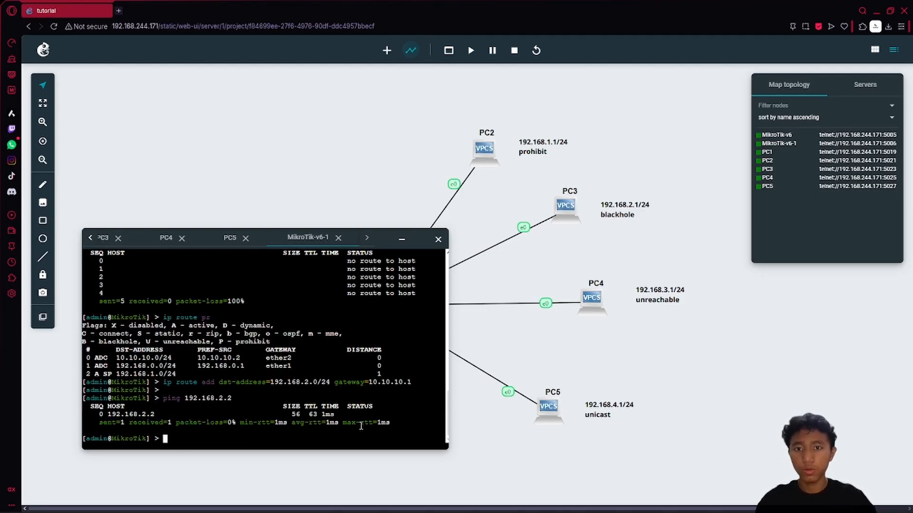
key(Up)
key(Up)
key(Up)
- Prepare the command 'ip route set 3 type=blackhole' at the prompt
key(Up)
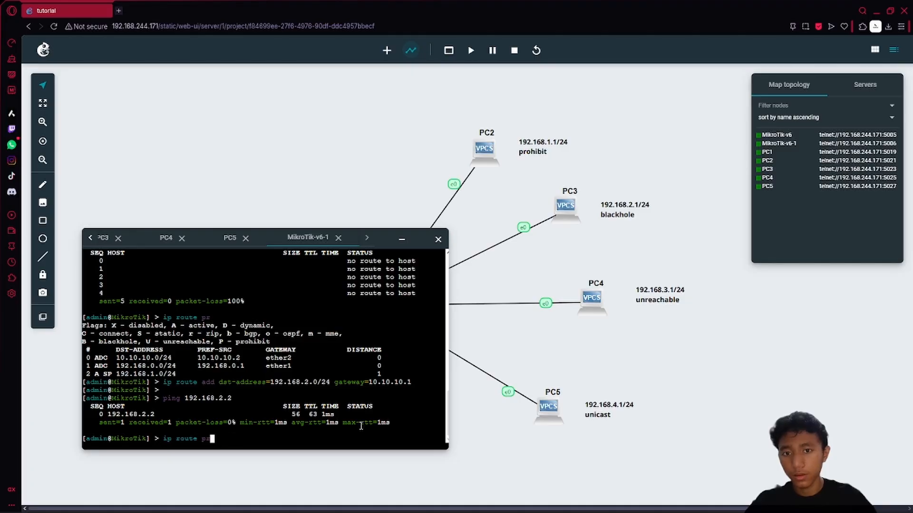
key(Down)
key(Up)
key(Down)
key(Return)
key(Up)
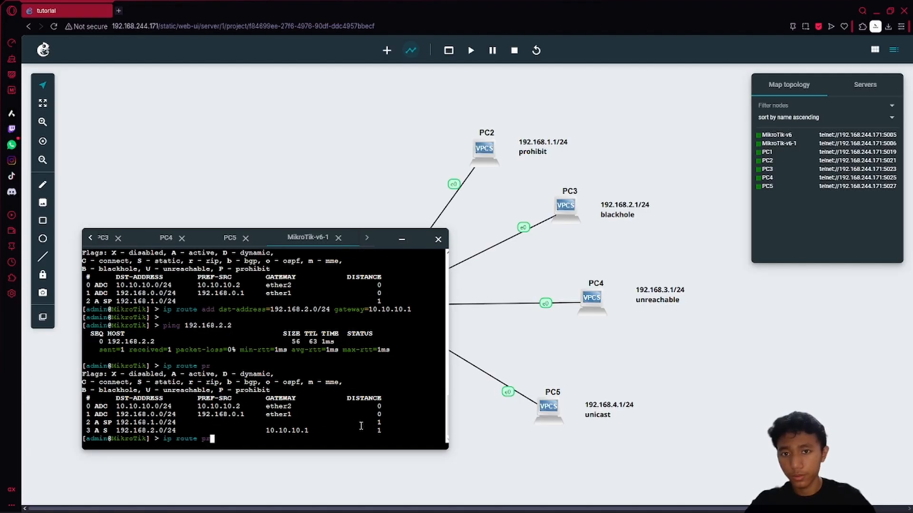
key(BackSpace)
key(BackSpace)
text(set )
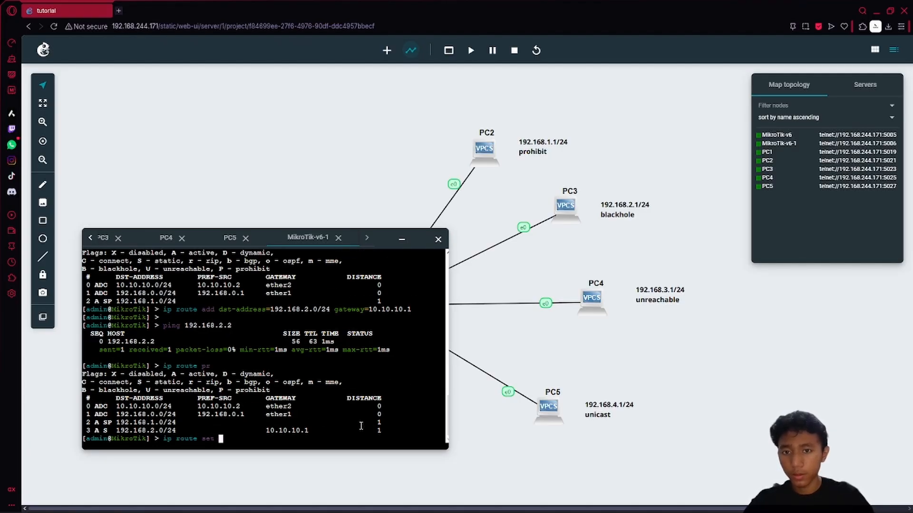
text(3)
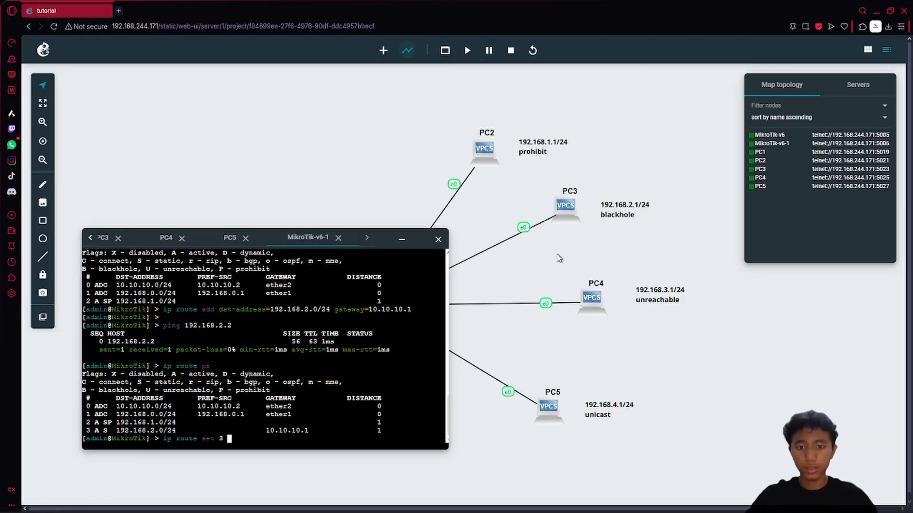
text( type=)
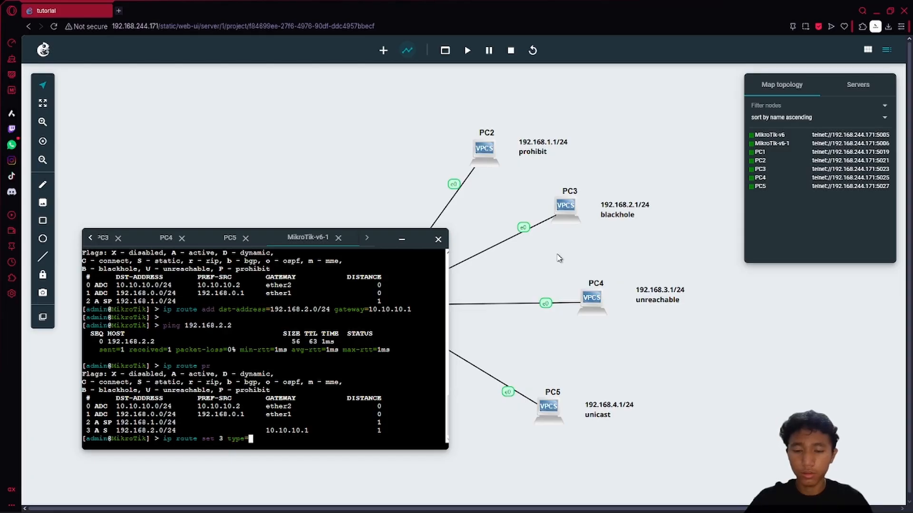
text(b)
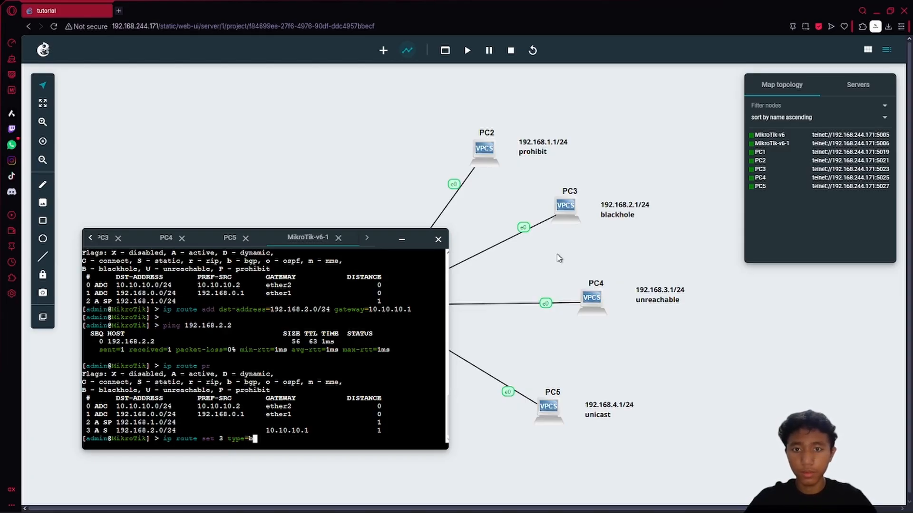
text(lackhole)
- Apply the blackhole type to route 3 and ping 192.168.2.2 to confirm no replies
key(Tab)
key(Return)
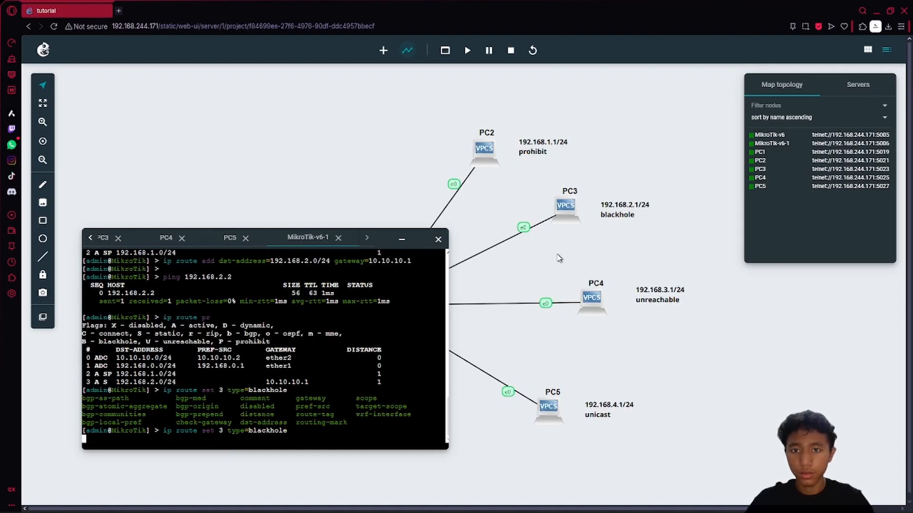
text(ping 192.168.2.2)
key(Return)
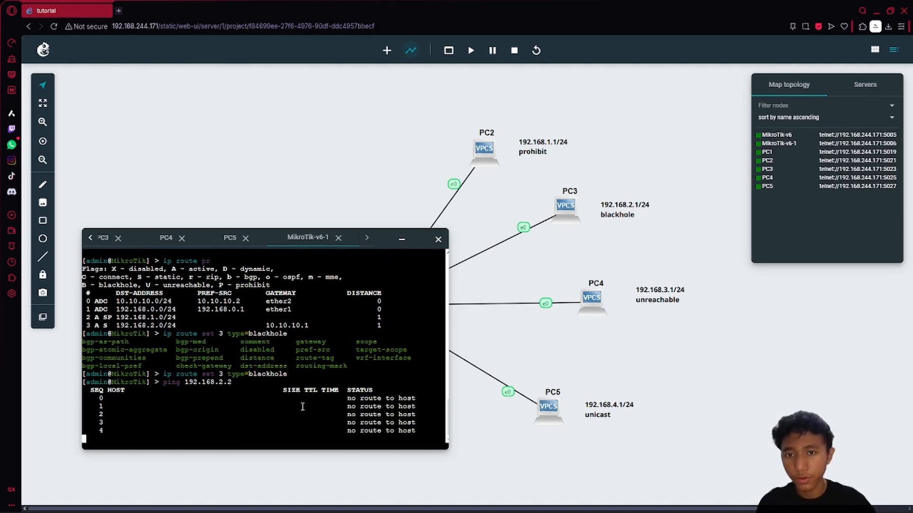
key(ctrl+c)
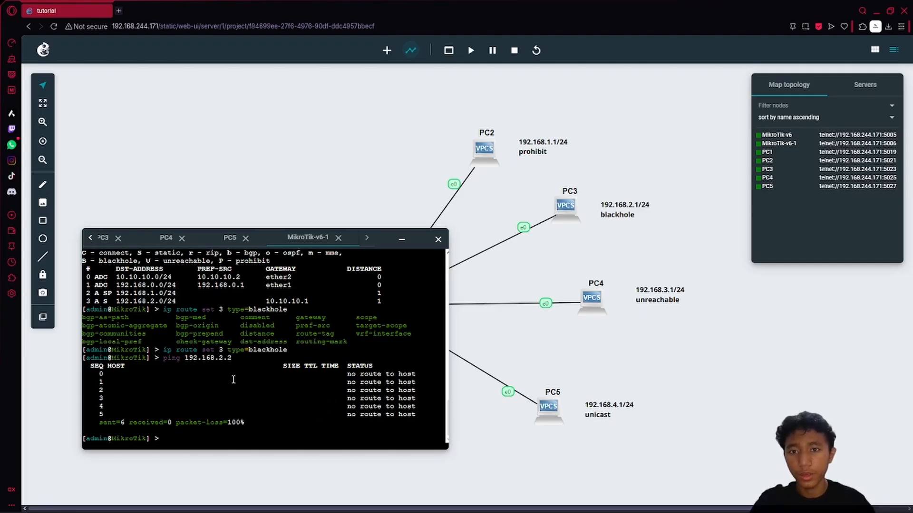
- Print the route table and highlight the route flags to check them
key(Up)
key(Up)
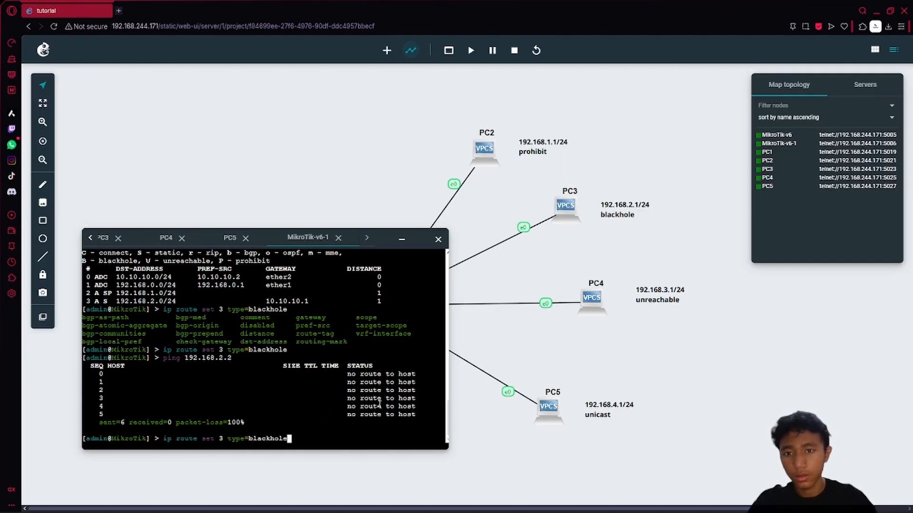
key(Up)
key(Return)
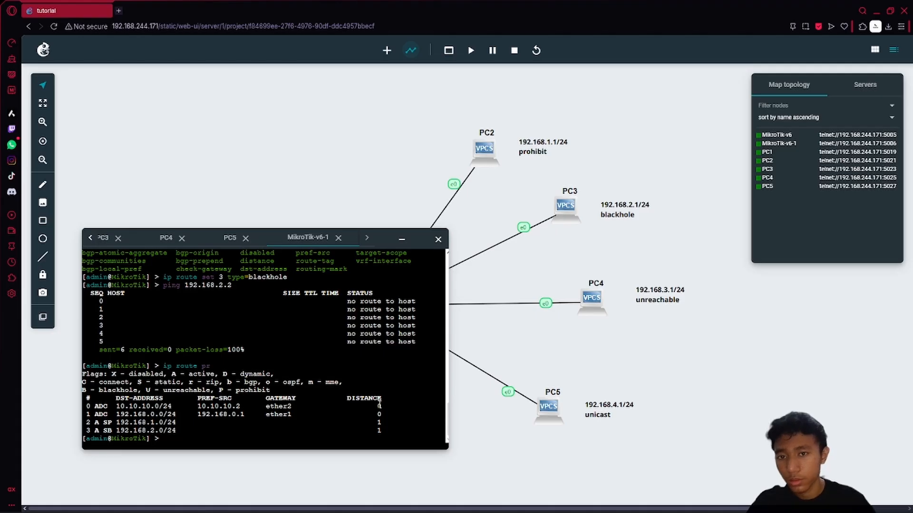
double_click(108, 422)
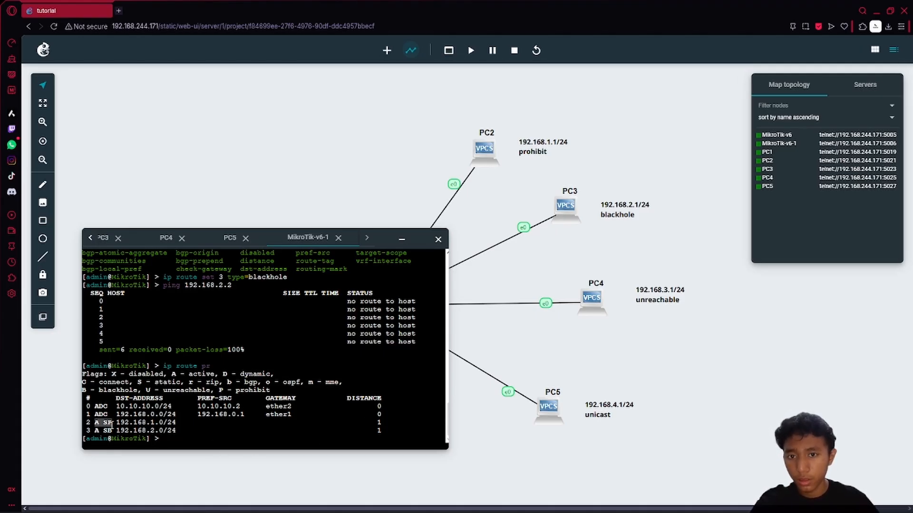
click(126, 428)
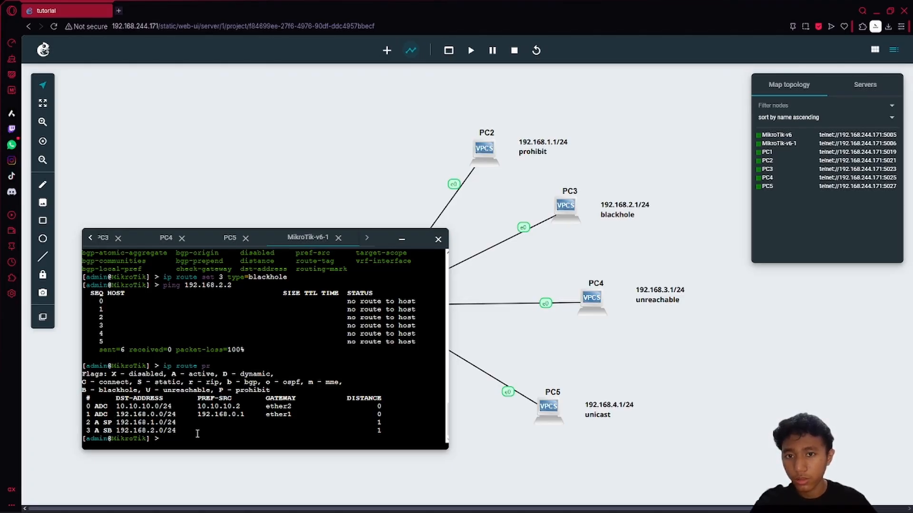
- Add an unreachable route to 192.168.3.0/24 with gateway 10.10.10.1
key(Up)
key(Up)
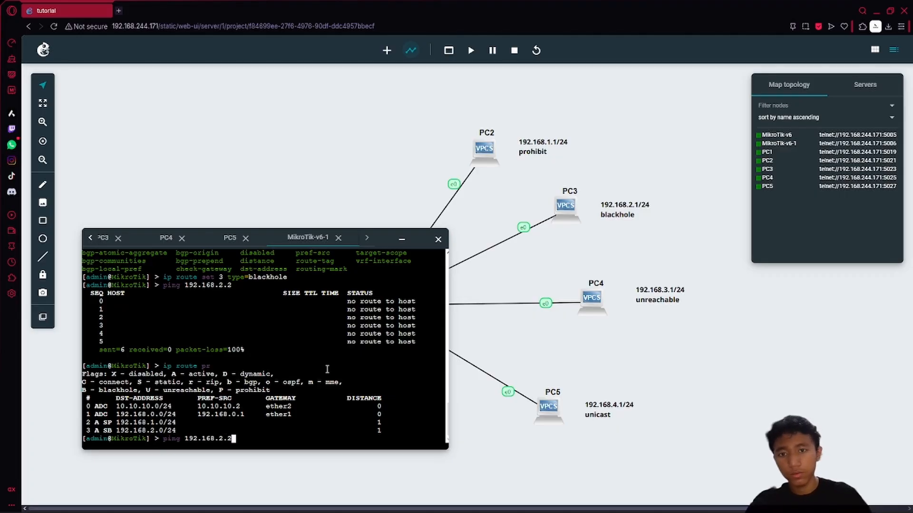
key(Up)
key(Down)
key(Down)
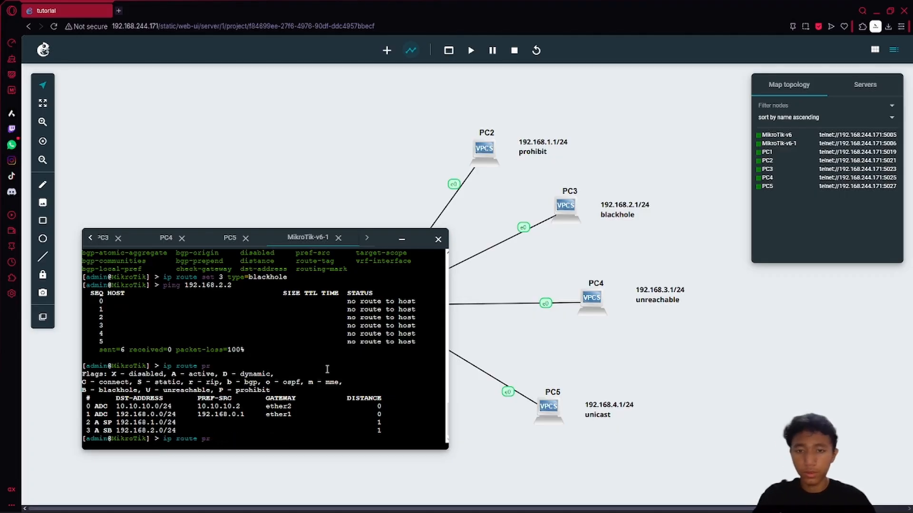
key(BackSpace)
key(BackSpace)
text(ad dst-address=)
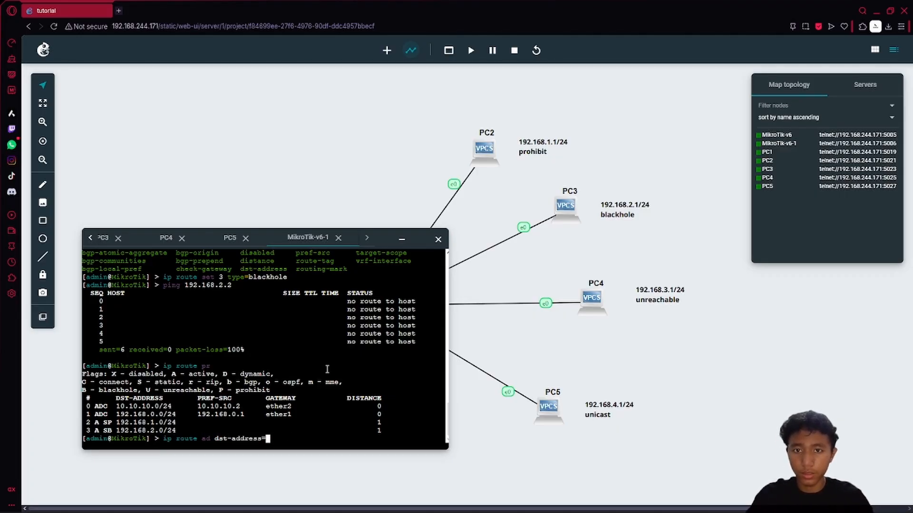
text(192.168.3.)
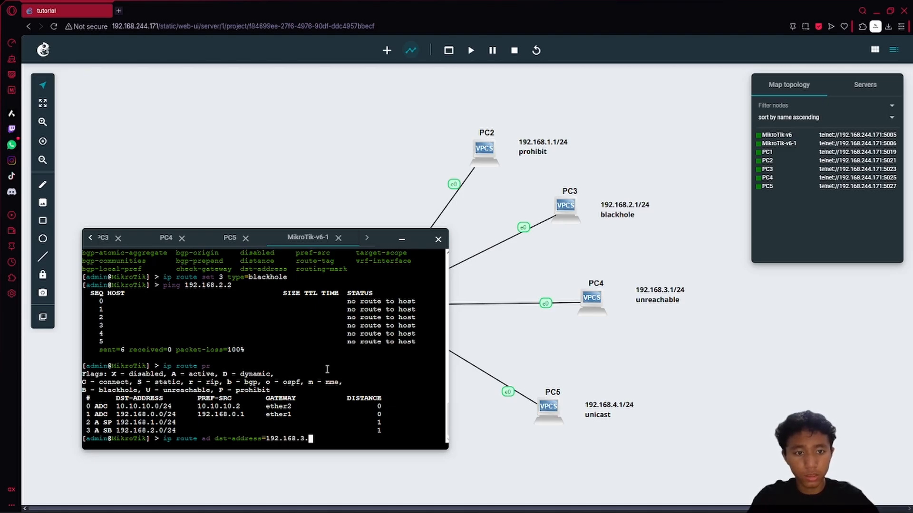
text(0/24)
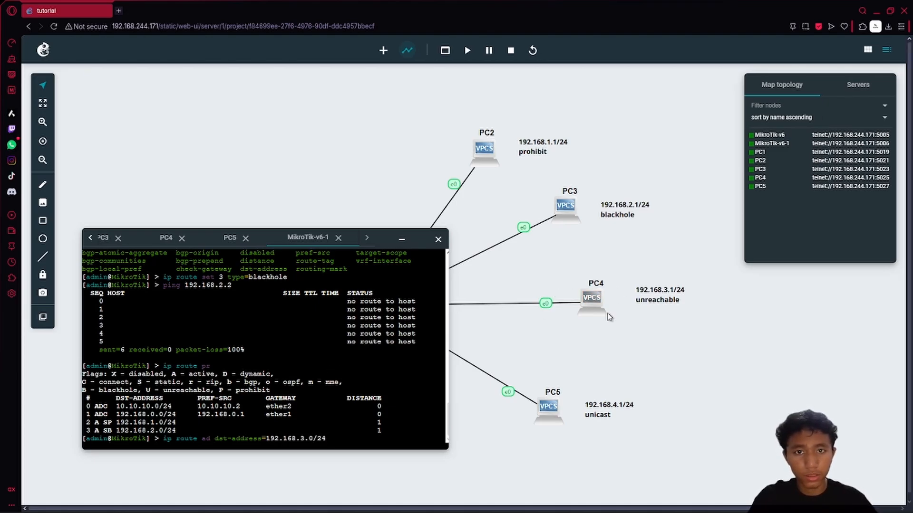
text( gat)
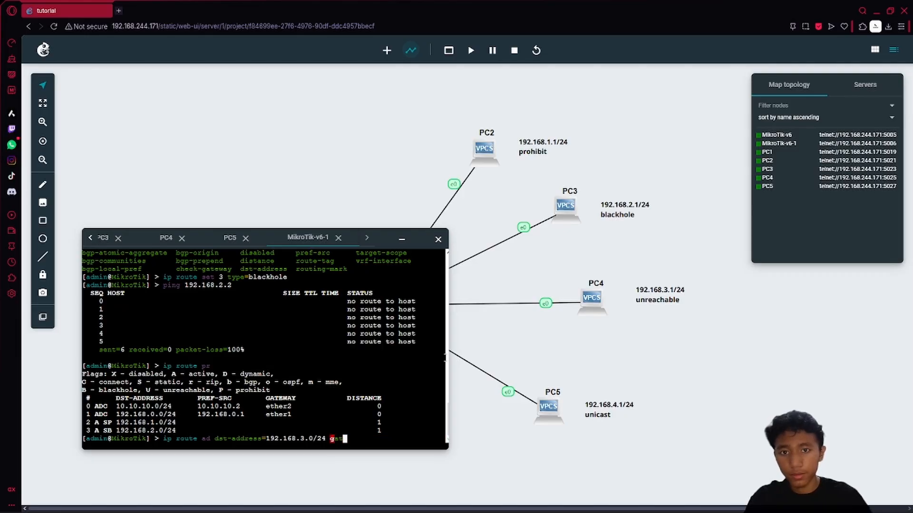
text(eway=192)
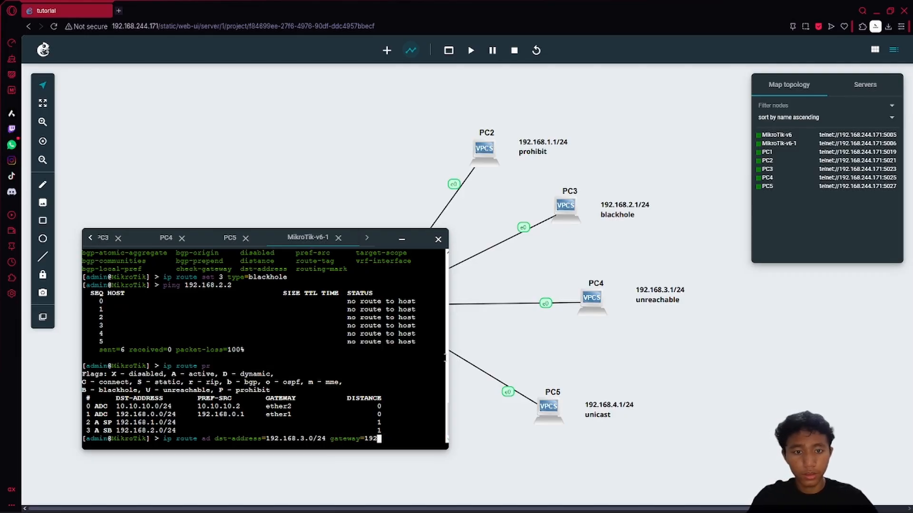
key(BackSpace)
key(BackSpace)
key(BackSpace)
text(10.10.10.)
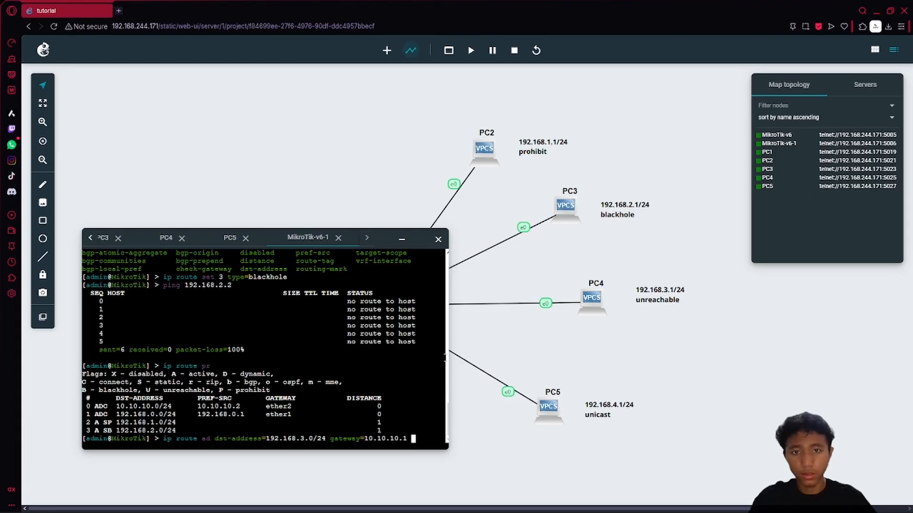
text(1 type=unr)
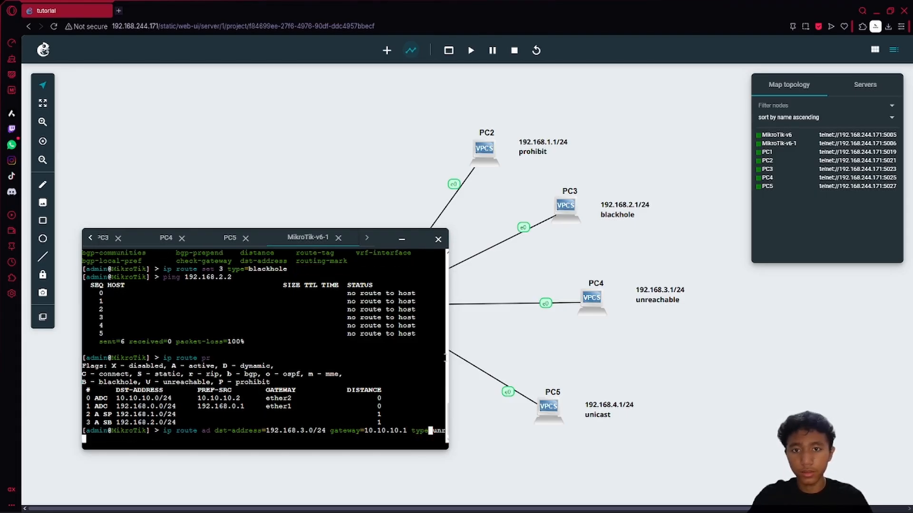
key(Tab)
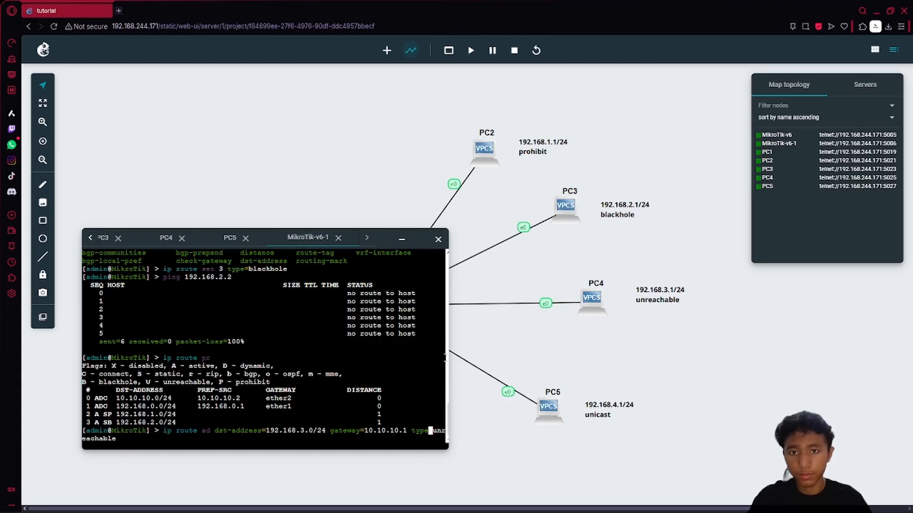
key(Return)
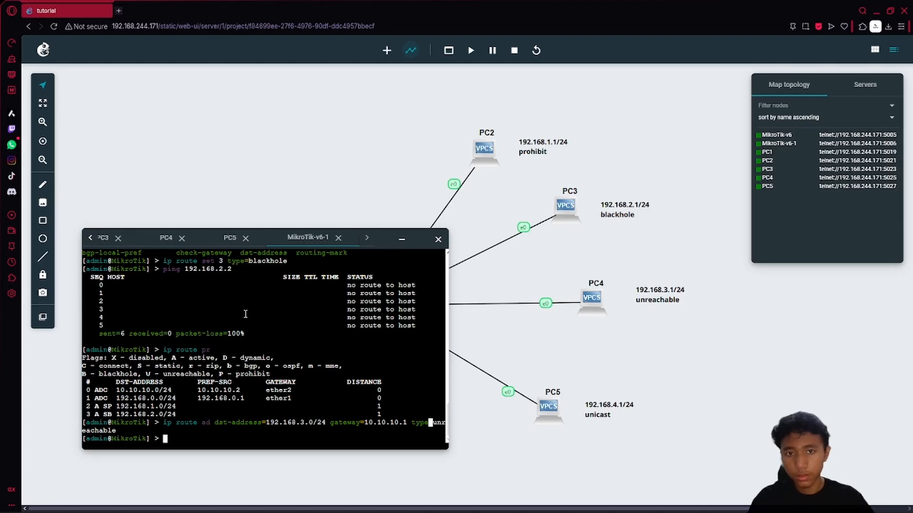
- Ping 192.168.3.2 to confirm failure, list routes, and start a 192.168.4.x route command
text(ping 192.)
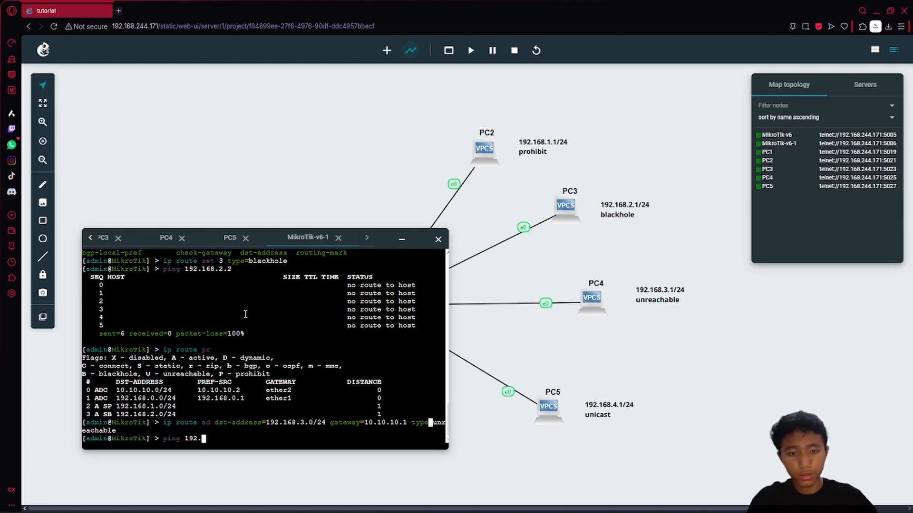
text(168.3.2)
key(Return)
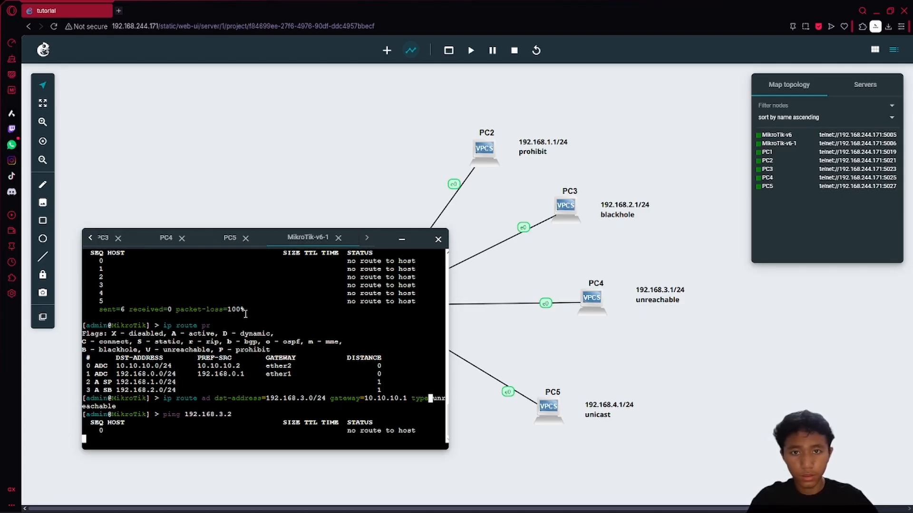
key(ctrl+c)
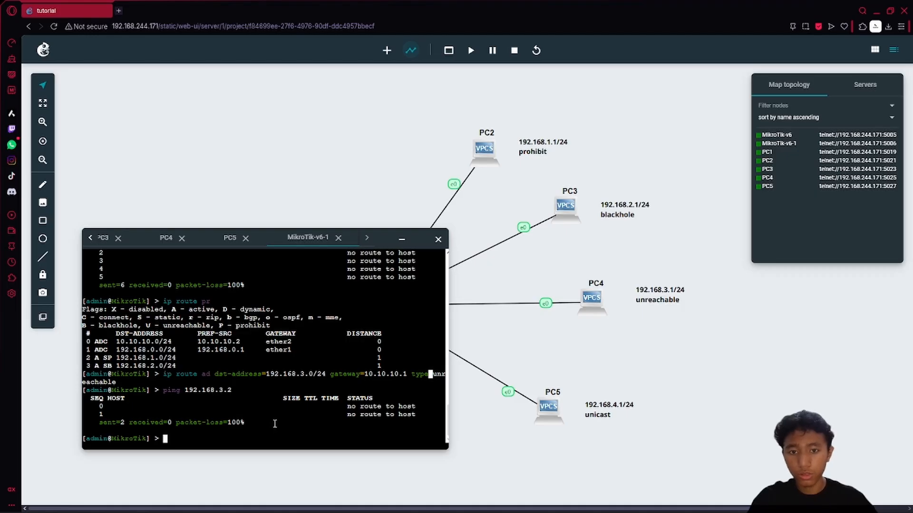
key(Up)
key(Up)
key(Up)
key(Return)
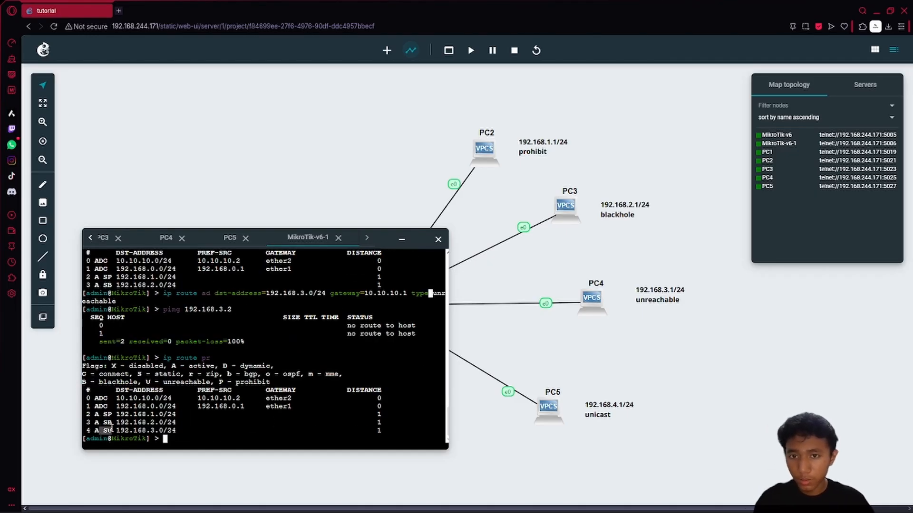
click(219, 416)
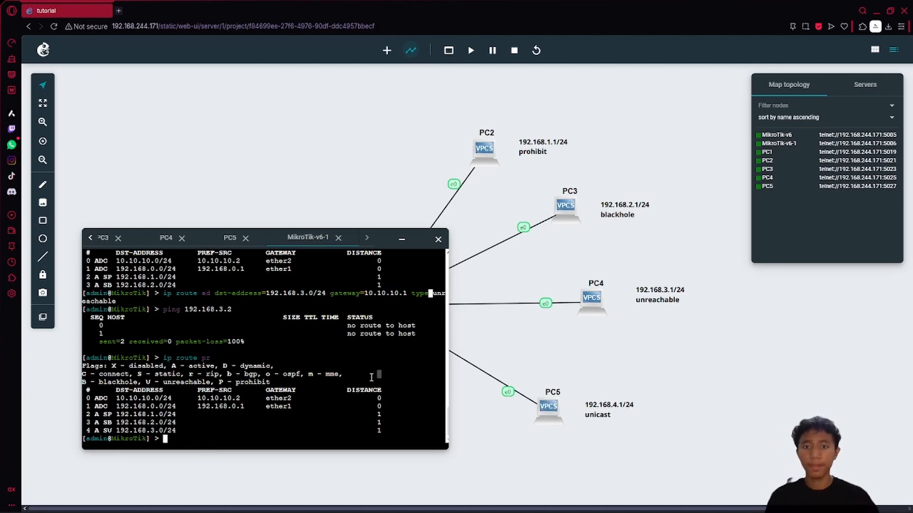
text(ip route )
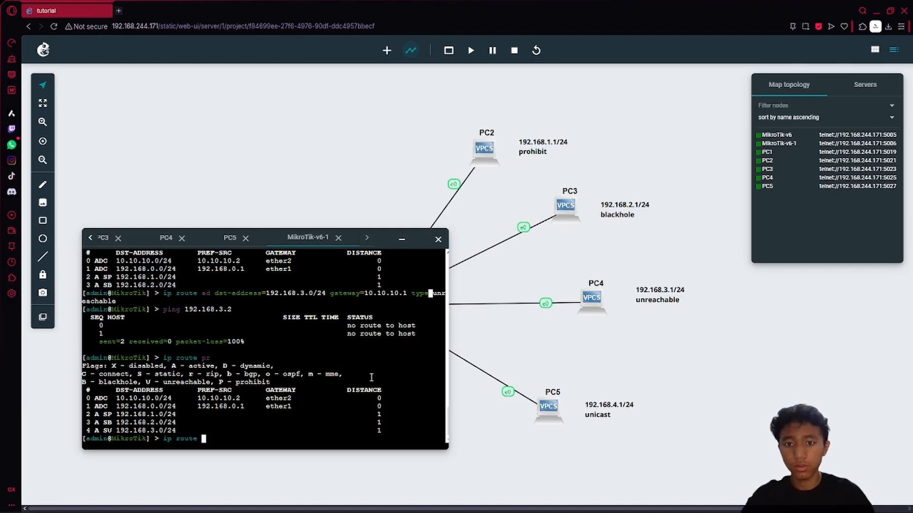
text(pad dst-address=)
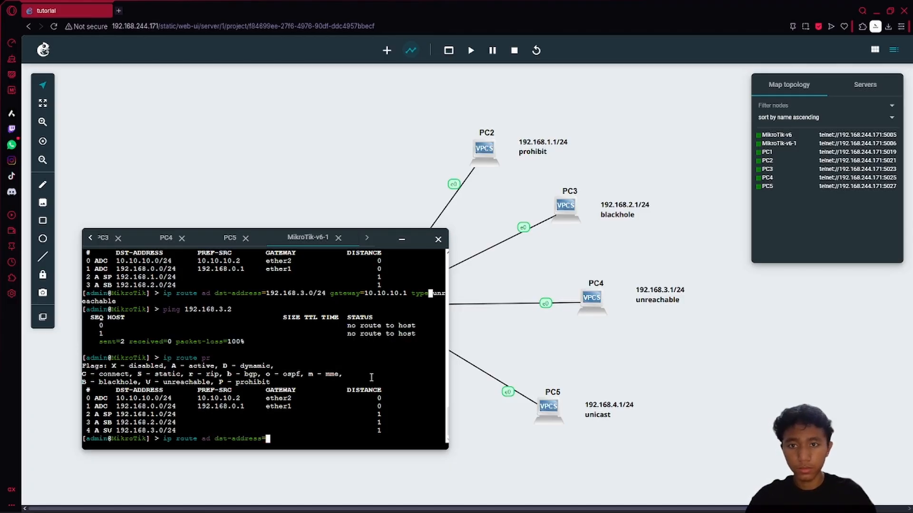
text(192.168.4.2)
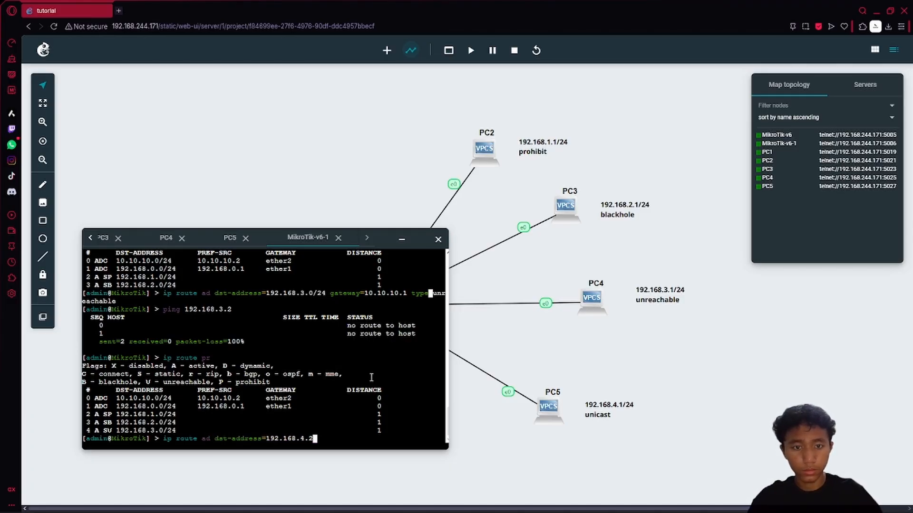
- Finish adding the route to 192.168.4.0/24 with gateway 10.10.10.1
key(BackSpace)
text(0/24 gat=ether)
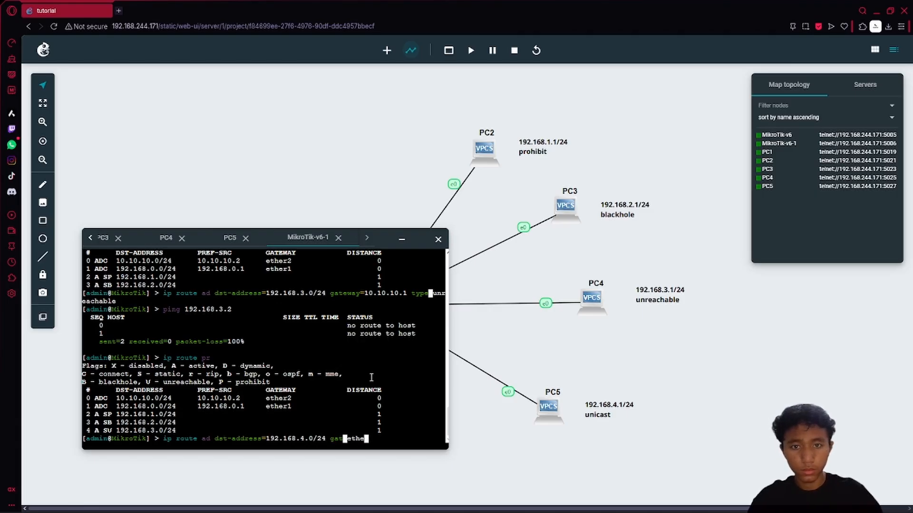
key(BackSpace)
key(BackSpace)
key(BackSpace)
key(BackSpace)
key(BackSpace)
key(BackSpace)
text(=192.16)
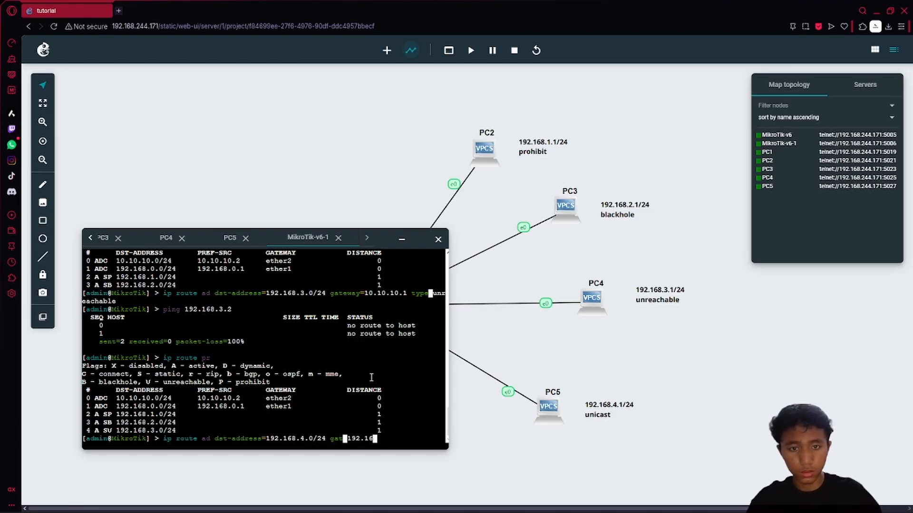
key(BackSpace)
key(BackSpace)
key(BackSpace)
key(BackSpace)
key(BackSpace)
key(BackSpace)
text(10.10.10)
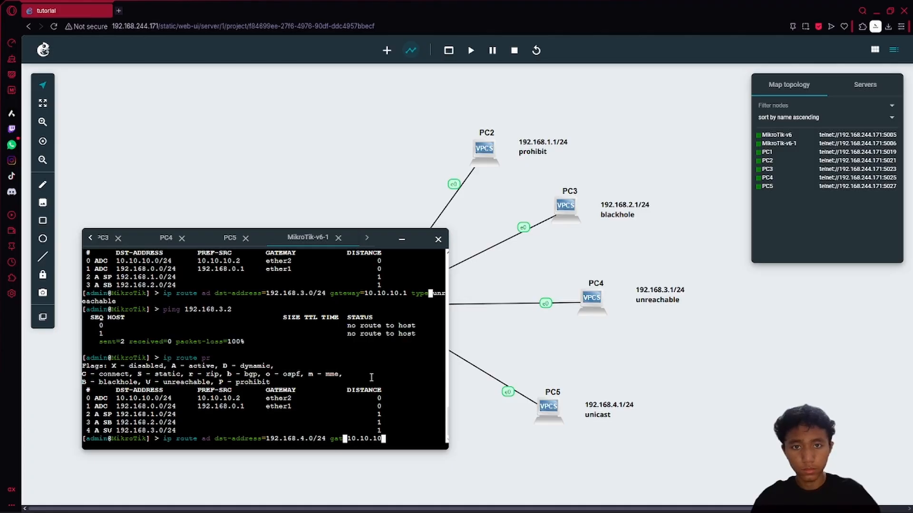
text(.1)
key(Return)
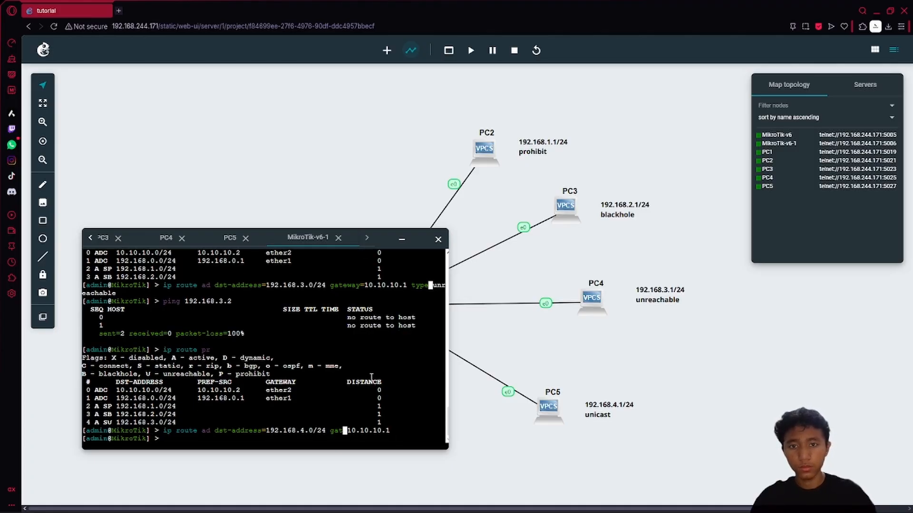
- List the routes, set route 5 to type=unicast, and list them again
key(Up)
key(Down)
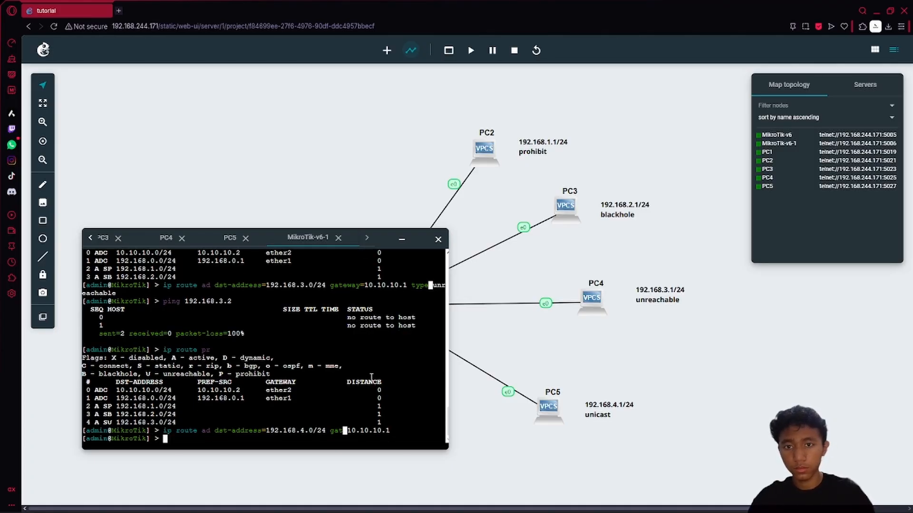
key(Up)
key(Up)
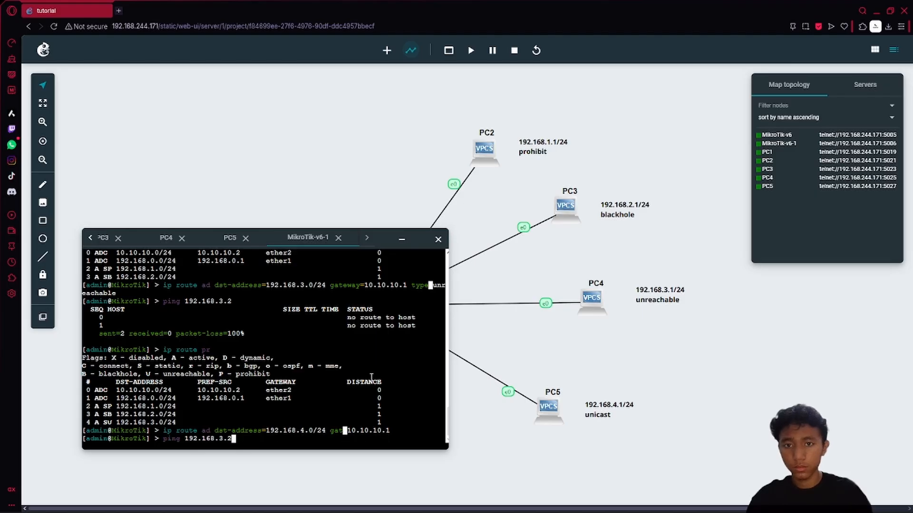
key(Return)
text(ip route set )
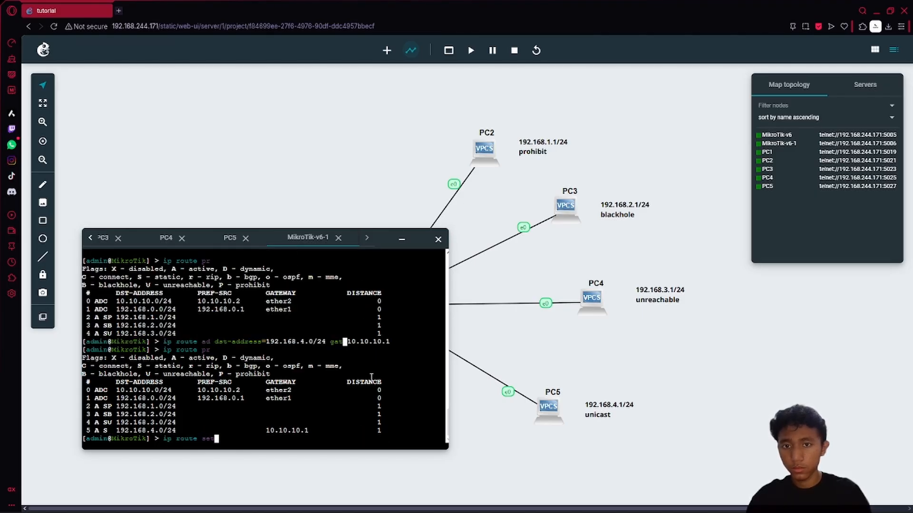
text(5 )
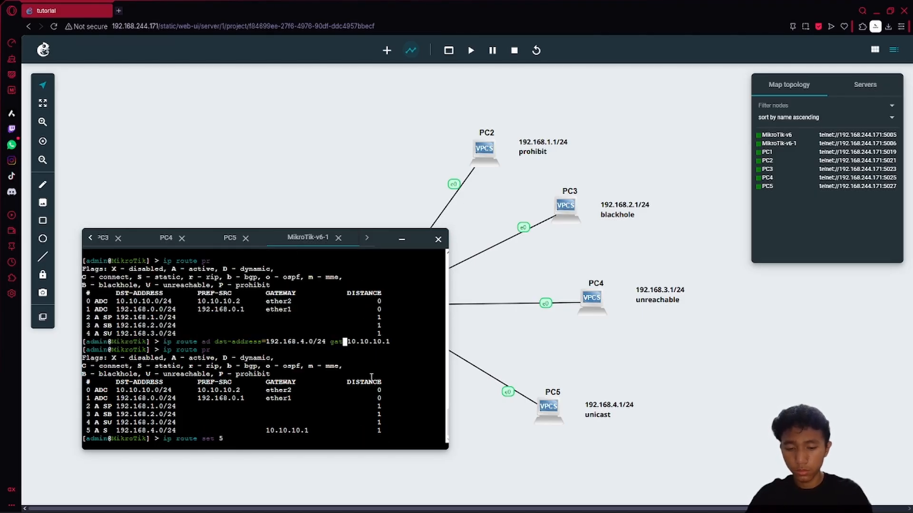
text(type=uni)
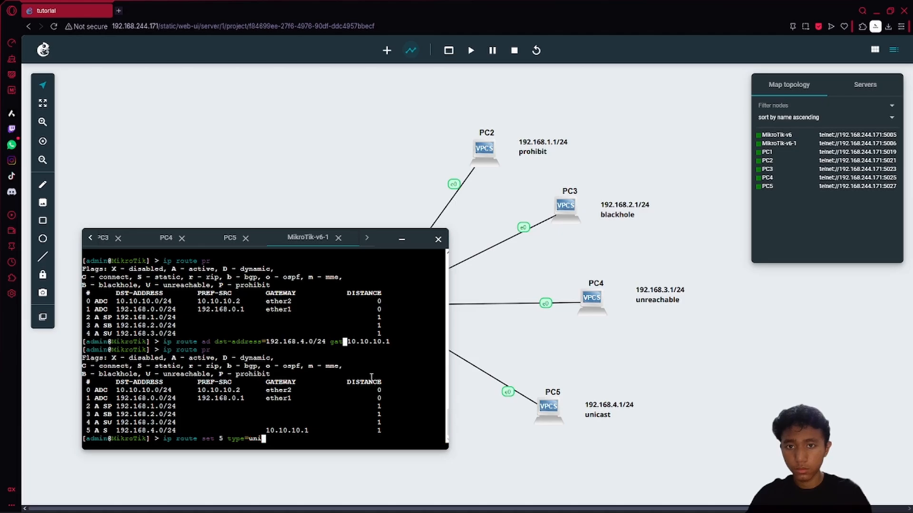
text(cast)
key(Return)
text(ip route pr)
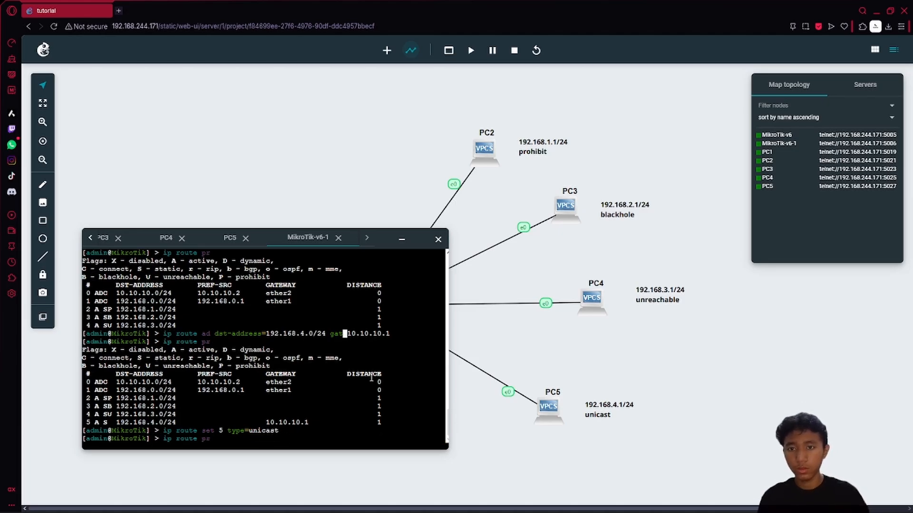
key(Return)
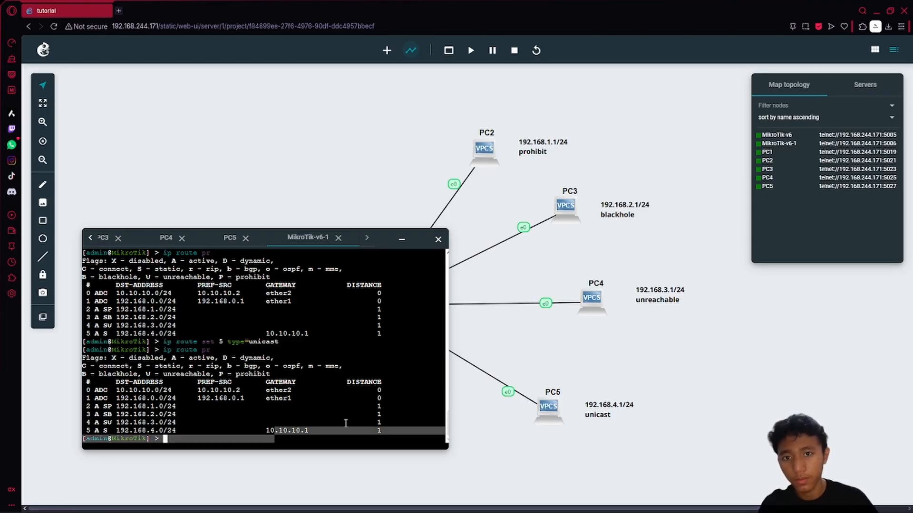
- Ping 192.168.4.2 to confirm replies, then minimize the console to show the topology
text(ping 19)
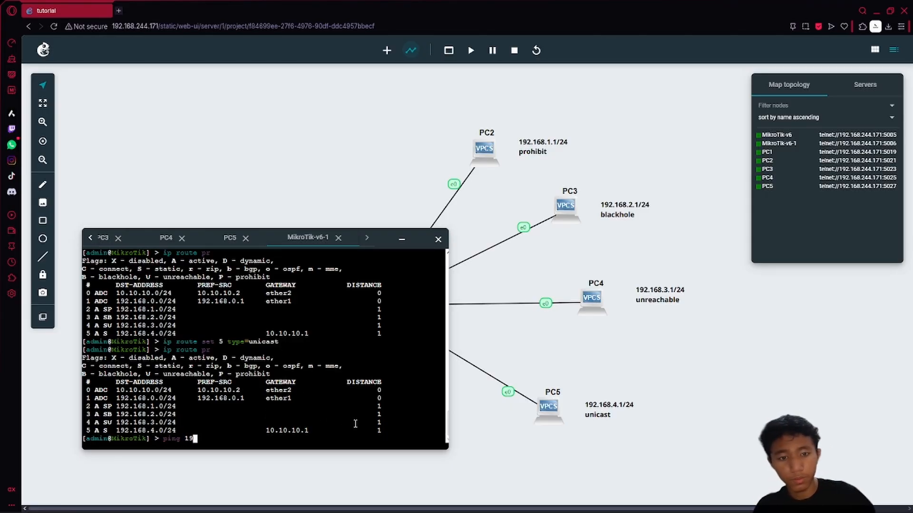
text(2.168.4.)
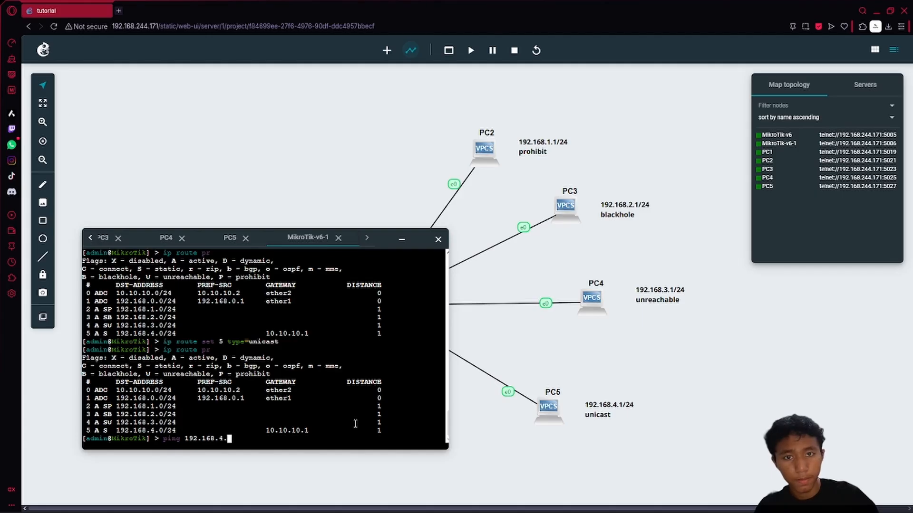
text(2)
key(Return)
key(ctrl+c)
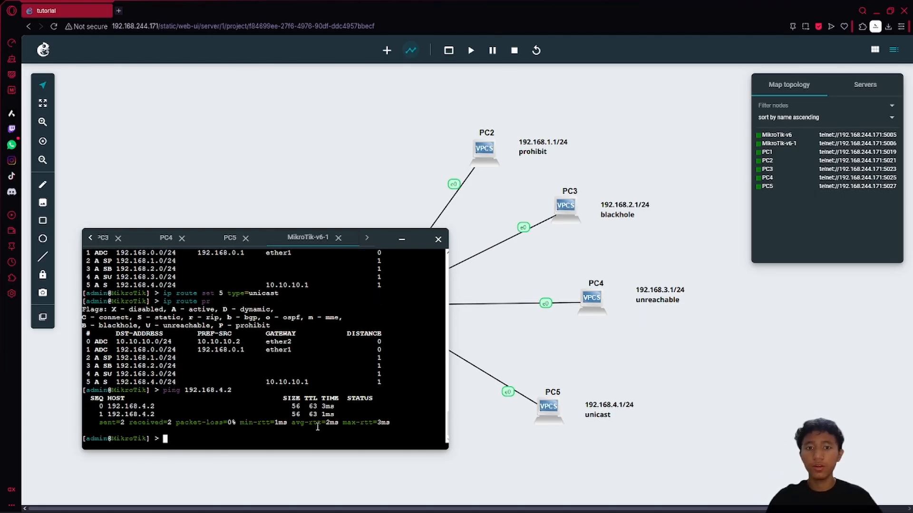
click(402, 239)
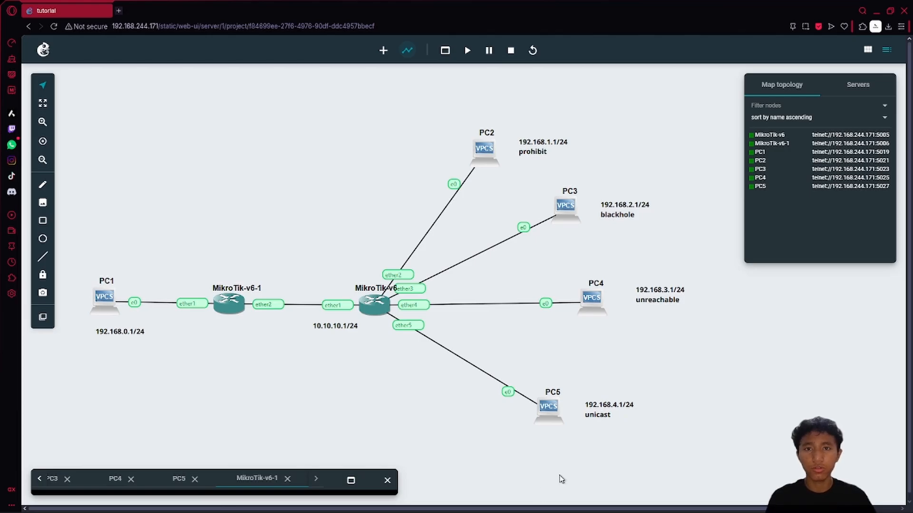